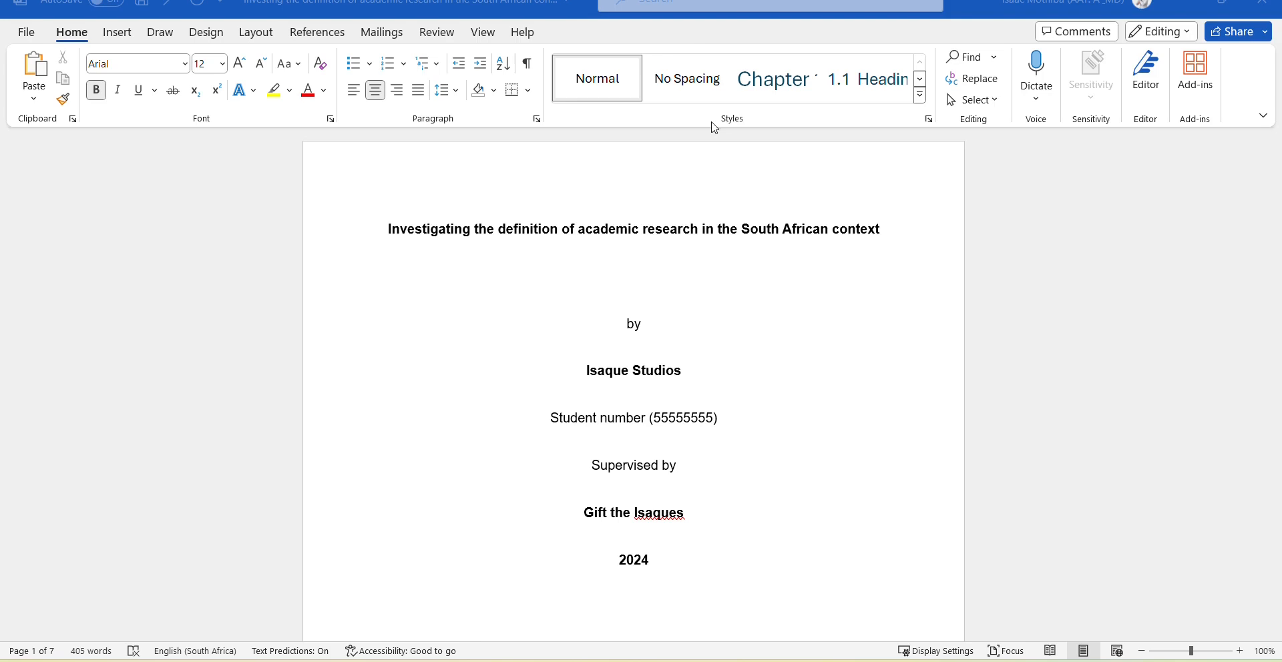
Scroll from the thesis title page past the Unisa procedures note to the TABLE OF CONTENTS page.
scroll(668, 283, "down", 5)
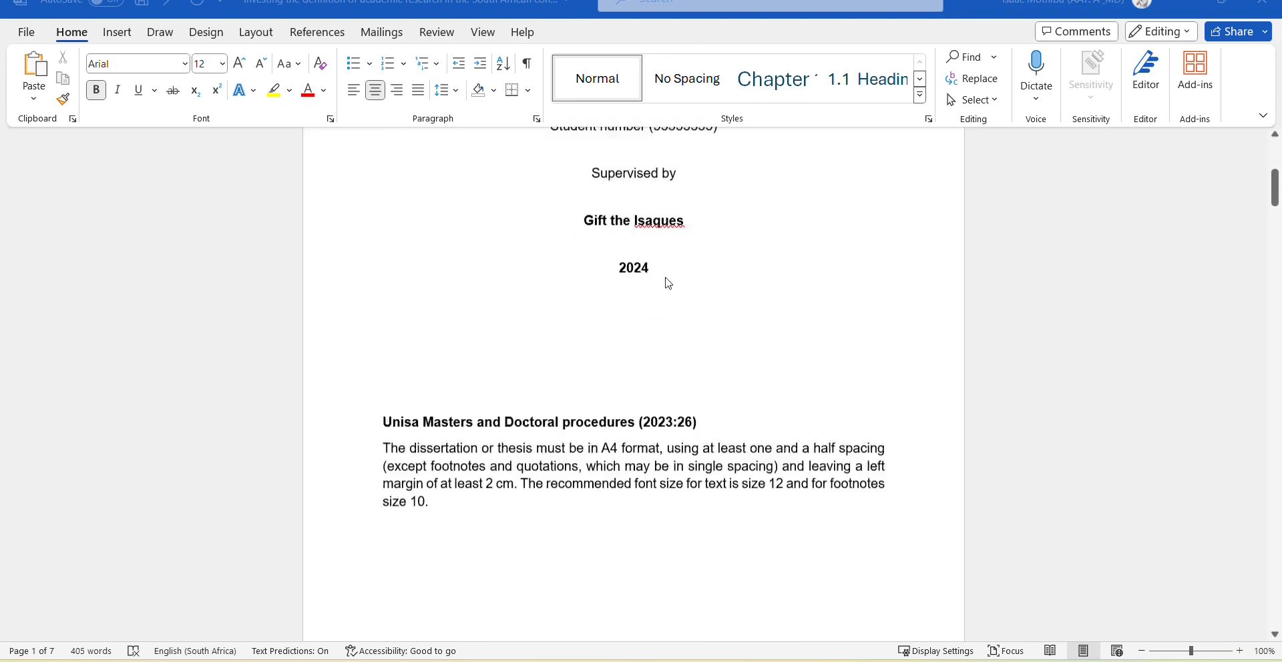
scroll(669, 283, "down", 15)
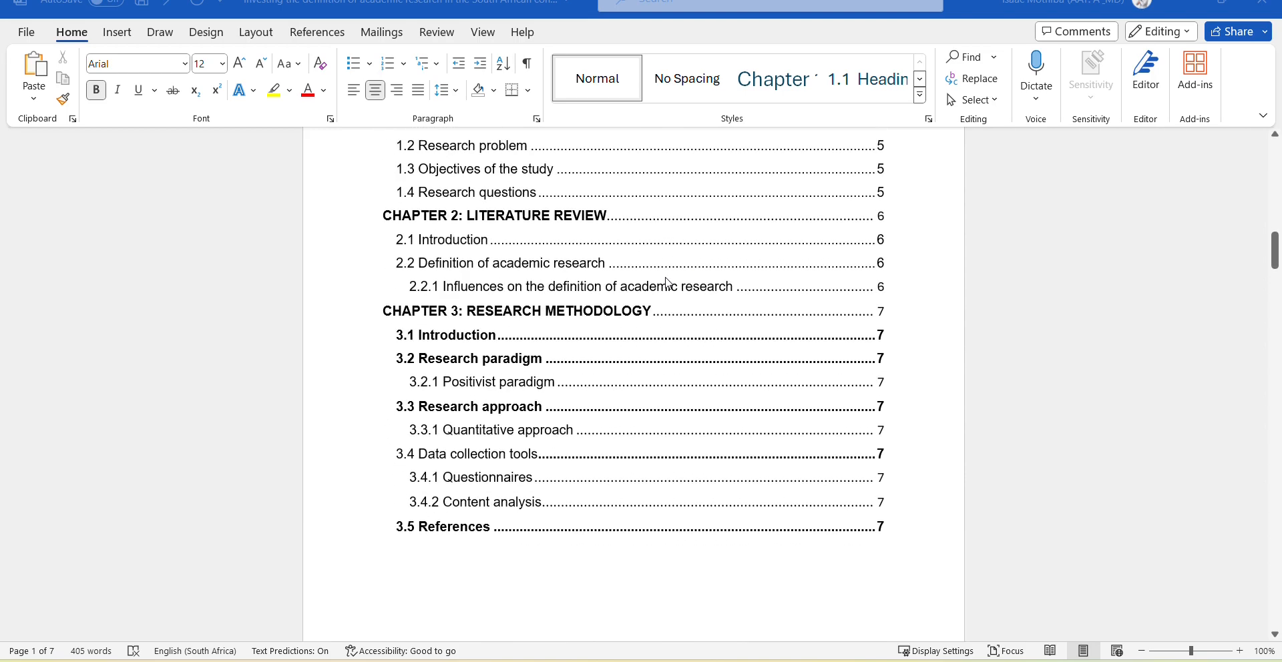
scroll(669, 283, "down", 11)
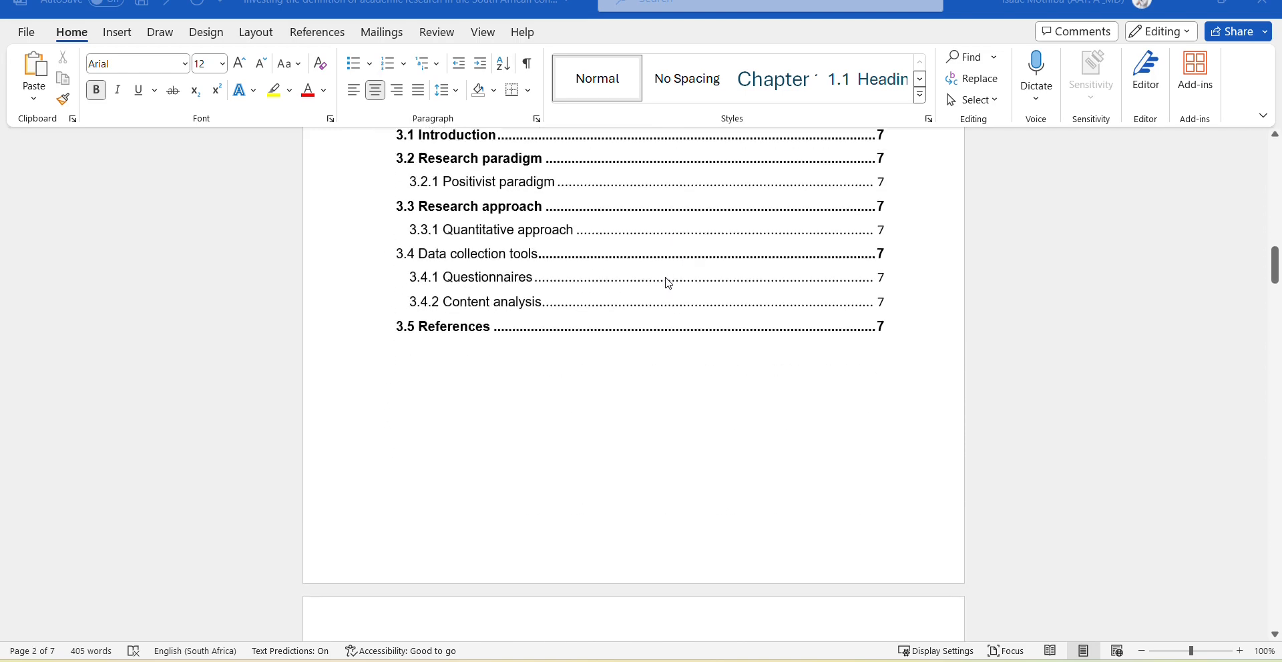
scroll(669, 283, "up", 14)
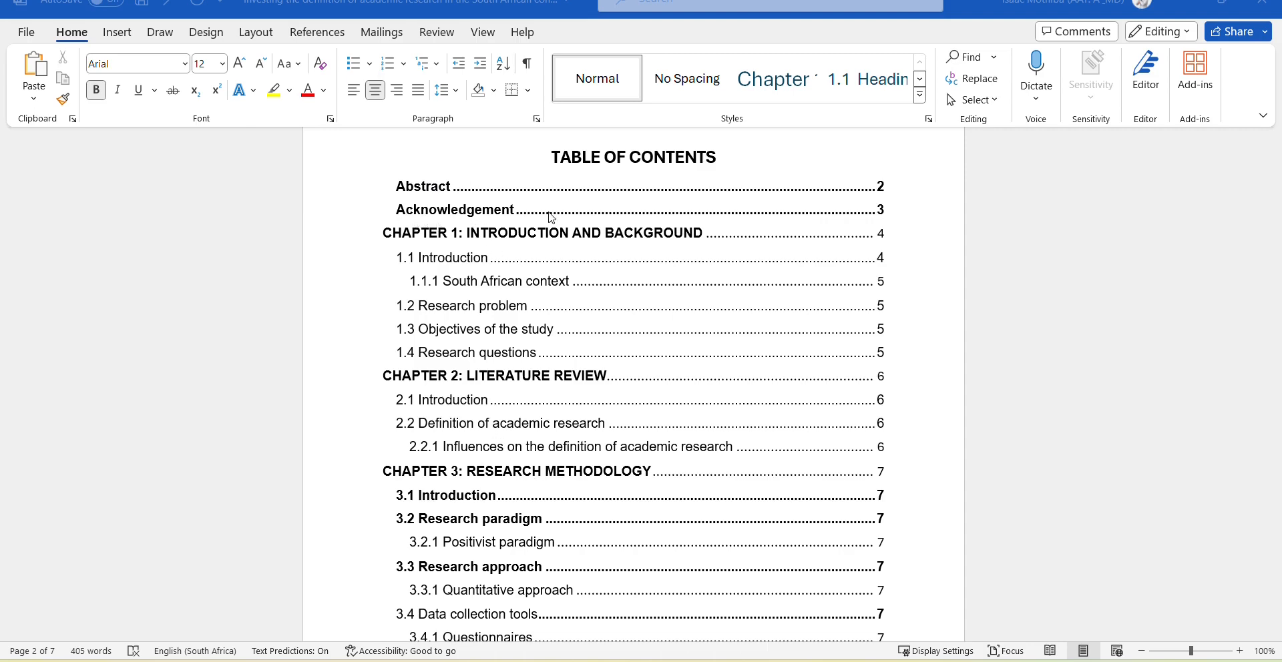
Scroll through the Abstract, Acknowledgement and Chapter 1 pages, then back to the page 1 procedures note.
scroll(561, 298, "down", 1)
scroll(562, 300, "down", 4)
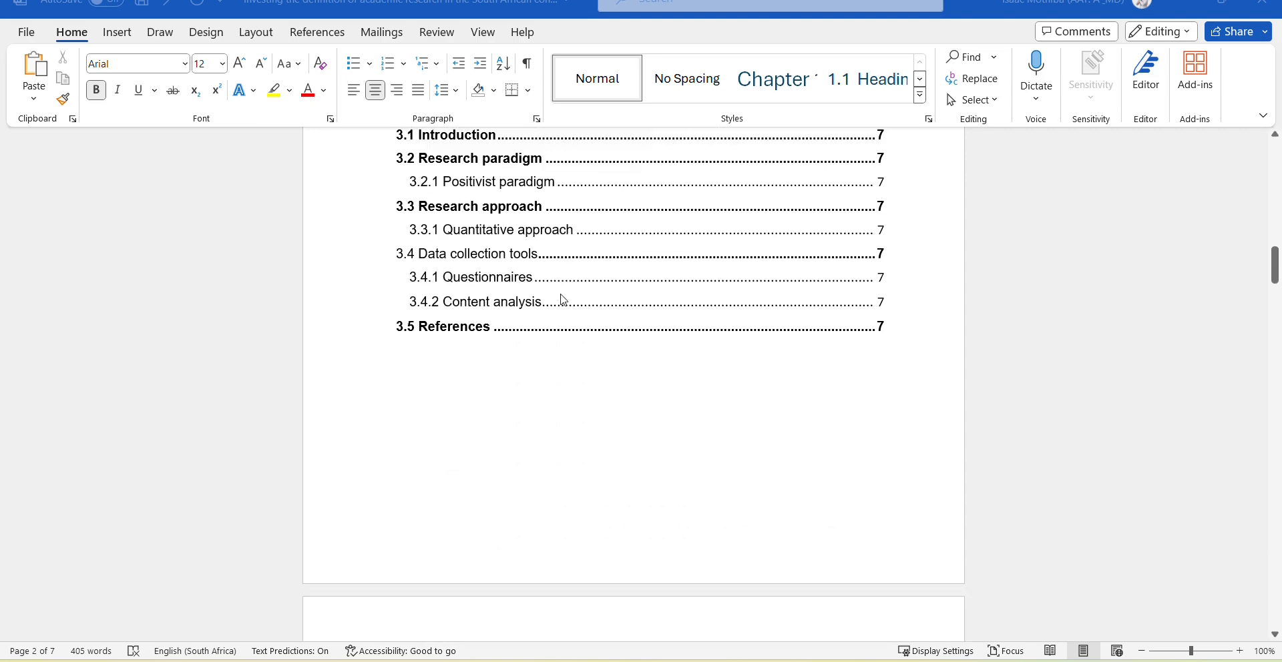
scroll(561, 298, "up", 3)
scroll(561, 298, "up", 3)
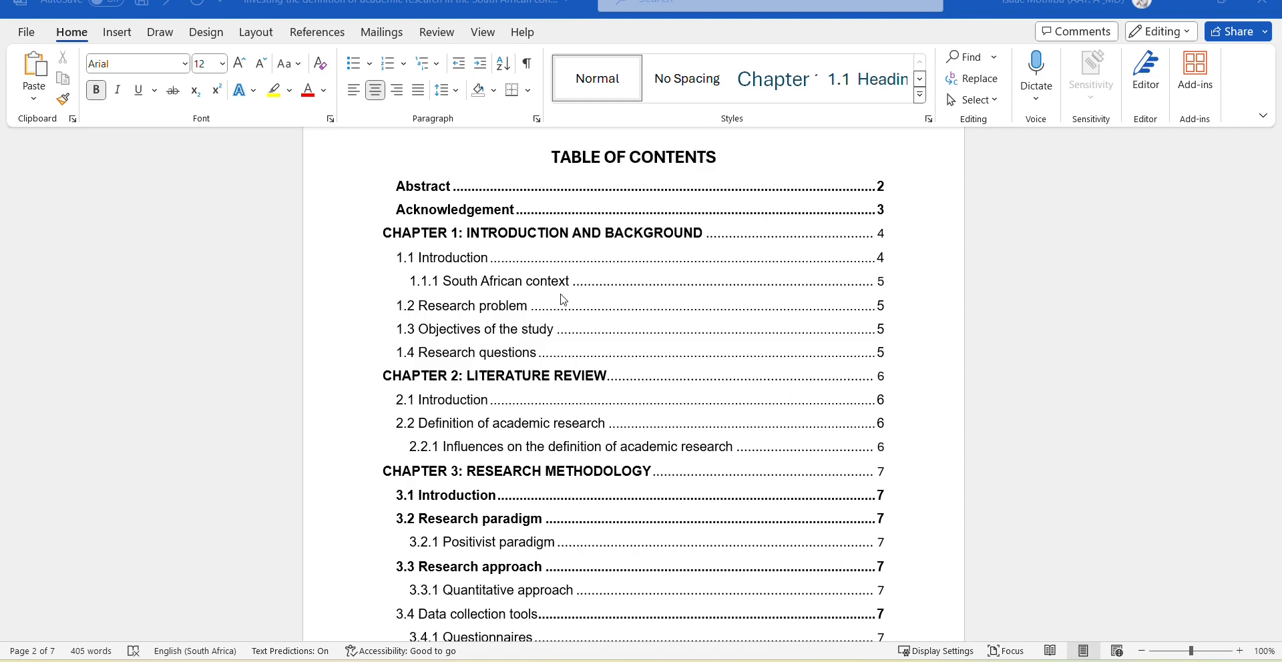
scroll(563, 301, "down", 3)
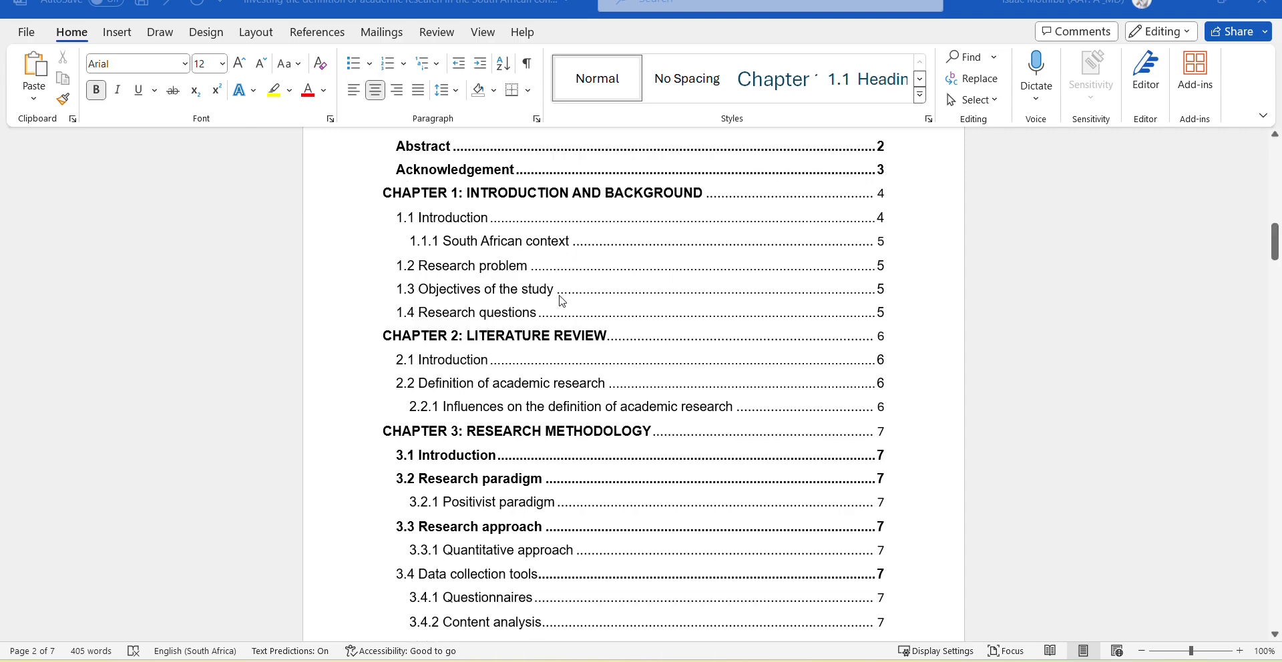
scroll(561, 300, "up", 5)
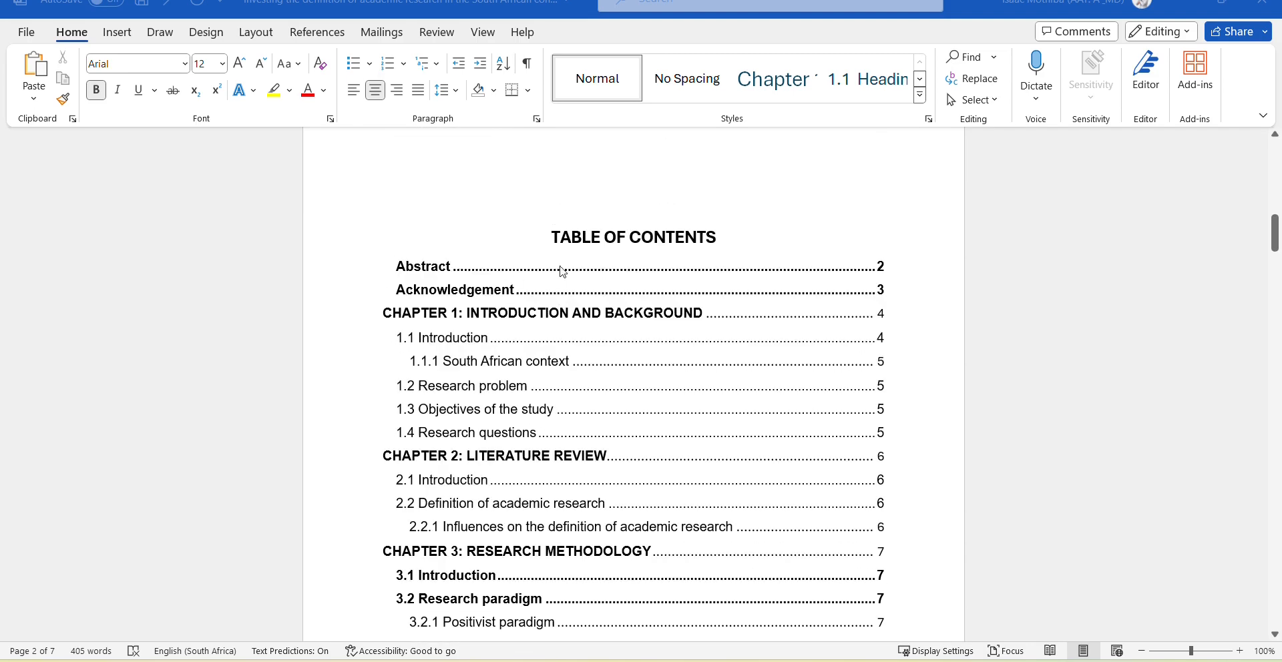
scroll(575, 301, "down", 12)
scroll(505, 229, "down", 6)
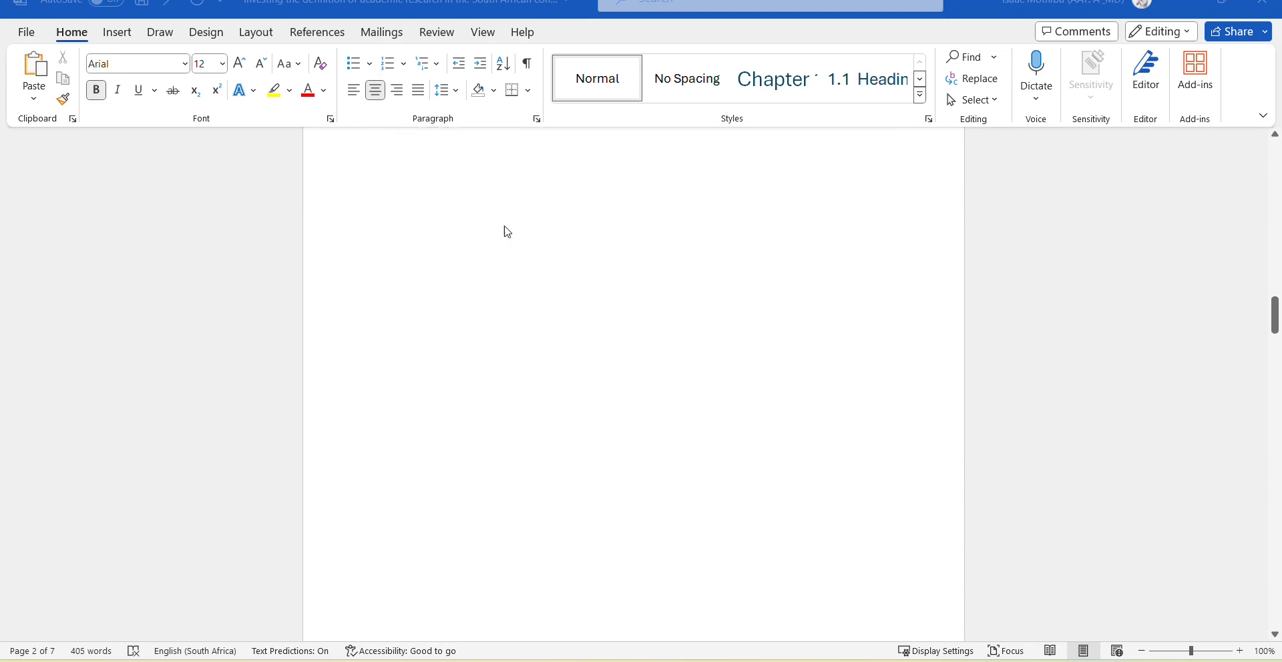
scroll(505, 229, "down", 14)
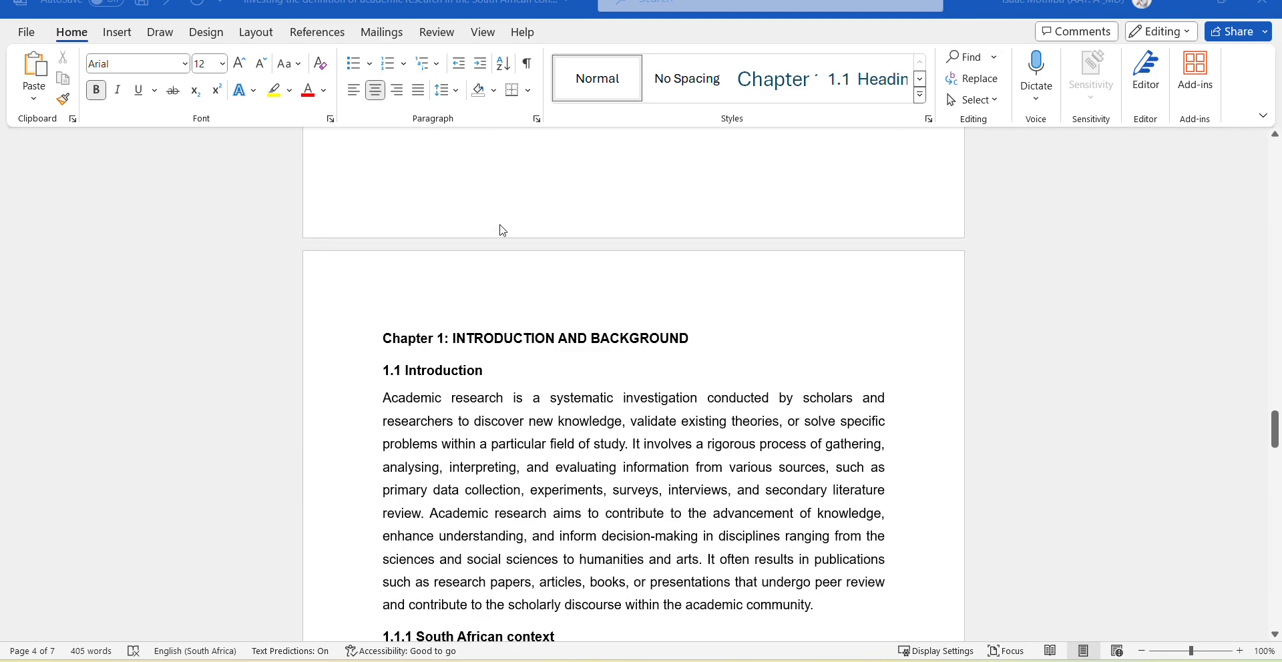
scroll(634, 372, "down", 7)
scroll(636, 376, "down", 1)
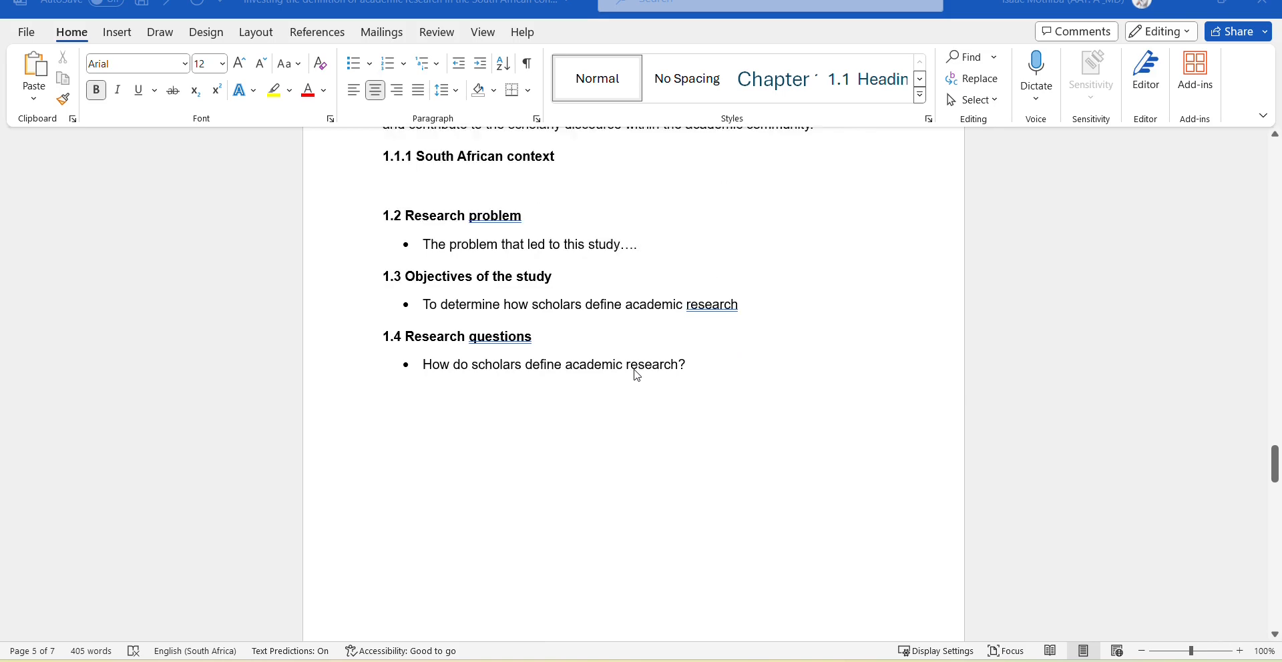
scroll(637, 376, "down", 5)
scroll(635, 372, "up", 17)
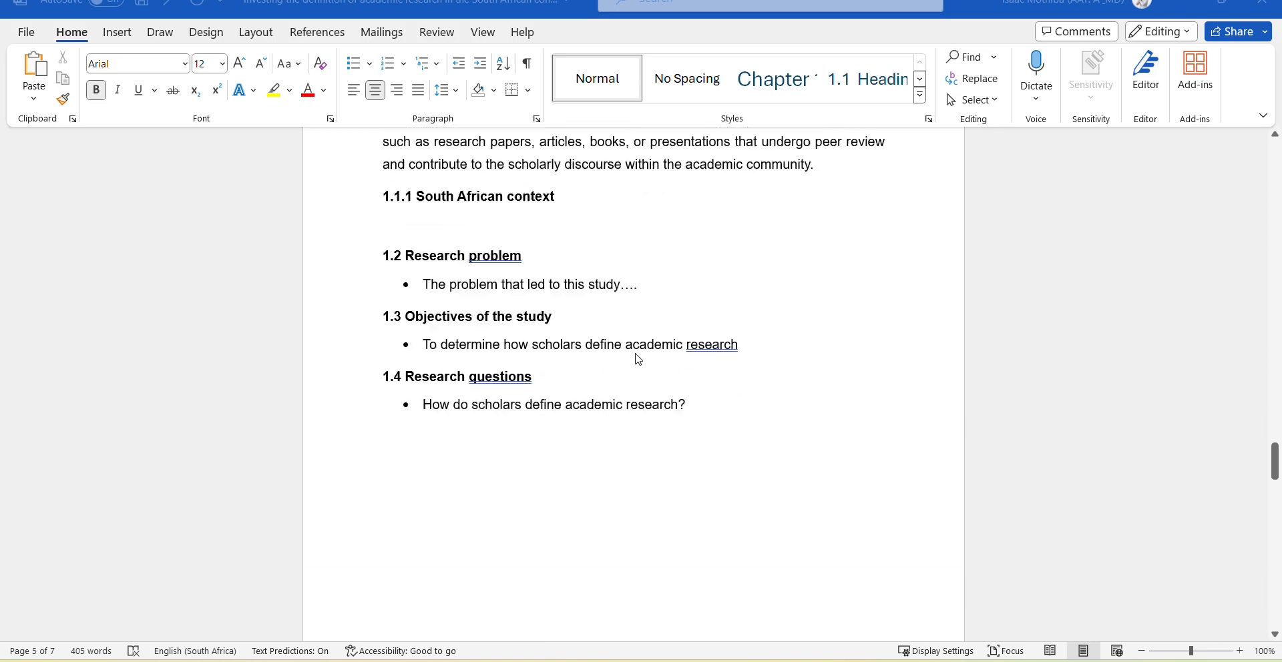
scroll(632, 325, "up", 20)
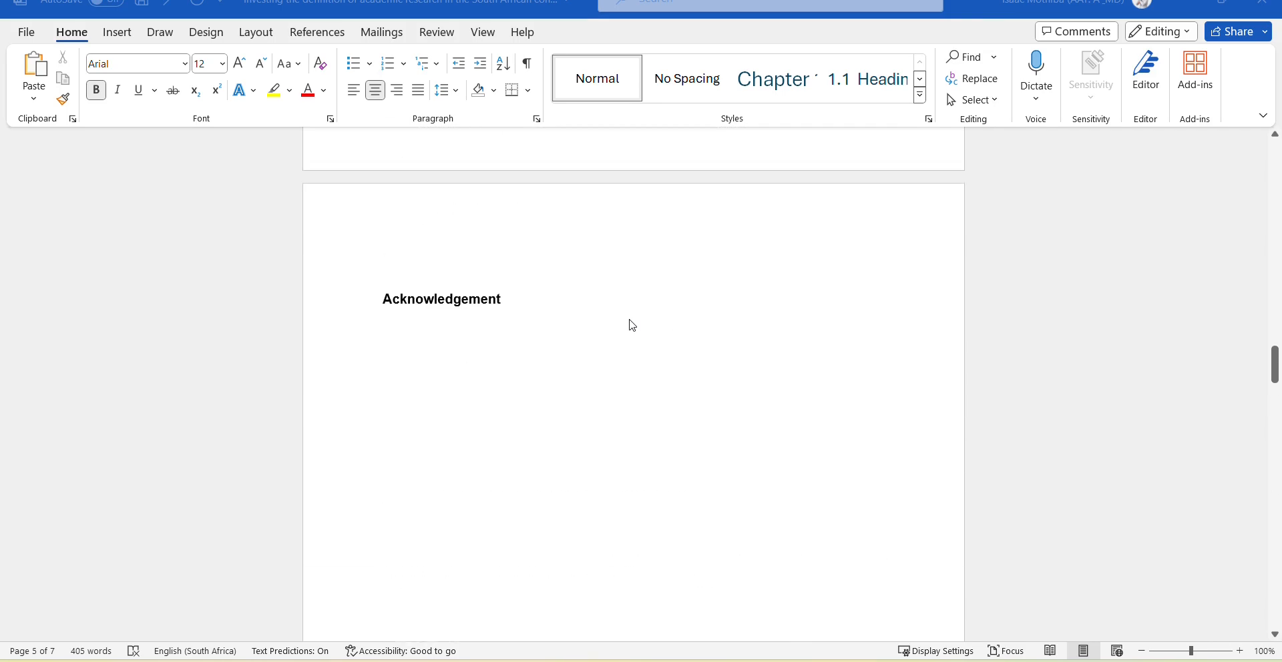
scroll(633, 325, "down", 3)
scroll(632, 326, "down", 3)
scroll(632, 326, "up", 20)
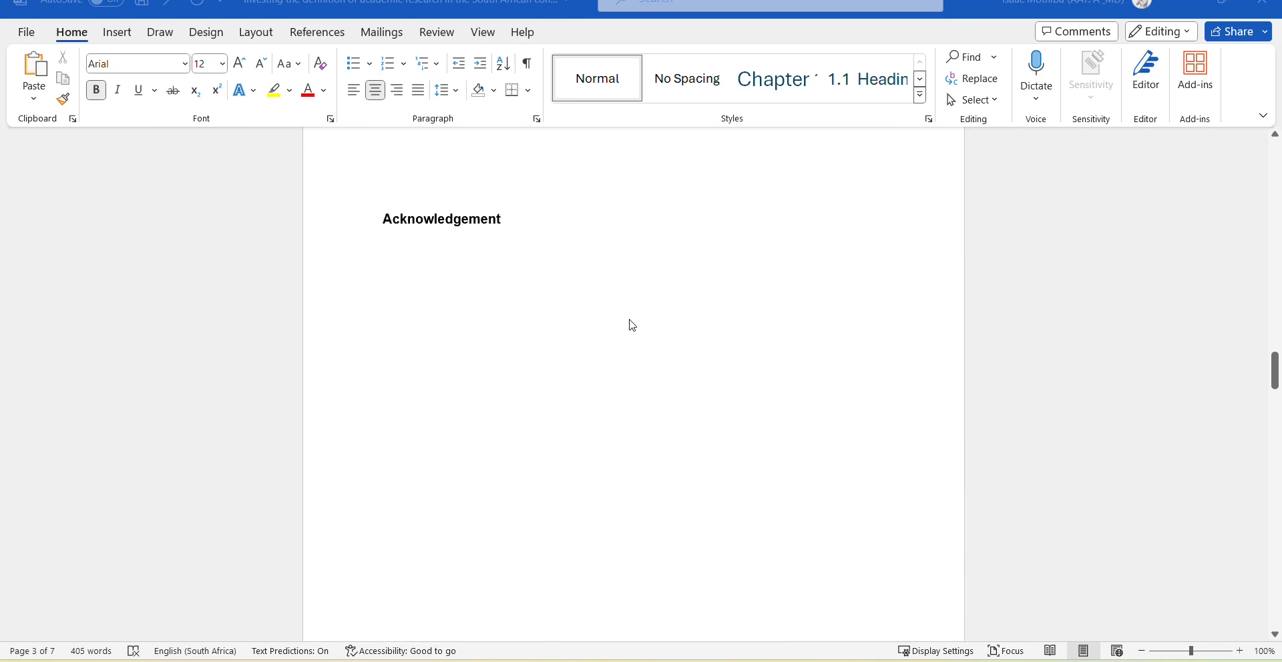
scroll(632, 325, "down", 15)
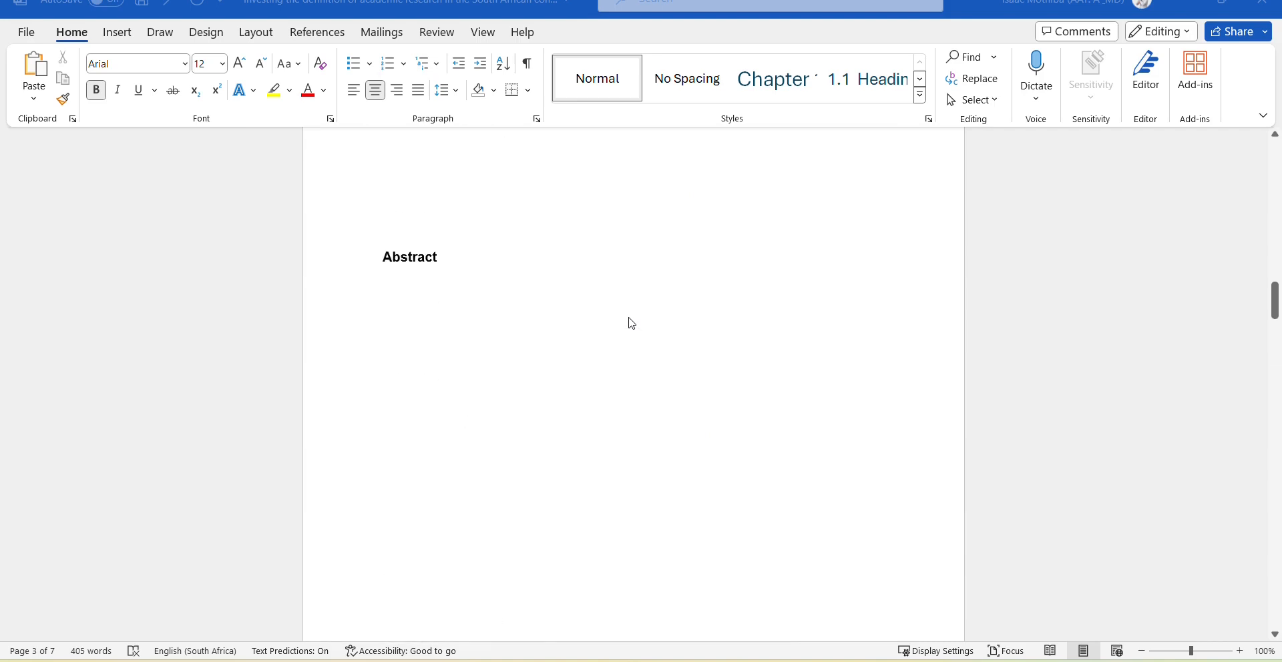
scroll(630, 314, "up", 15)
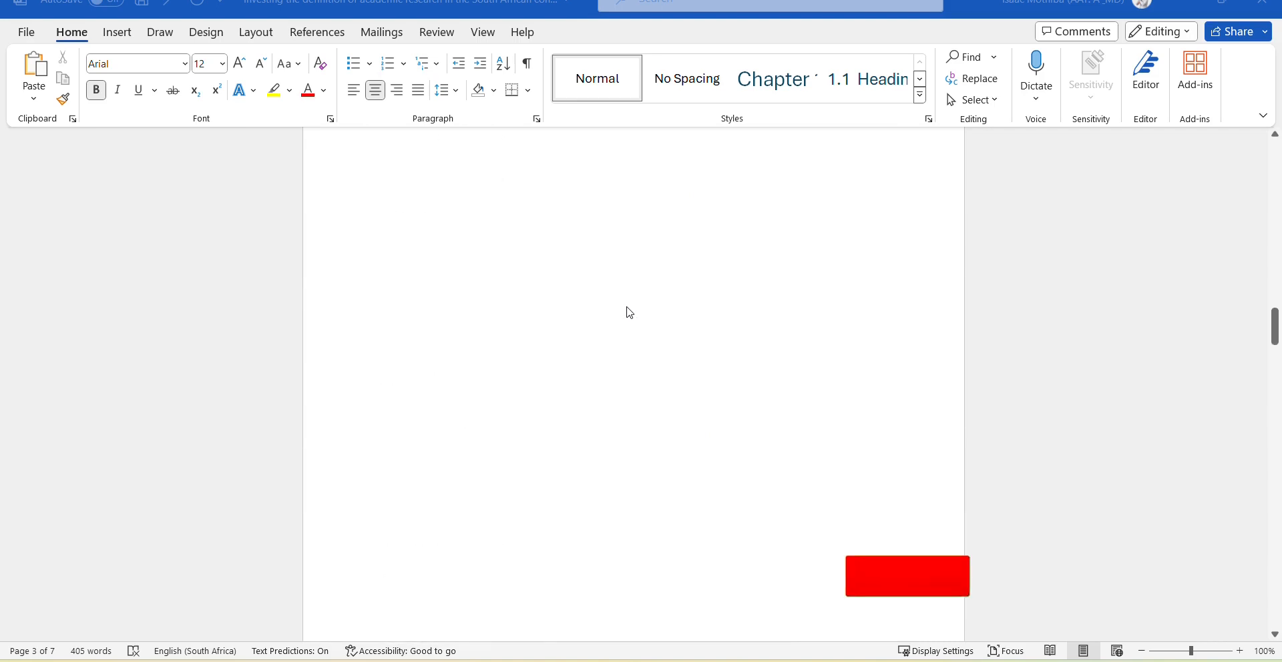
scroll(627, 310, "up", 2)
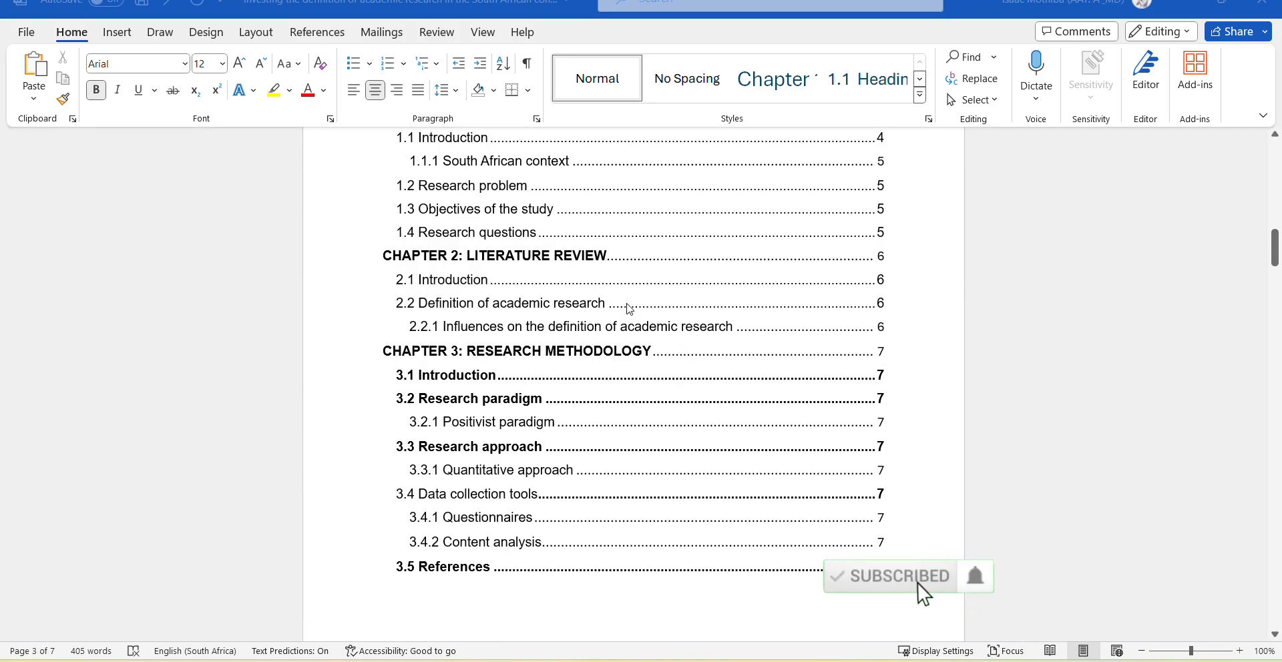
scroll(615, 345, "down", 3)
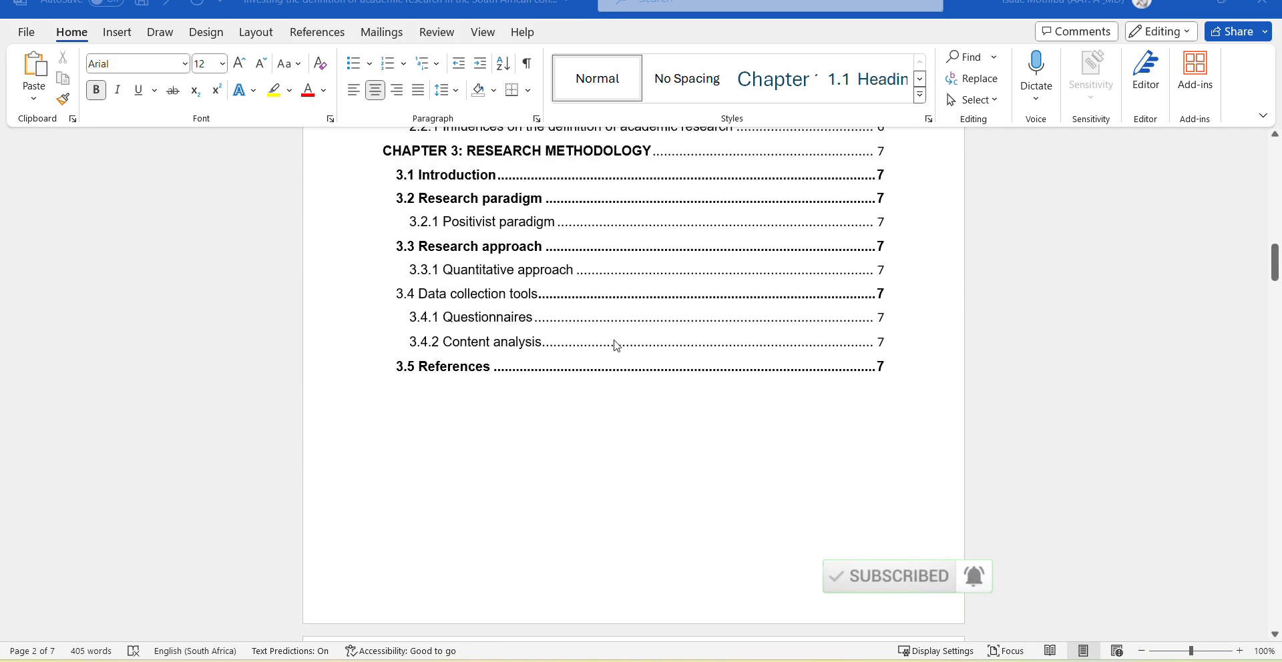
scroll(616, 345, "down", 7)
scroll(617, 346, "up", 4)
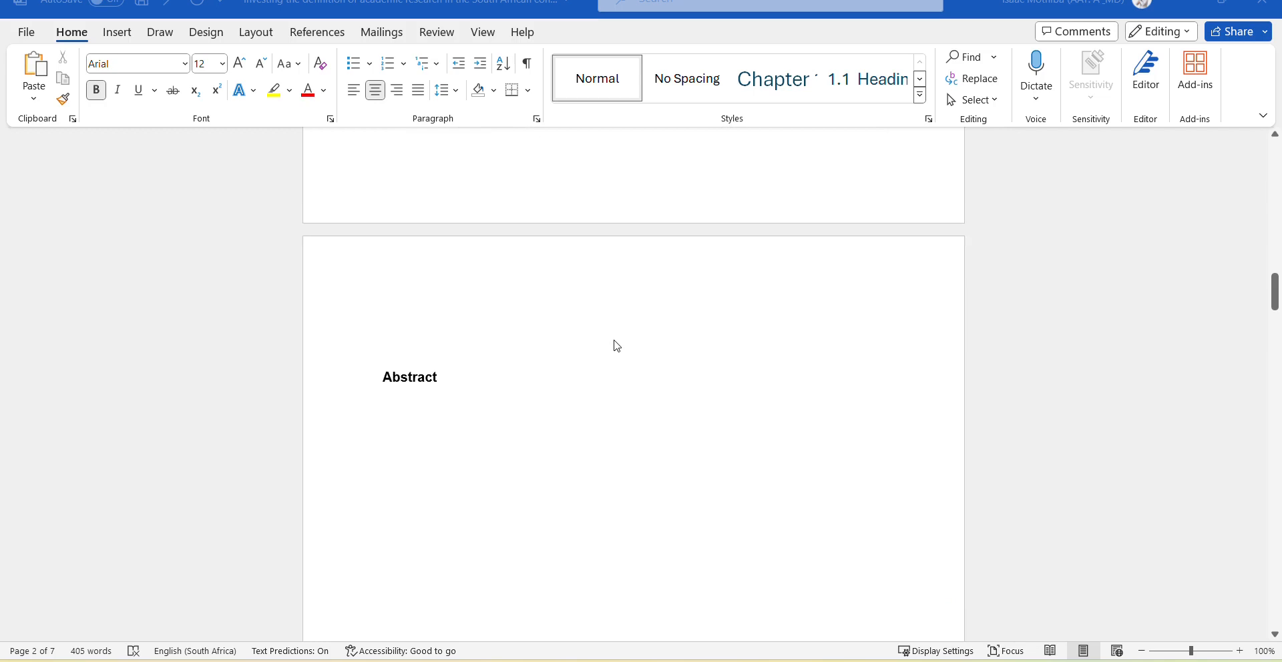
scroll(617, 346, "down", 4)
scroll(617, 346, "down", 10)
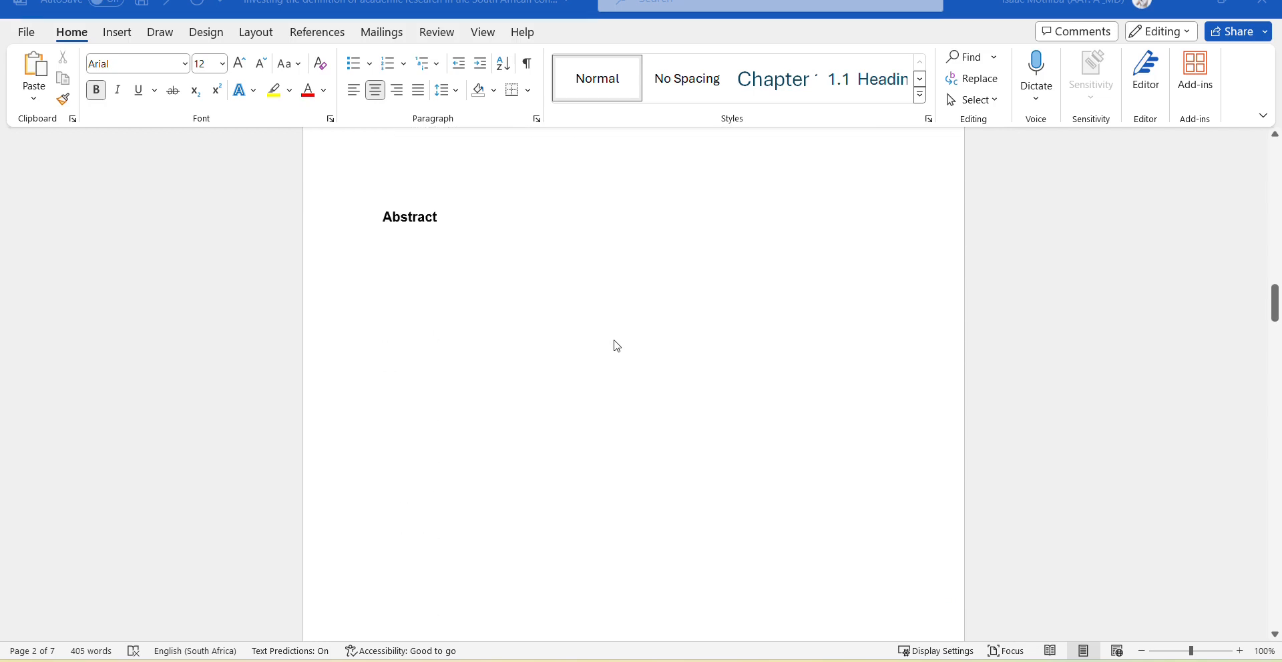
scroll(617, 346, "up", 10)
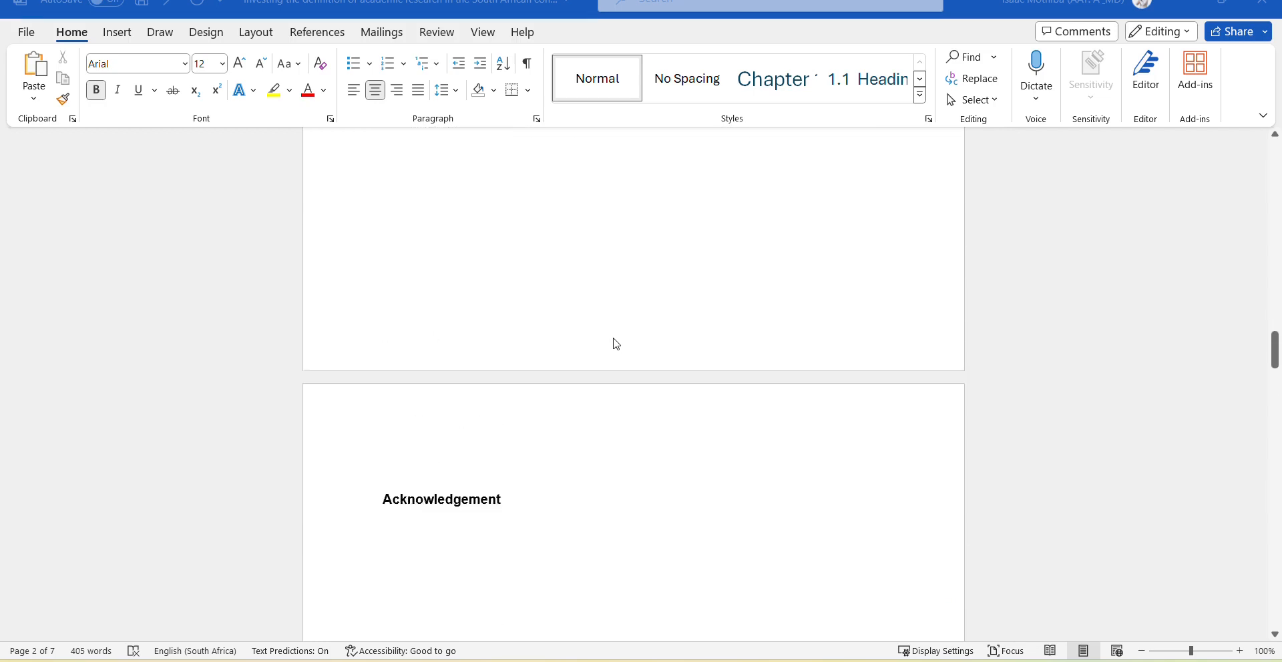
scroll(600, 315, "up", 10)
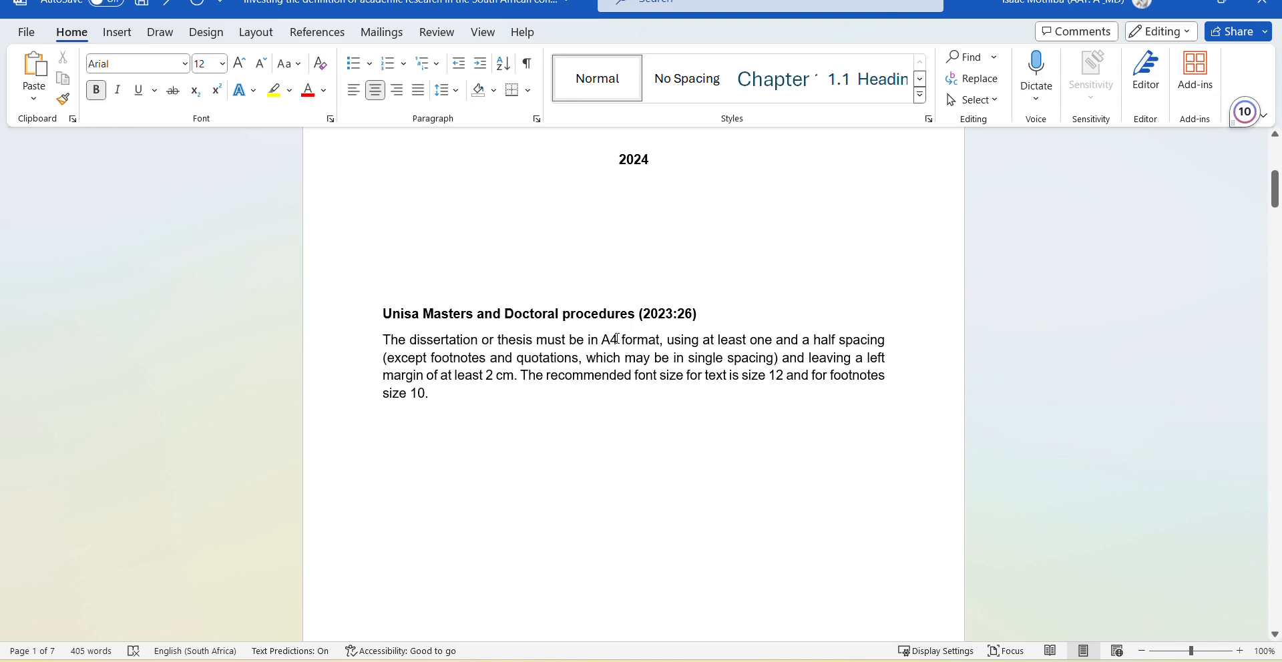
left_click_drag(601, 340, 647, 331)
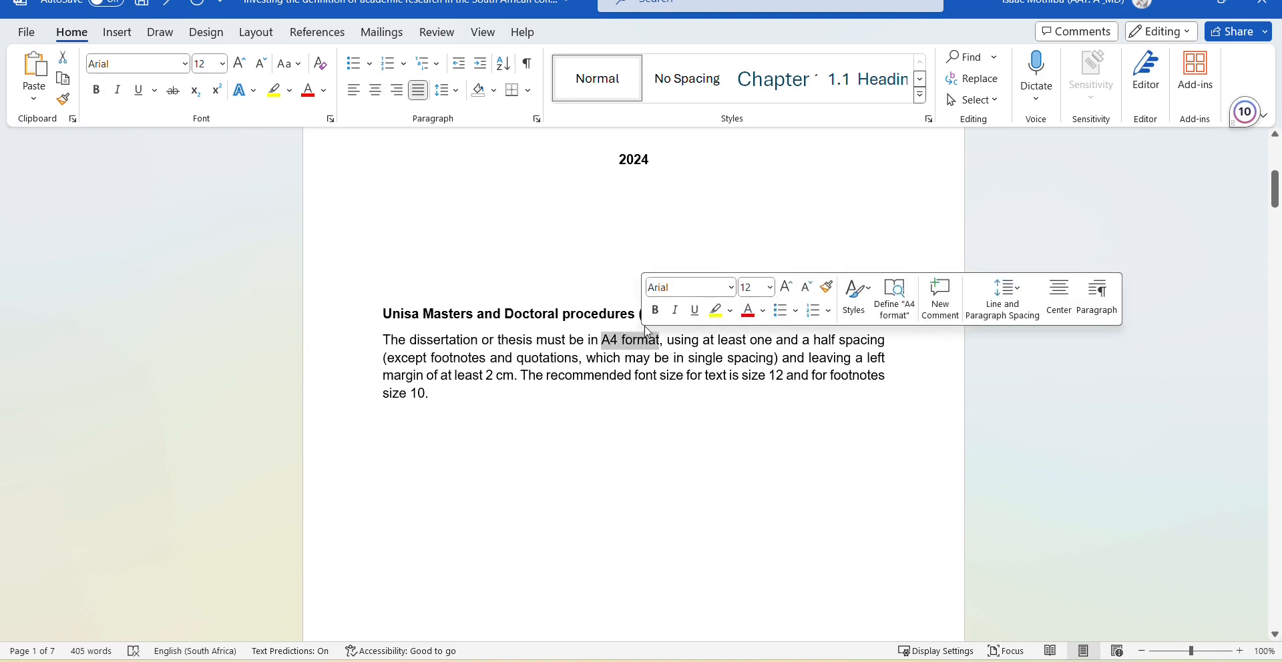
left_click(655, 310)
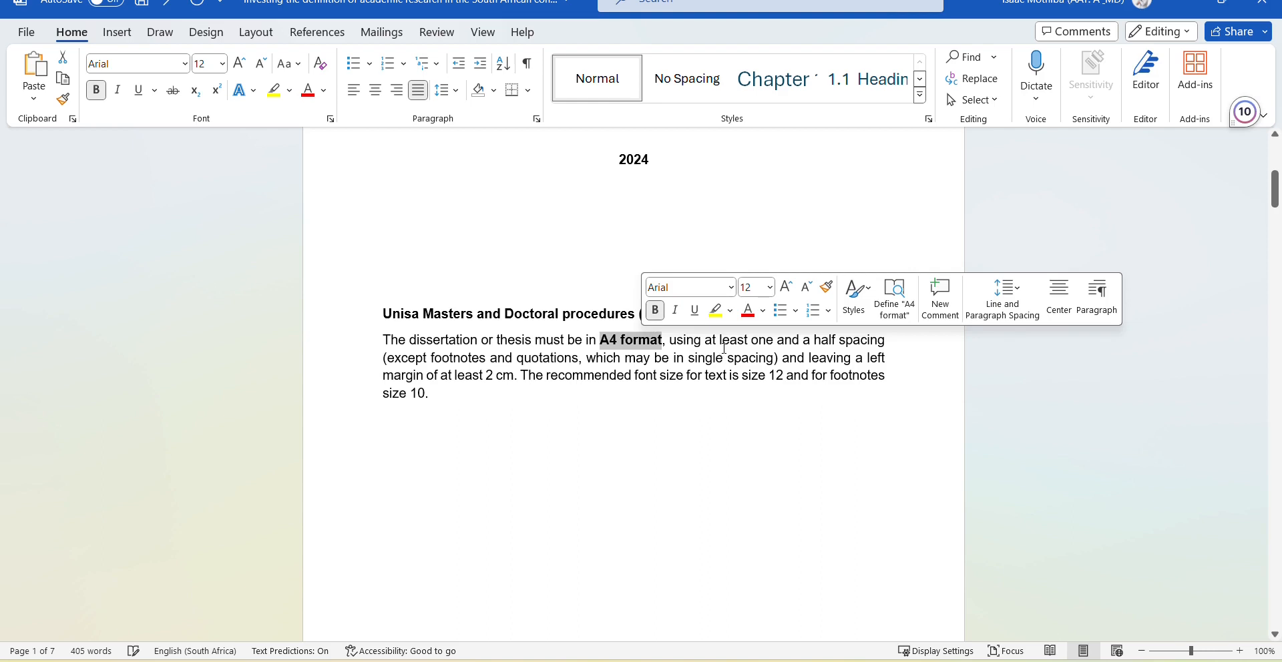
left_click_drag(751, 342, 869, 345)
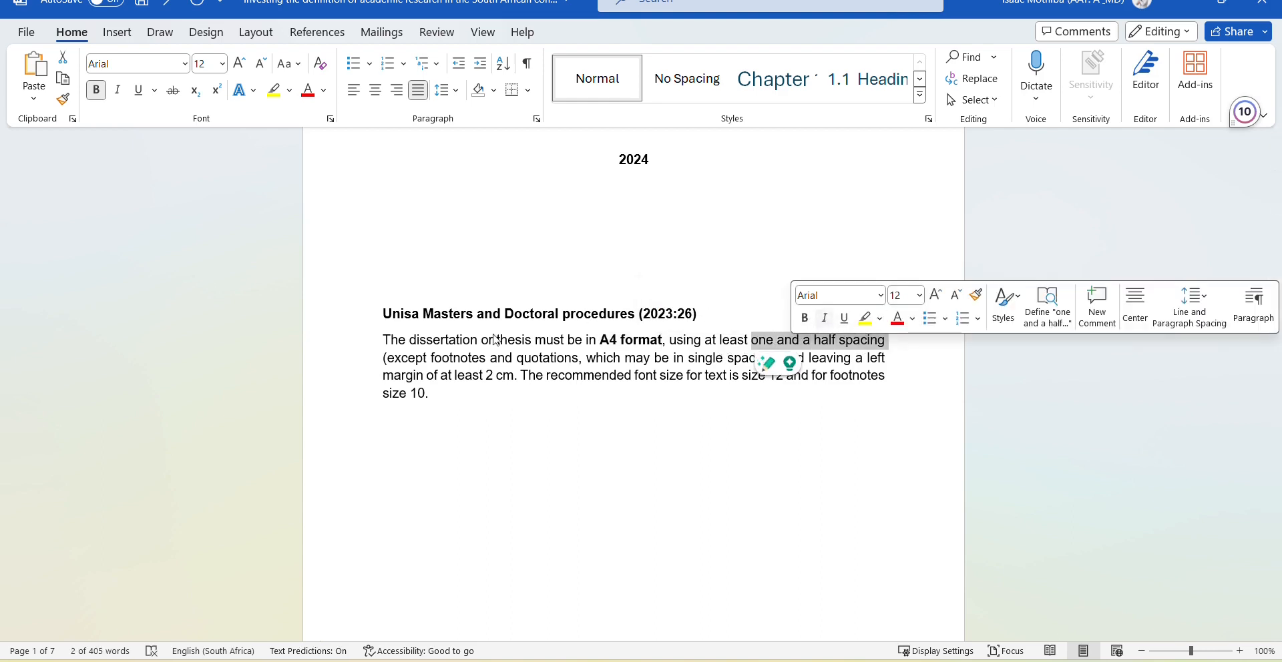
key("ctrl+b")
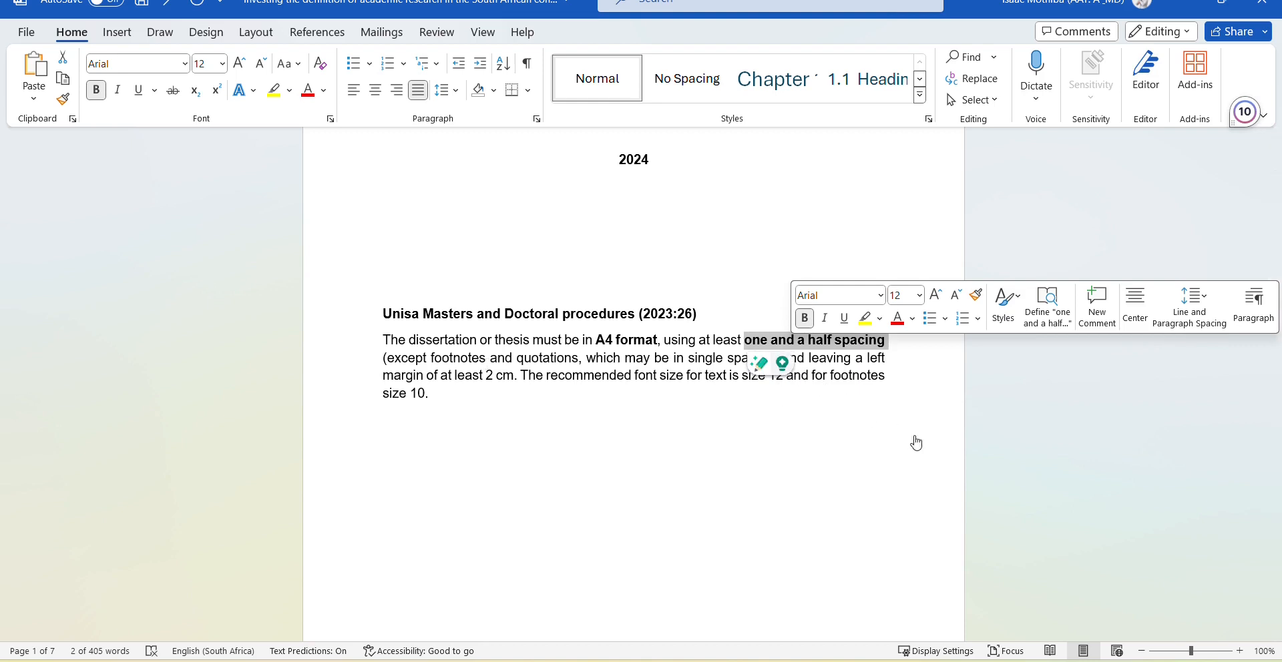
left_click(761, 365)
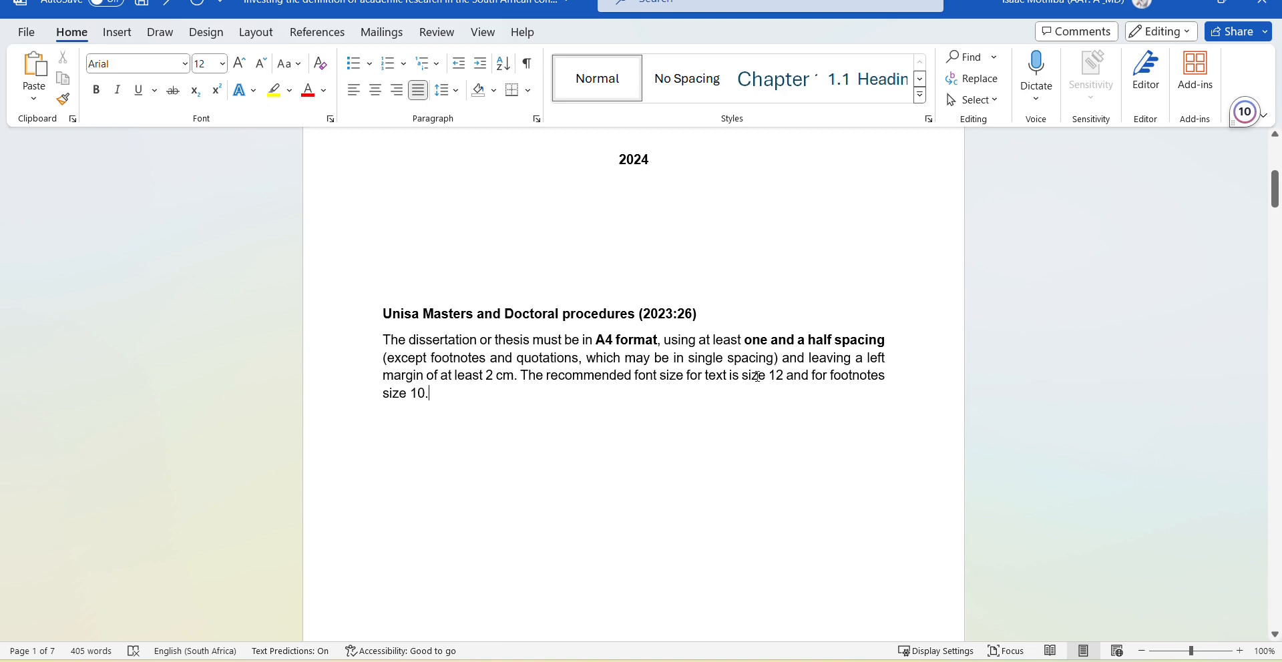
left_click_drag(751, 377, 787, 375)
left_click(762, 376)
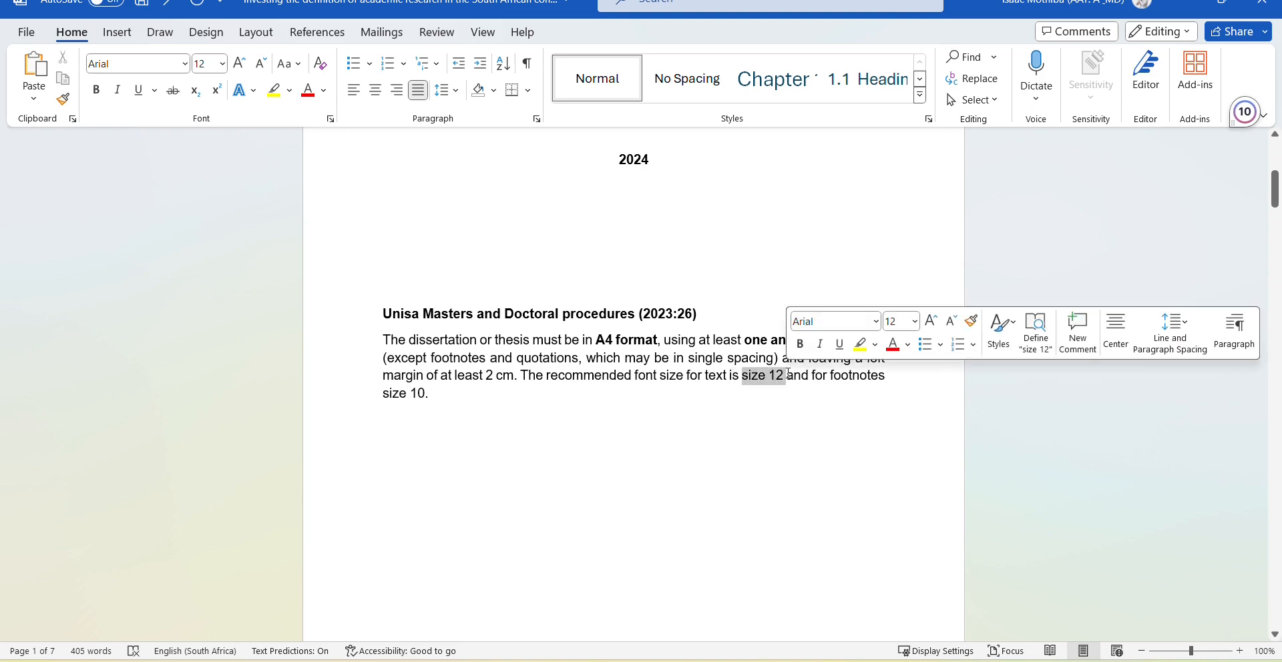
left_click(799, 344)
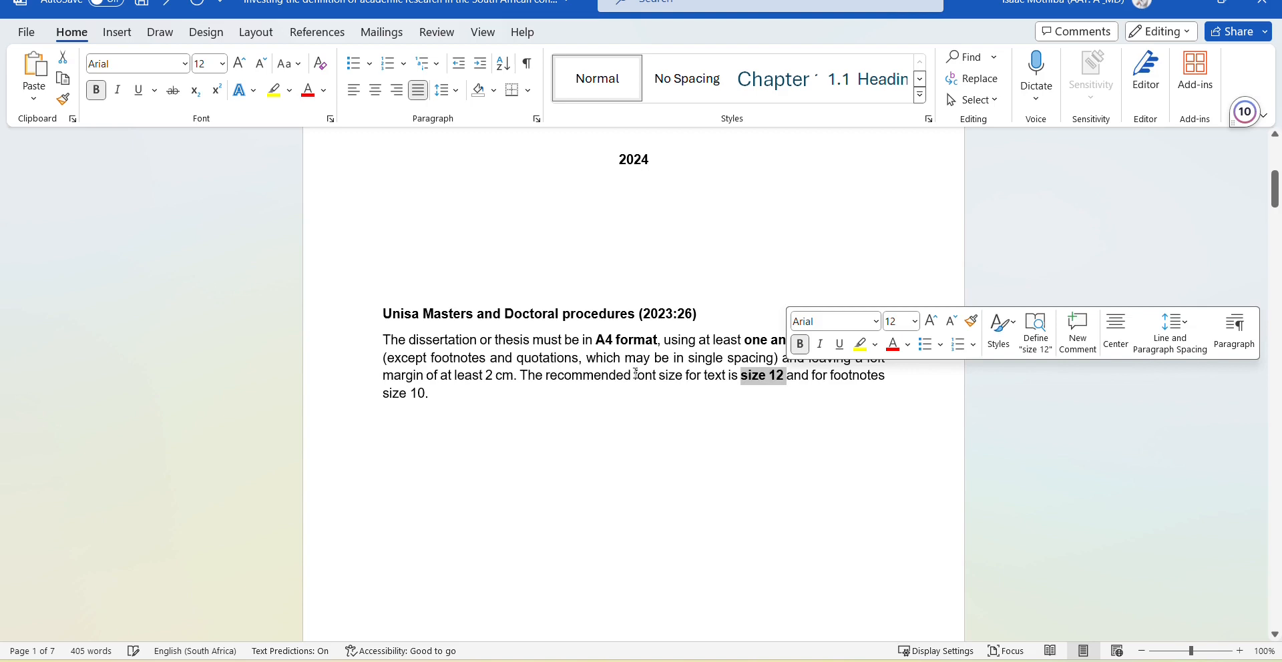
left_click(488, 430)
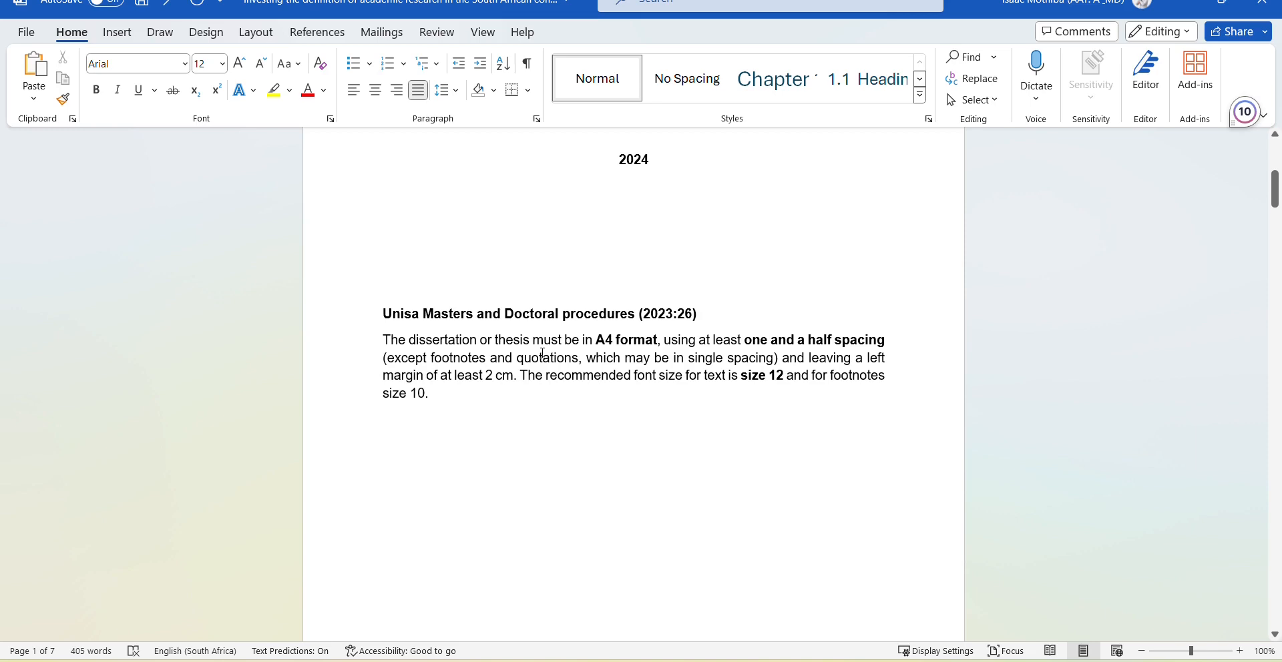
Set the page size to A4 (21 cm x 29,7 cm) from the Layout Size list.
scroll(398, 278, "up", 5)
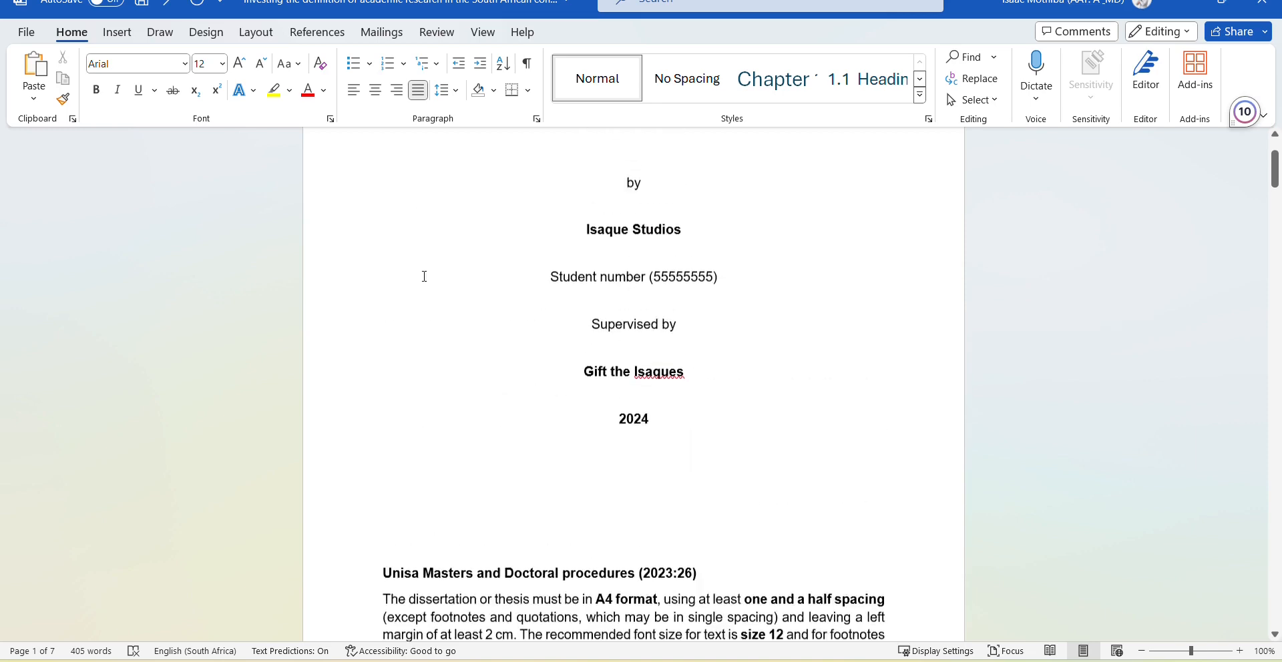
scroll(695, 359, "down", 3)
scroll(695, 362, "down", 1)
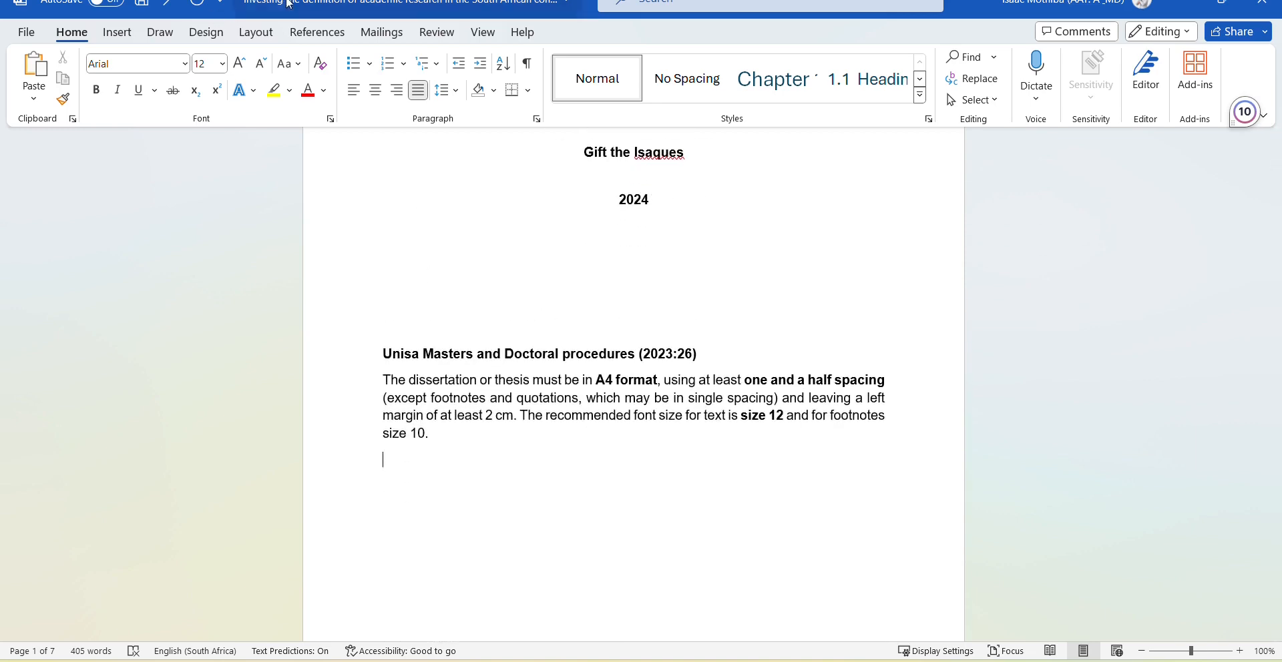
left_click(257, 32)
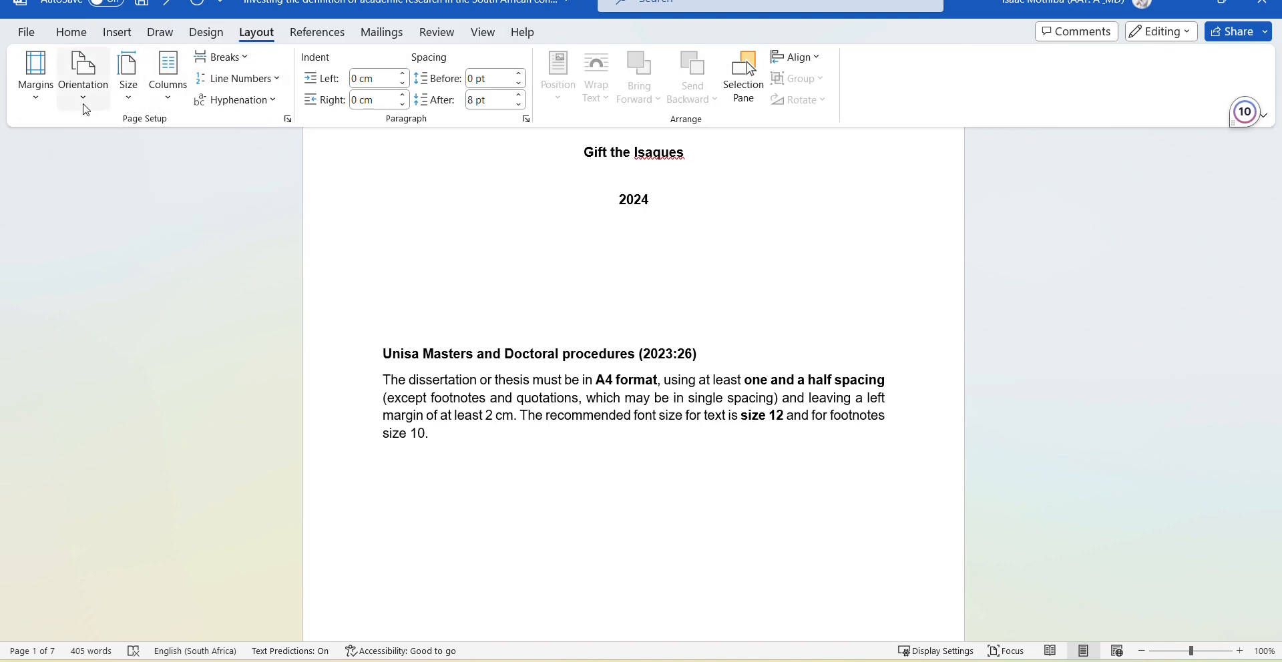
left_click(134, 98)
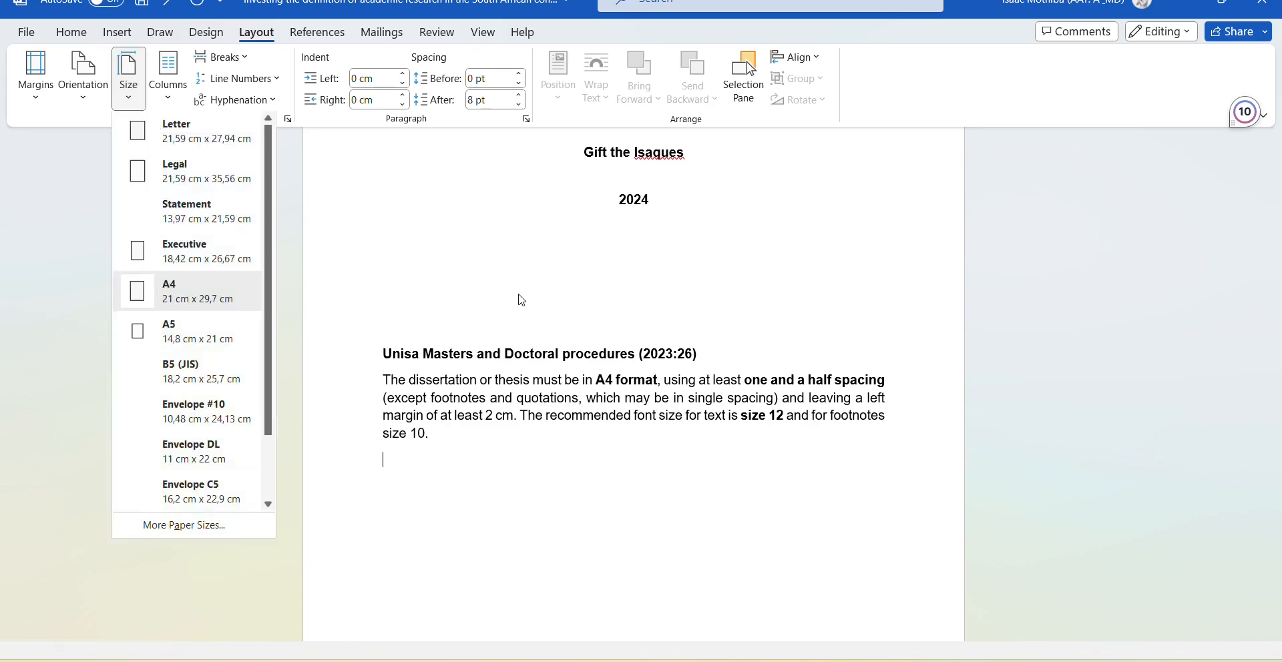
scroll(521, 297, "down", 4)
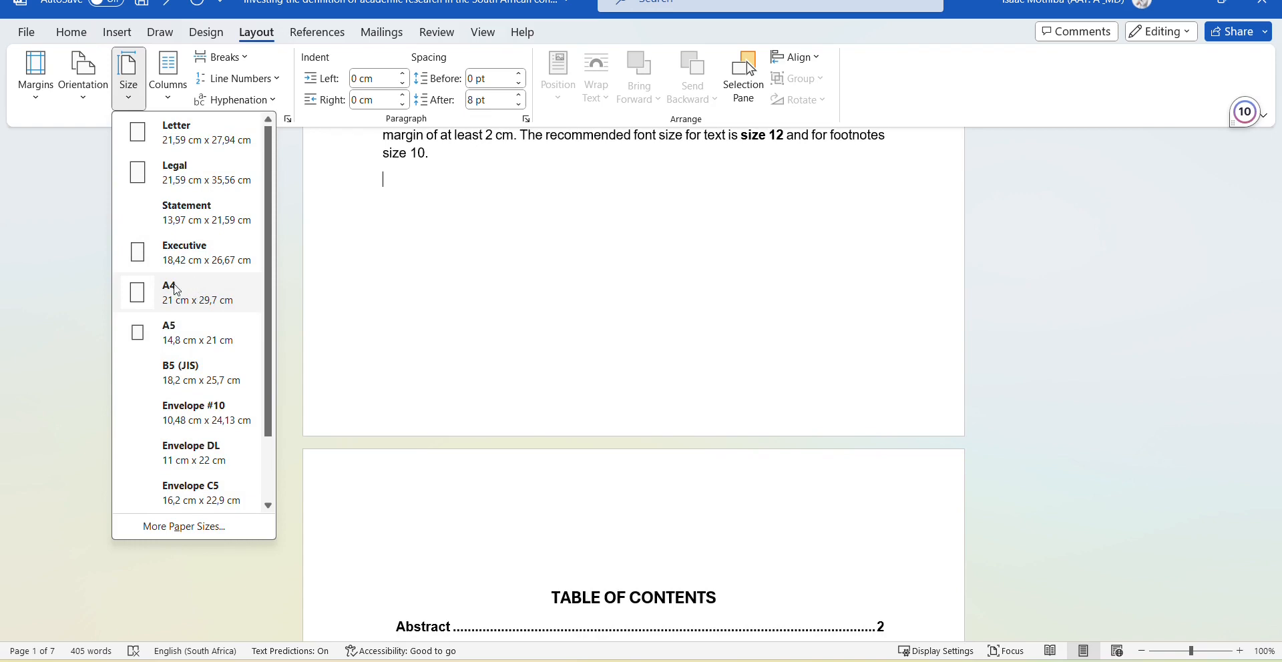
left_click(462, 334)
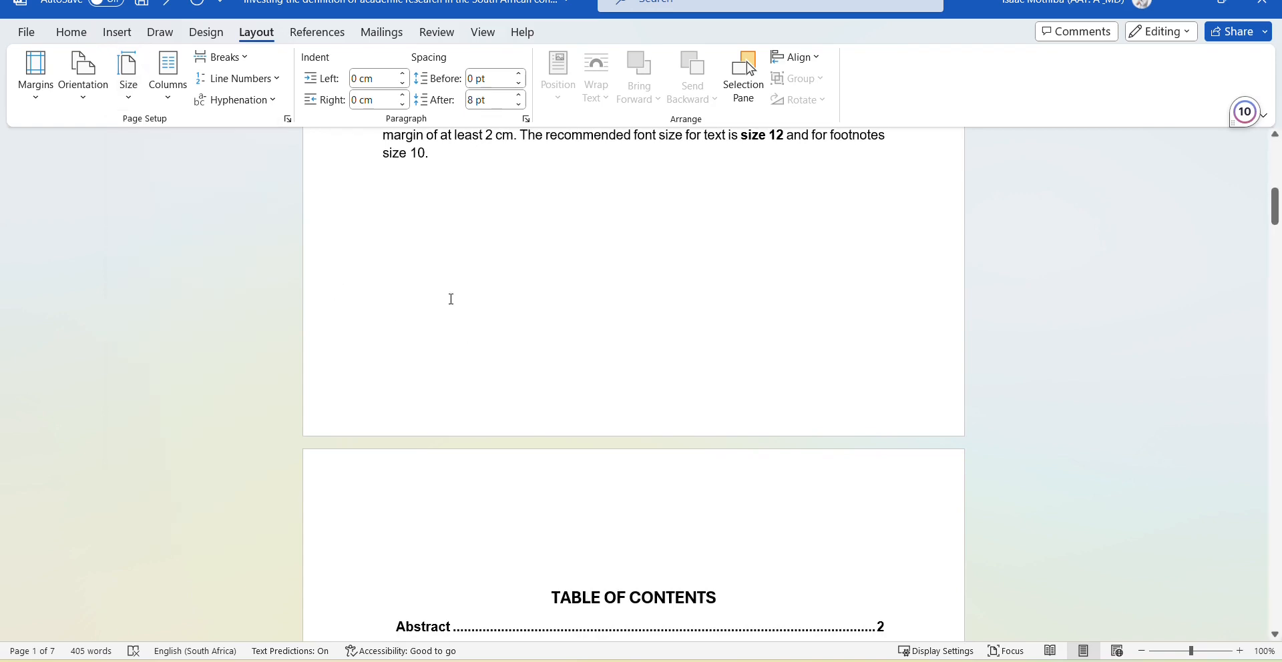
scroll(509, 321, "up", 2)
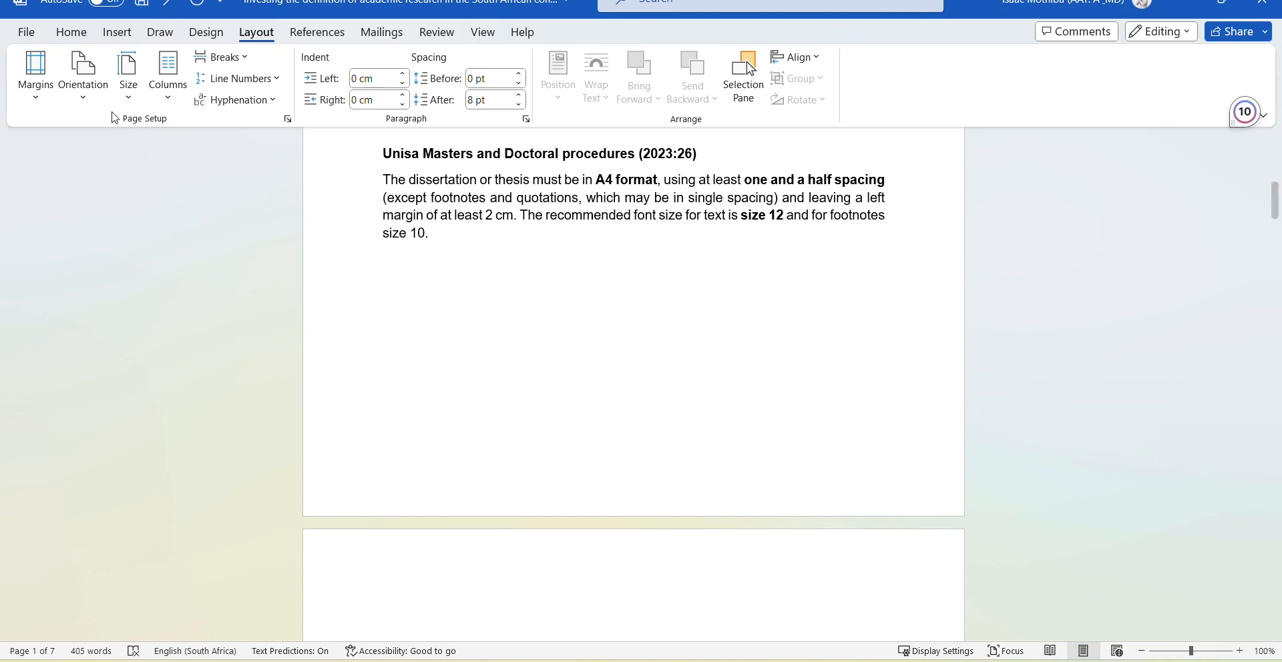
left_click(38, 105)
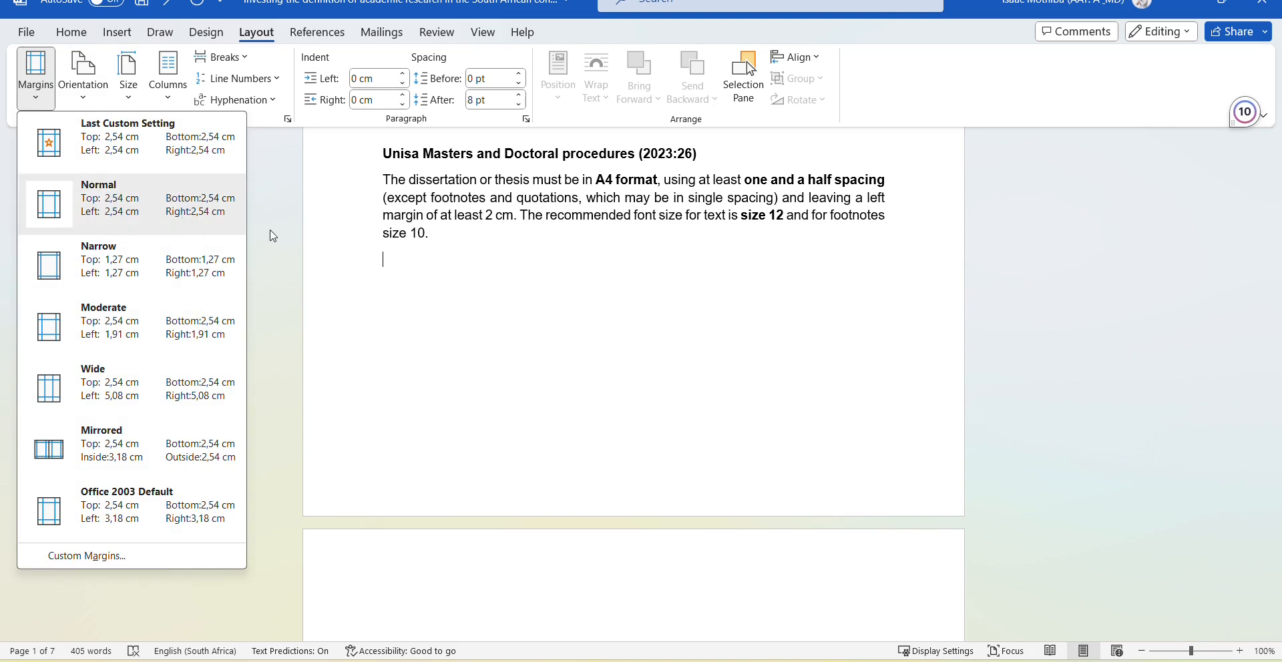
left_click(518, 303)
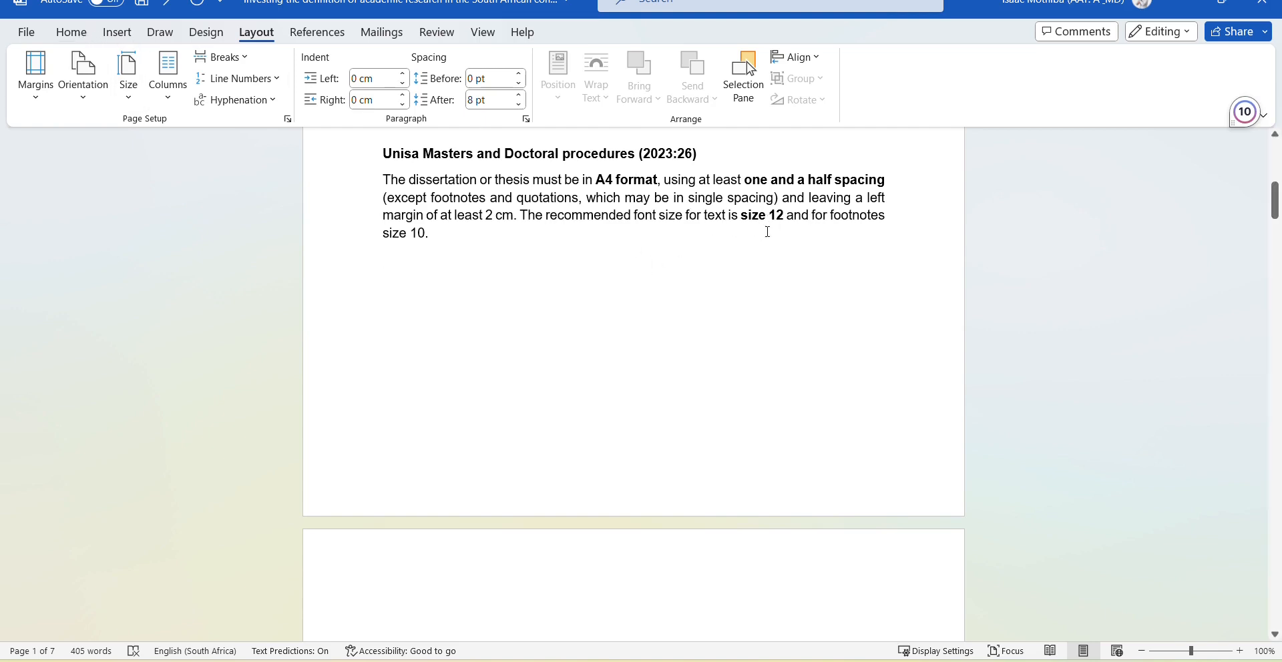
Select the entire document and set its font size to 12.
key("ctrl+a")
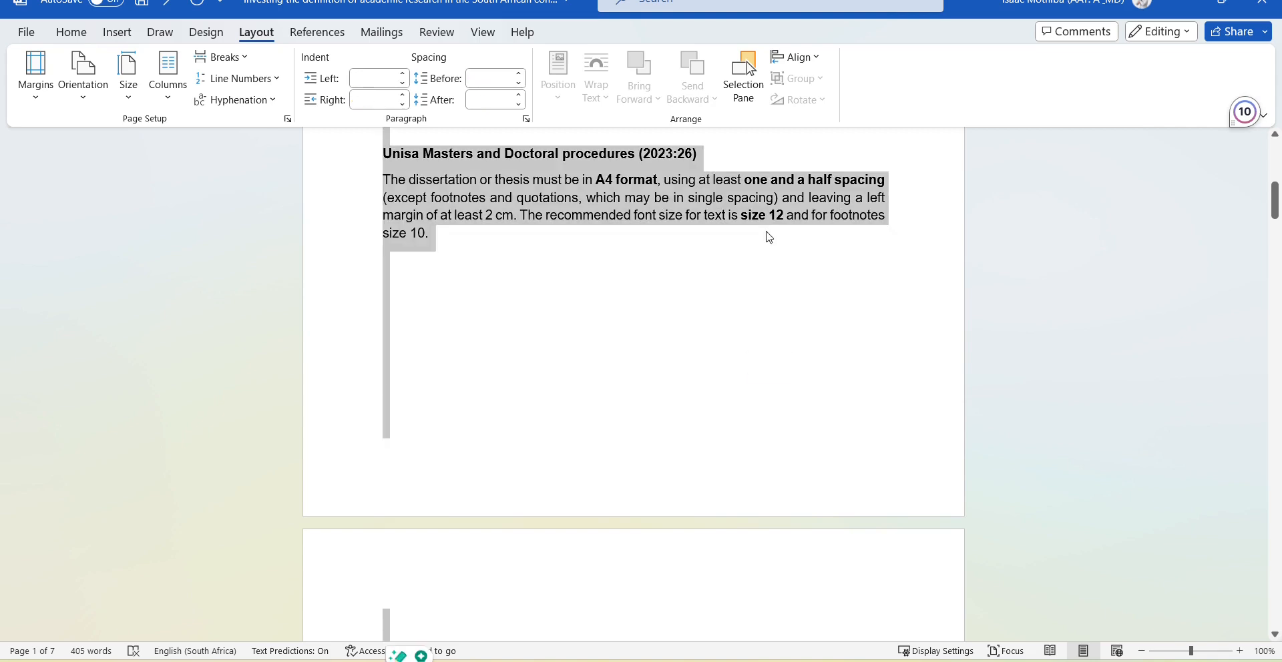
left_click(83, 37)
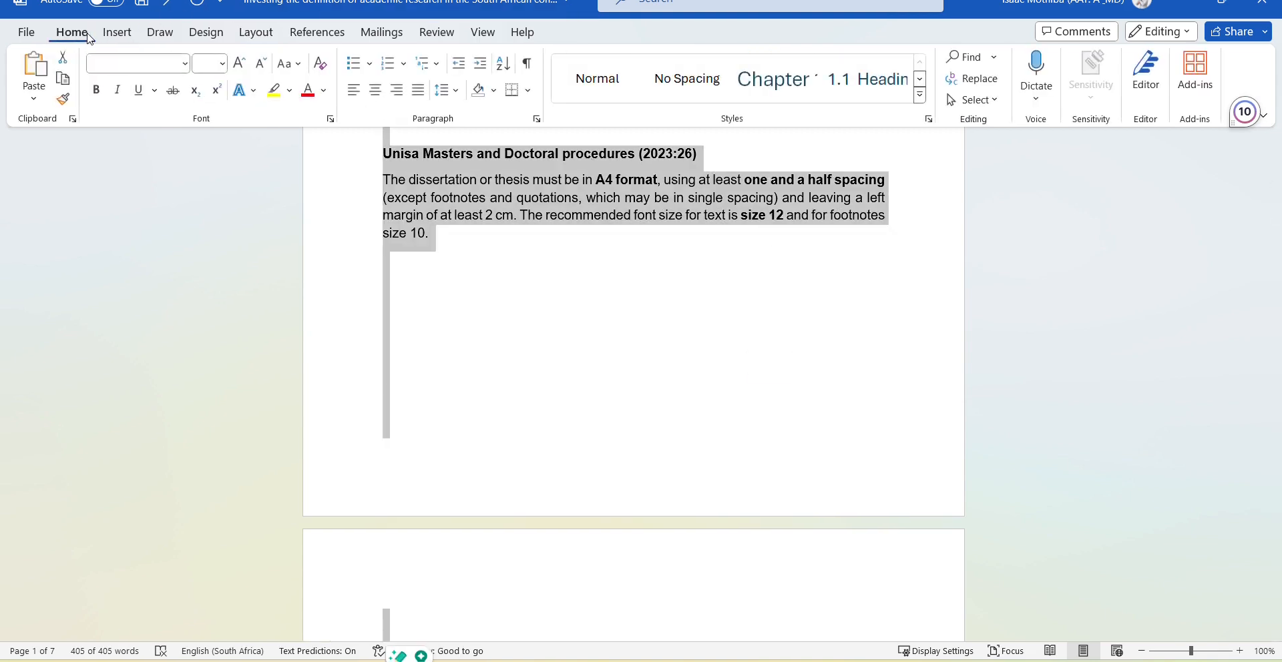
left_click(222, 64)
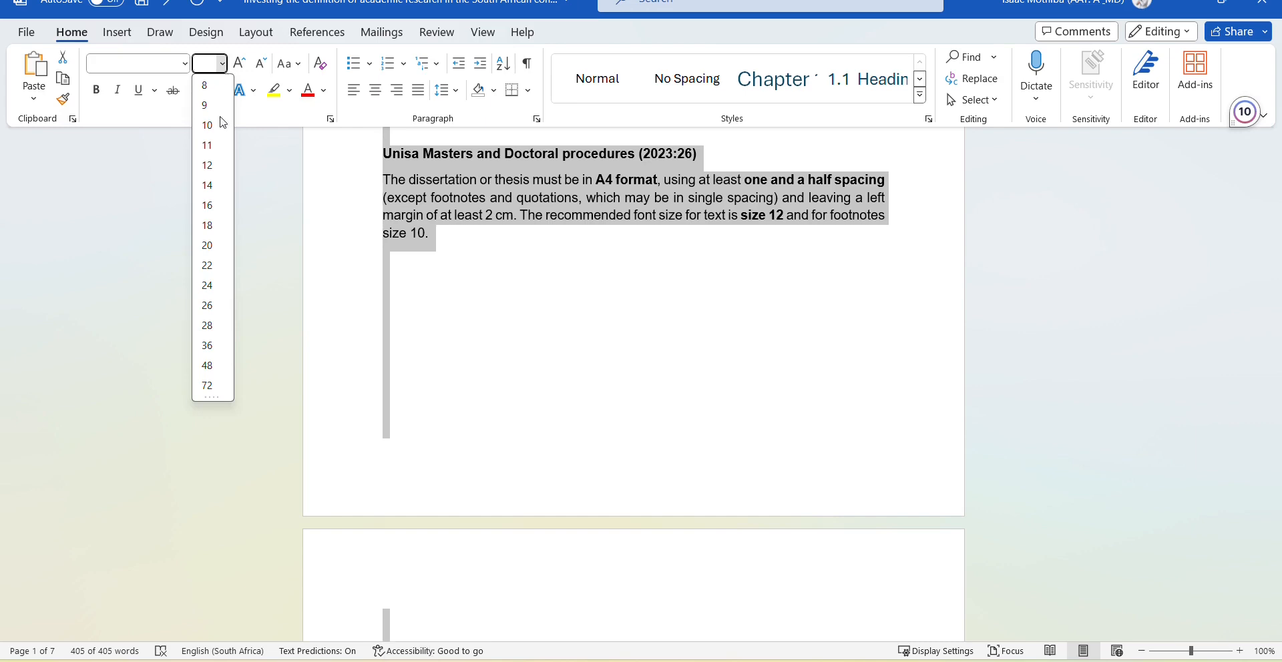
left_click(214, 172)
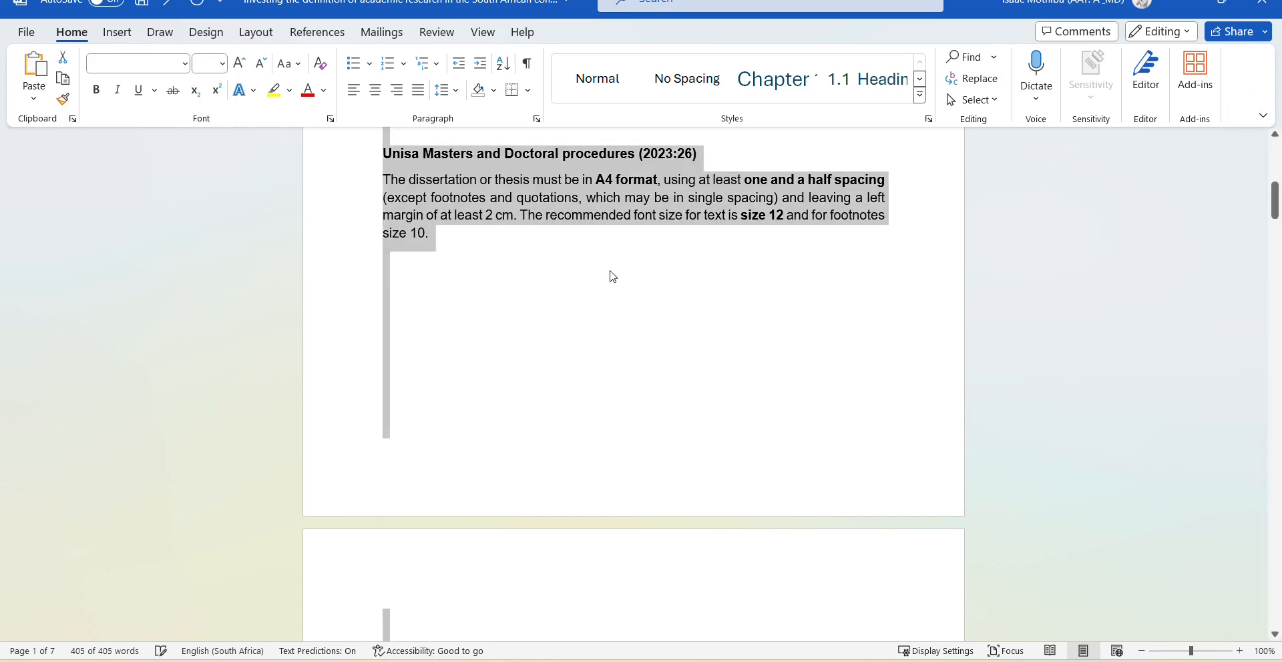
scroll(610, 271, "down", 1)
scroll(612, 276, "down", 5)
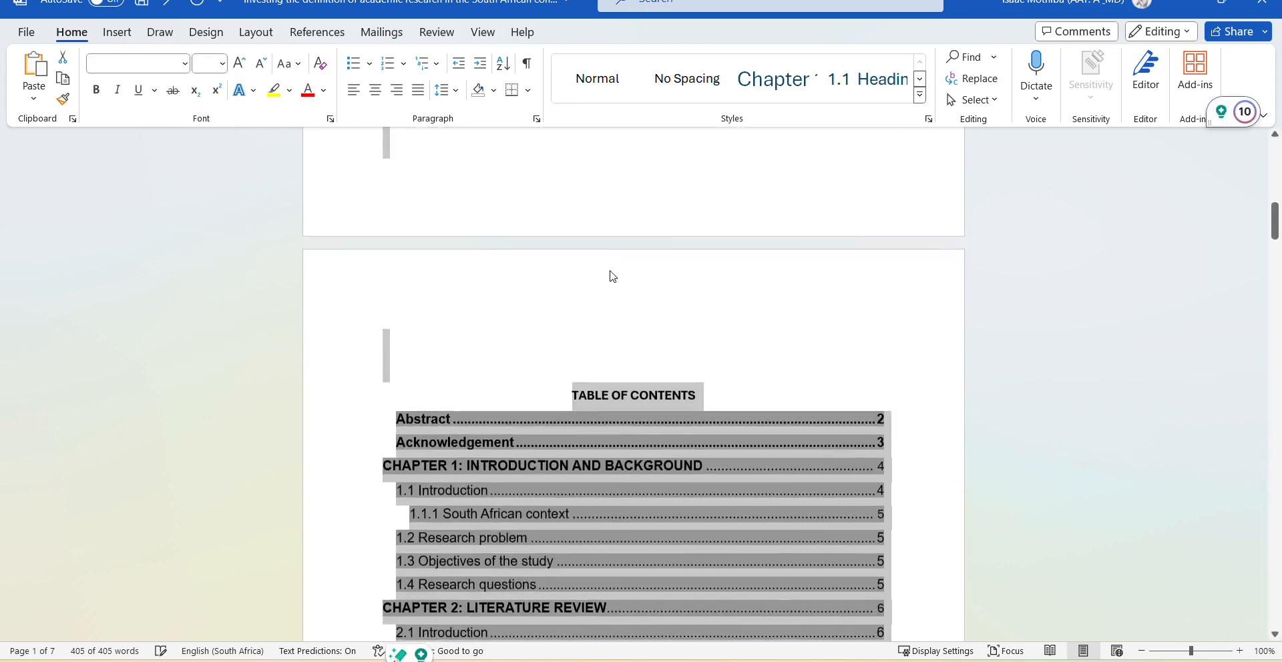
scroll(613, 276, "up", 7)
scroll(613, 277, "up", 2)
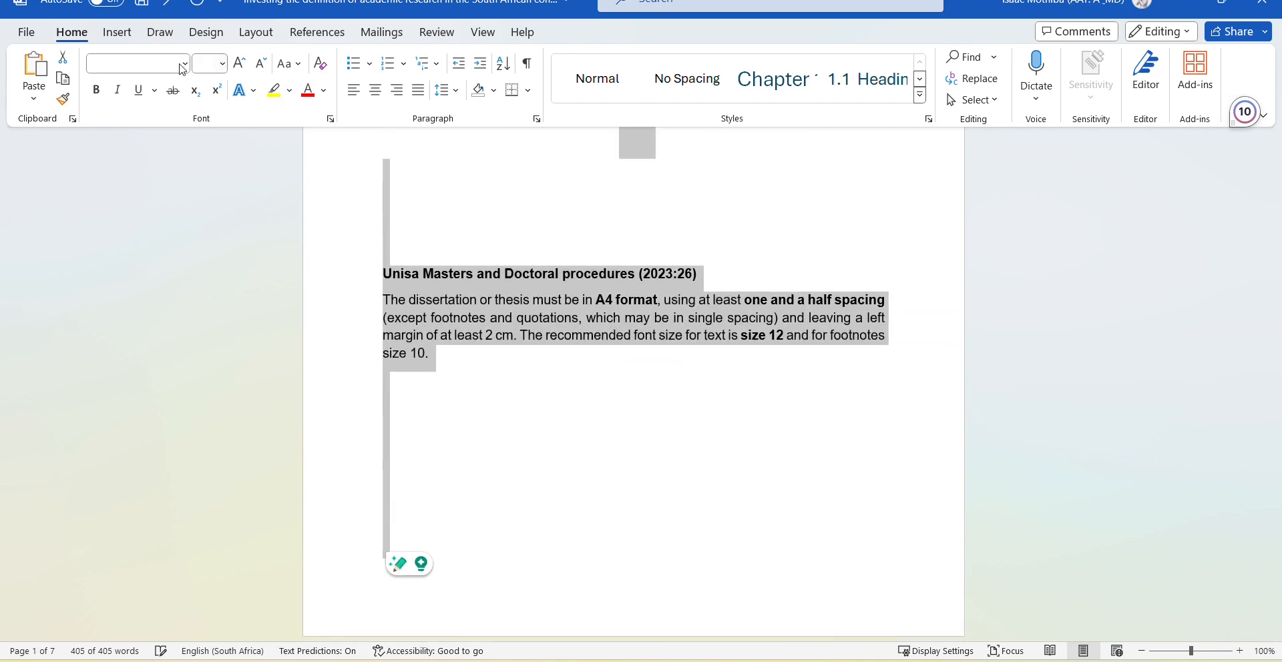
left_click(185, 67)
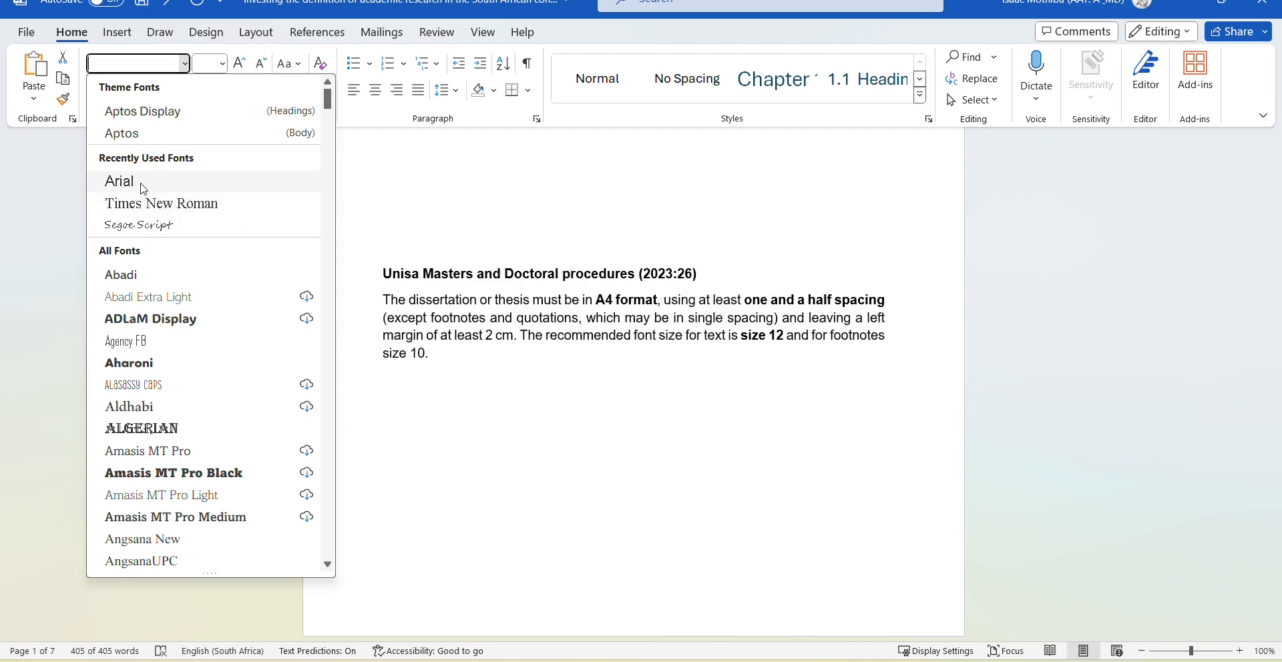
Apply Arial from Recently Used Fonts to all the selected text.
left_click(143, 189)
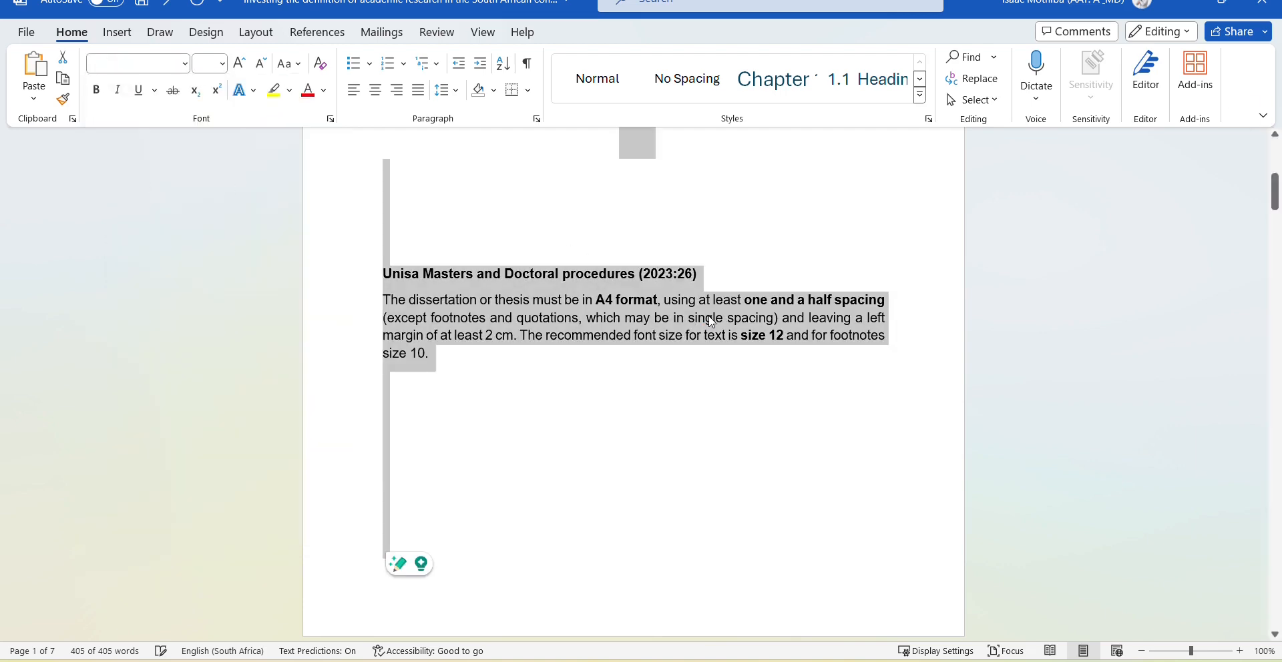
scroll(711, 323, "up", 1)
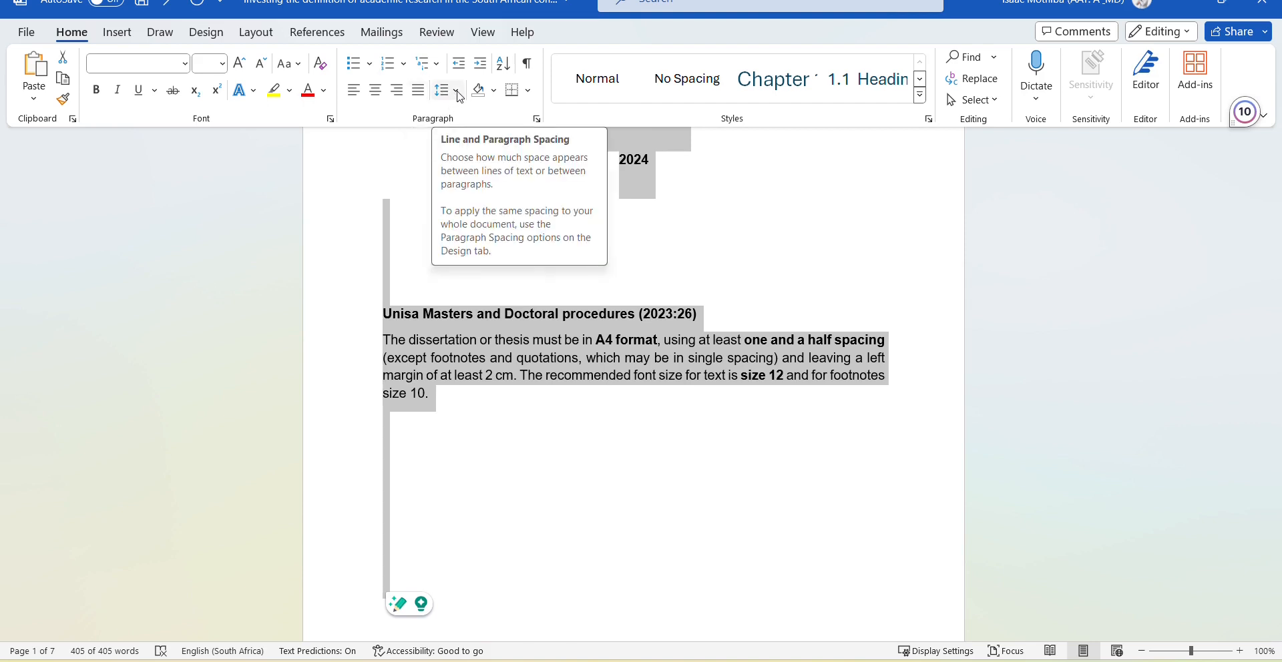
Apply 1,5 line spacing to all the selected document text.
left_click(459, 92)
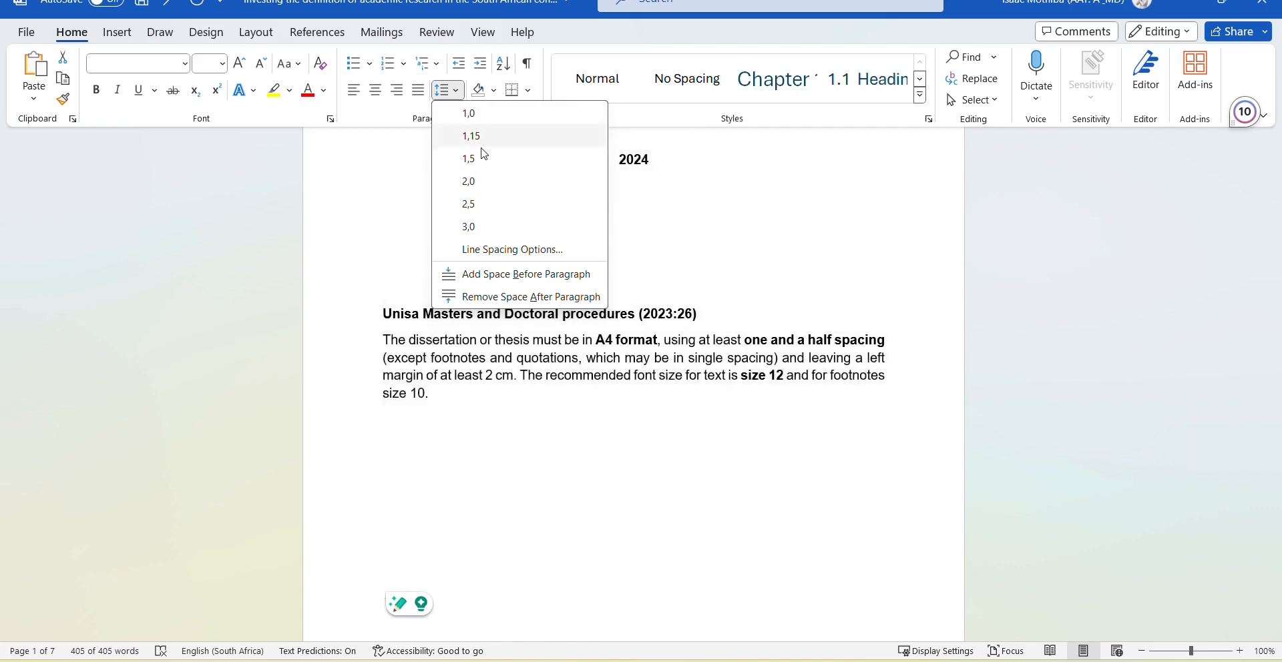
left_click(485, 167)
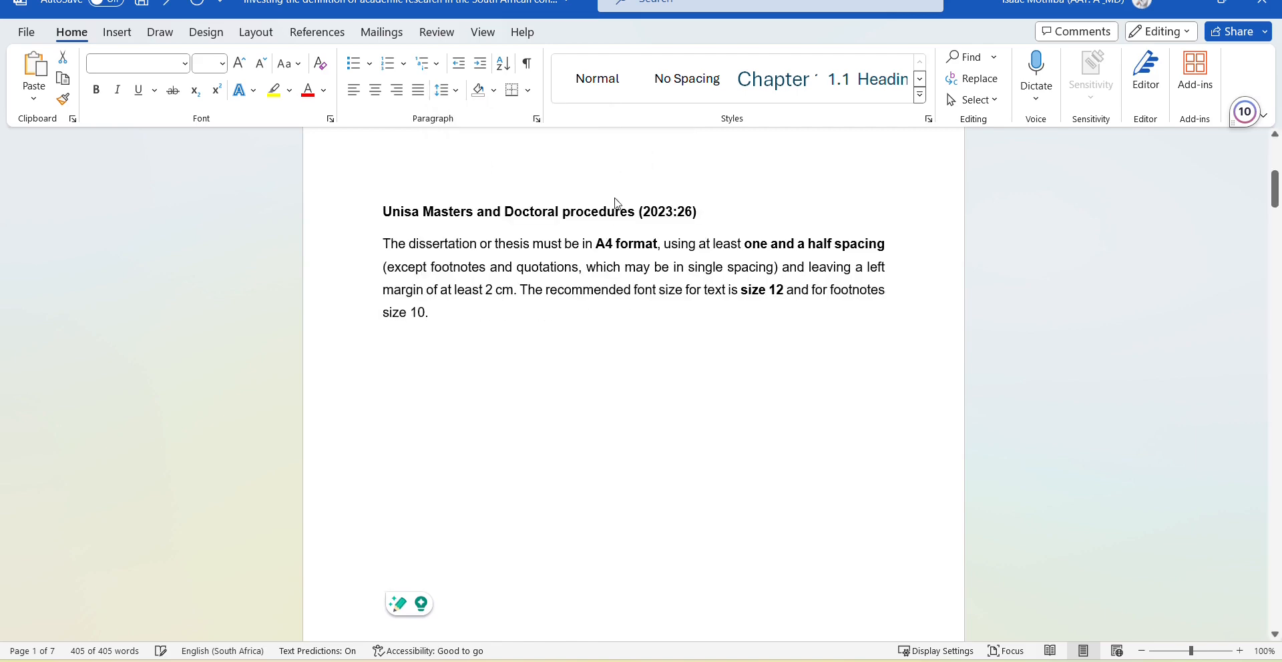
scroll(658, 322, "up", 8)
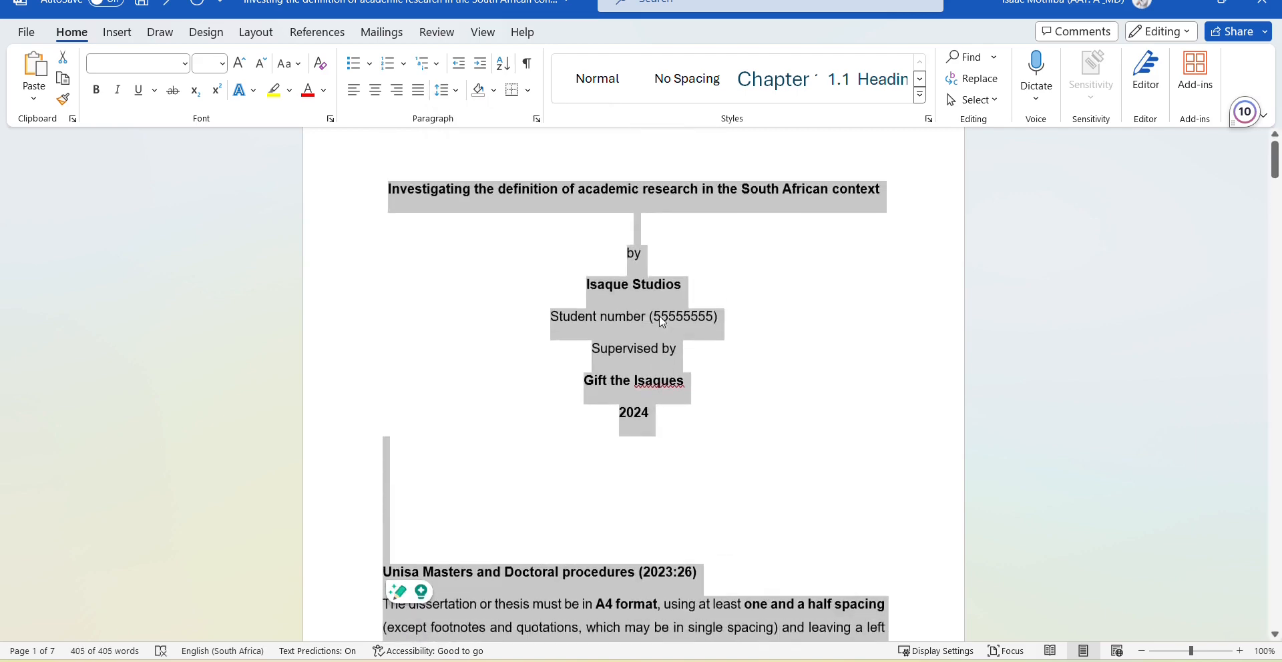
scroll(661, 322, "down", 5)
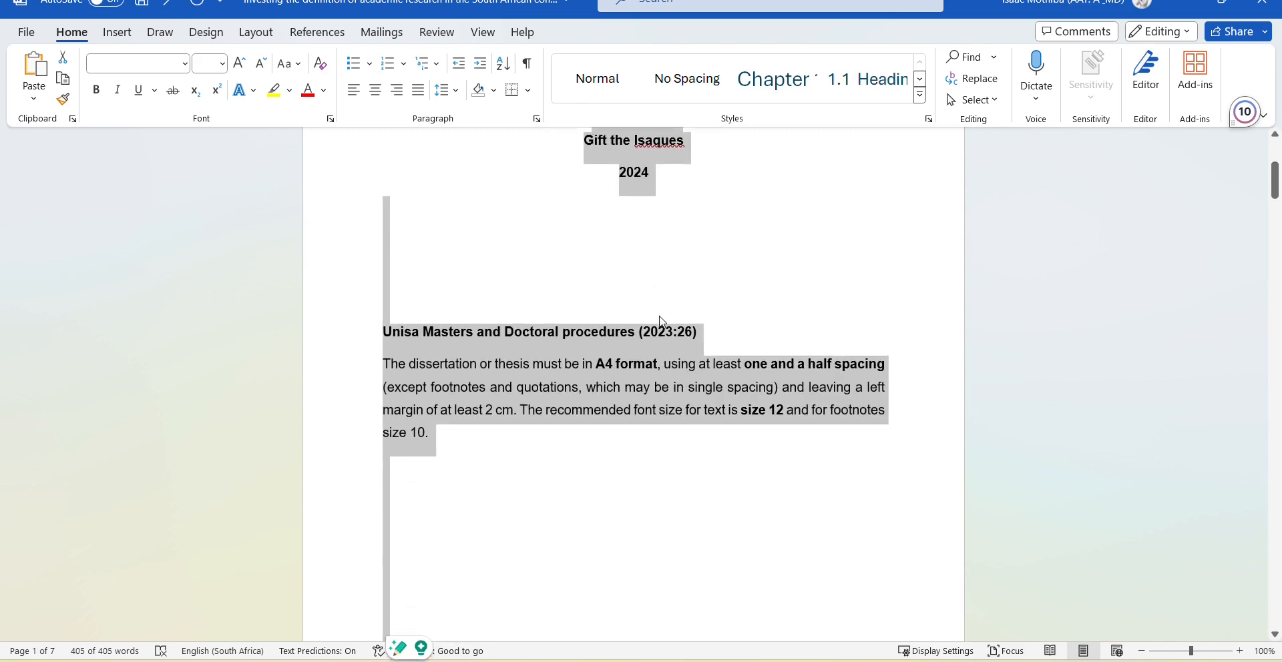
scroll(661, 322, "down", 6)
scroll(661, 321, "up", 6)
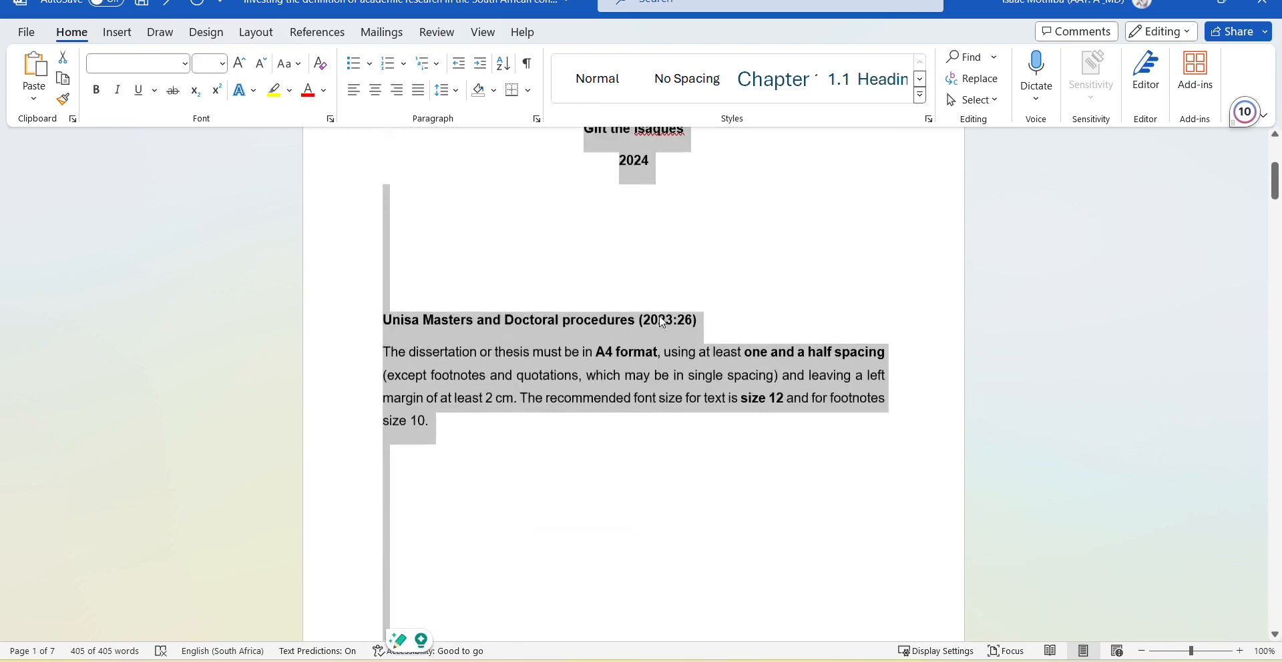
scroll(625, 372, "down", 15)
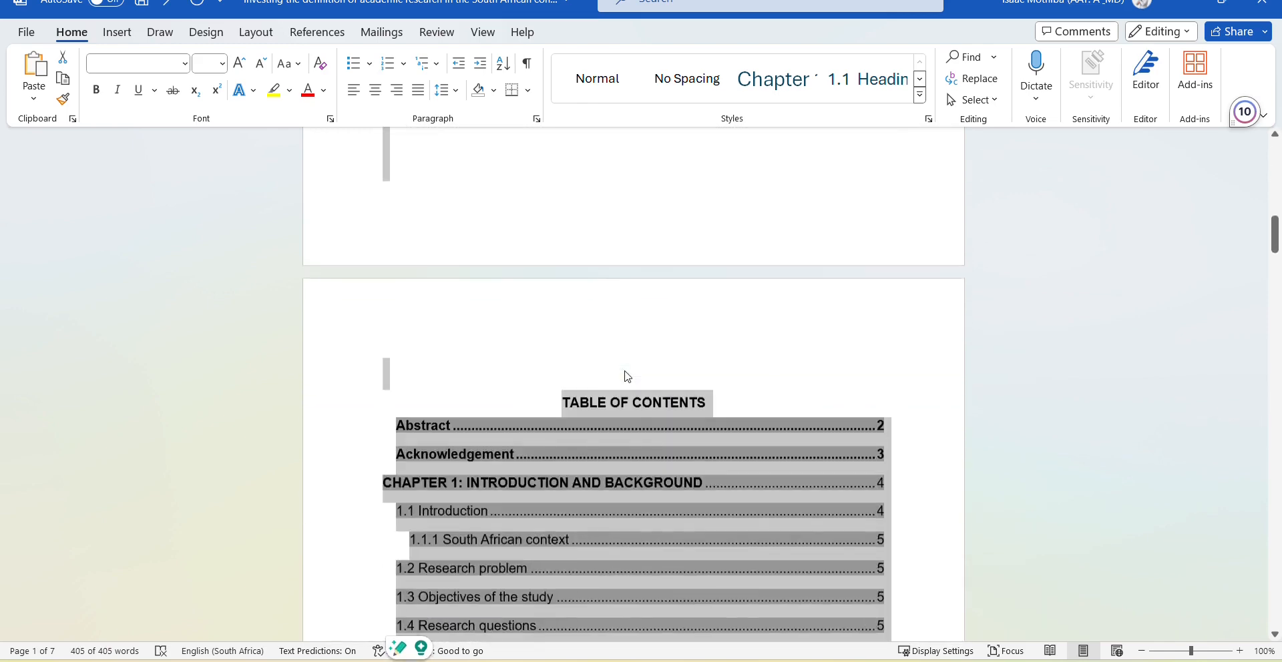
scroll(627, 376, "down", 15)
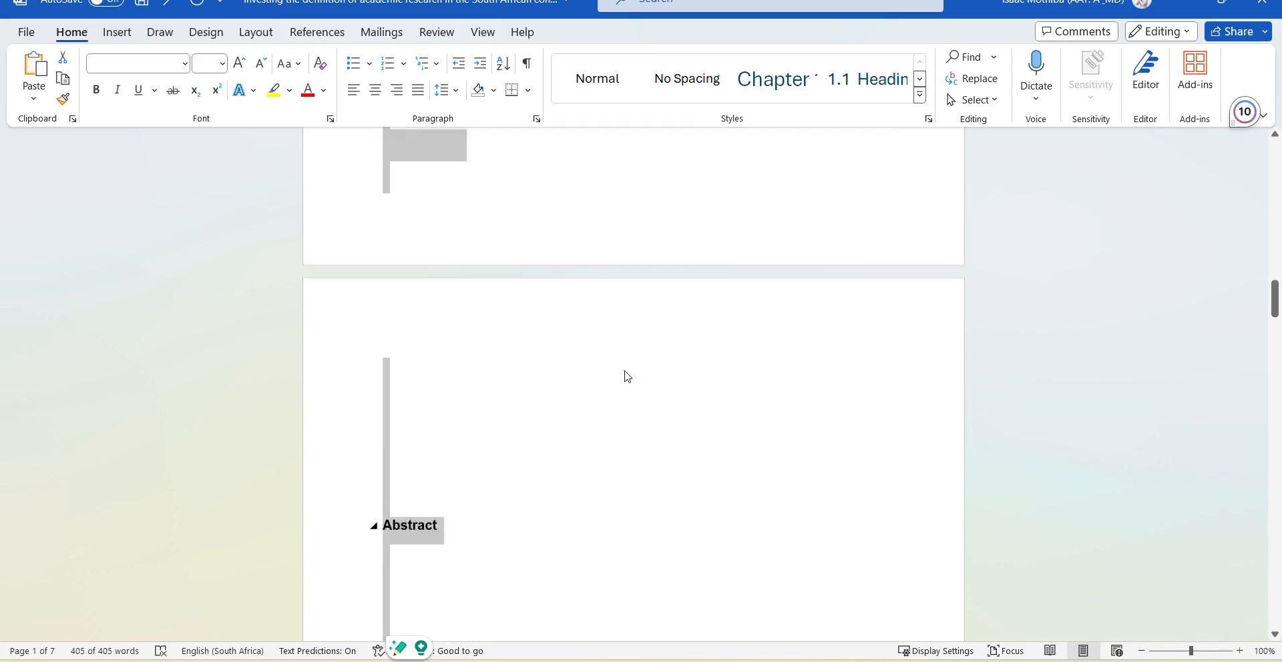
scroll(626, 376, "up", 3)
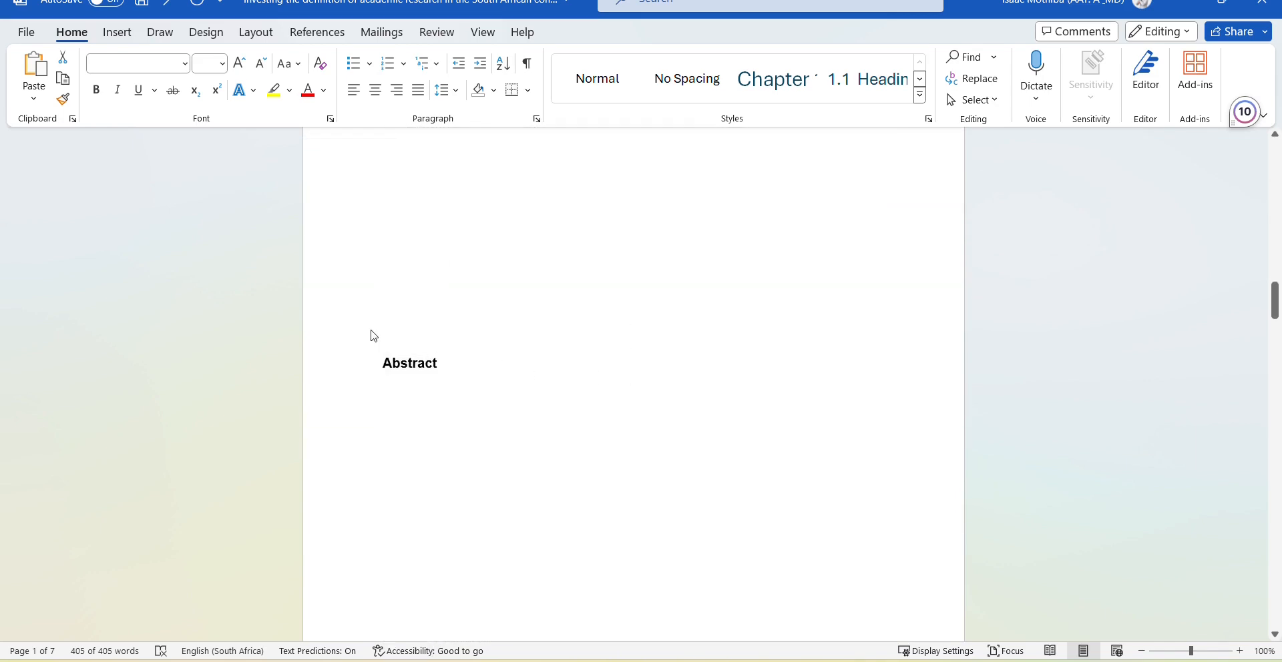
Delete the blank lines above the Abstract and Acknowledgement headings.
left_click(398, 341)
scroll(401, 341, "up", 3)
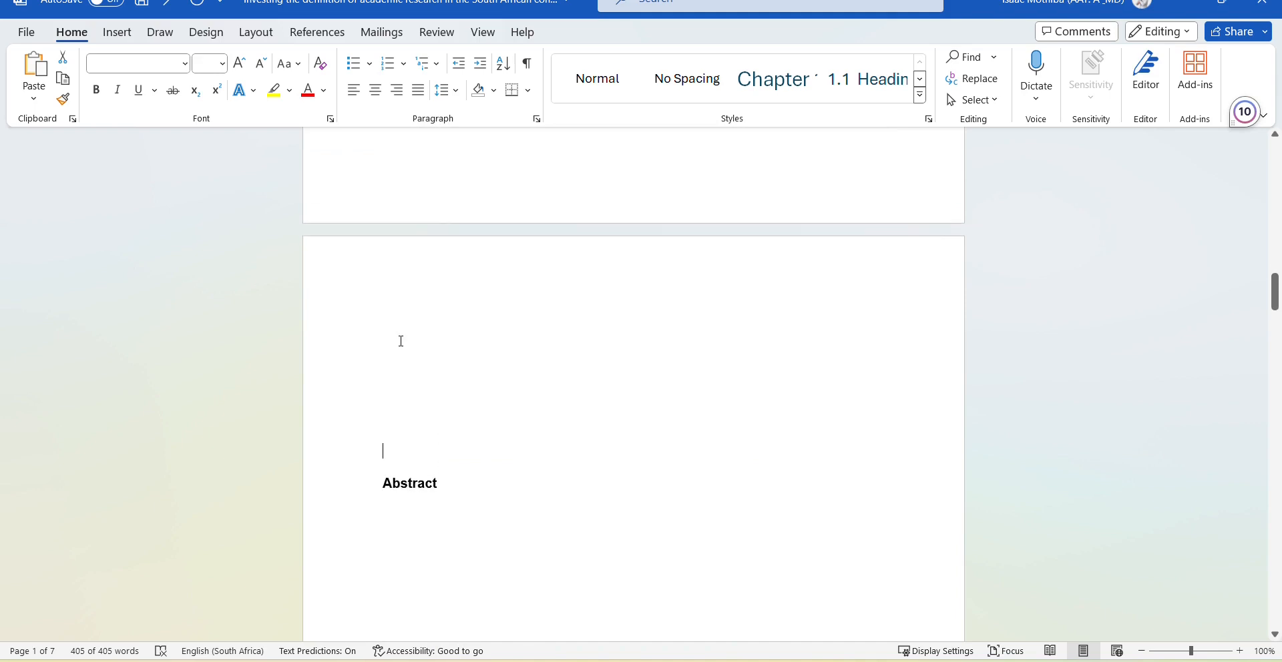
key("BackSpace")
key("BackSpace")
key("BackSpace")
key("BackSpace")
key("BackSpace")
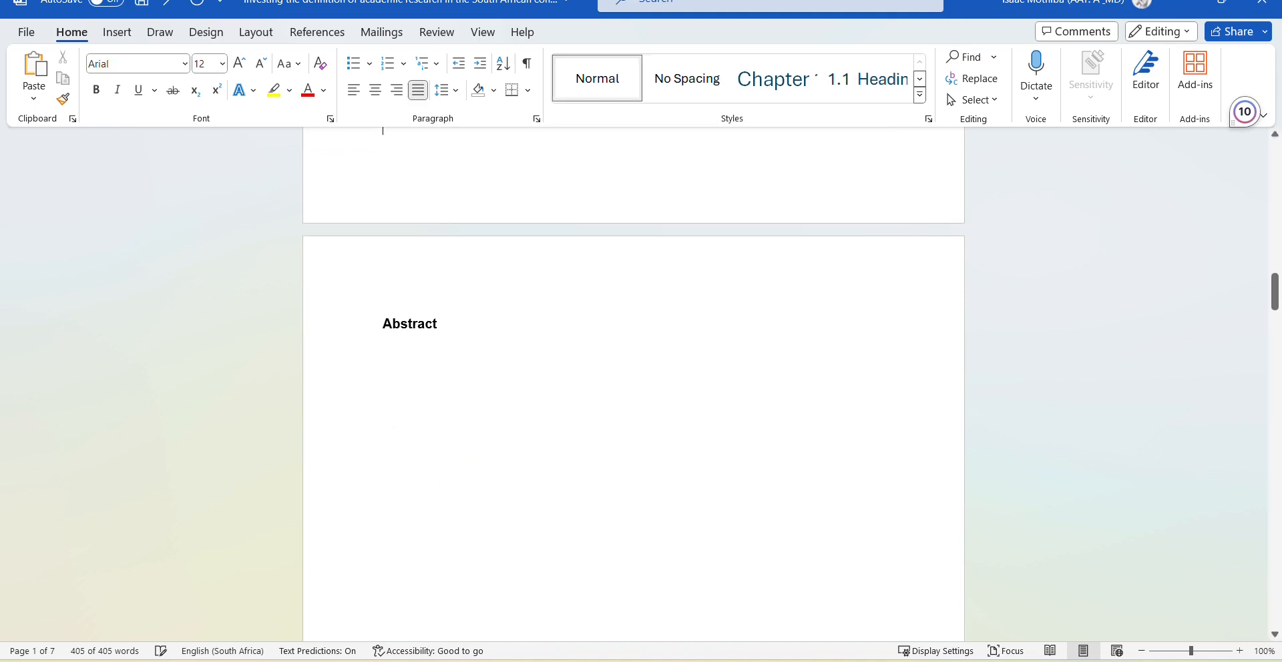
scroll(471, 375, "down", 1)
scroll(470, 375, "down", 15)
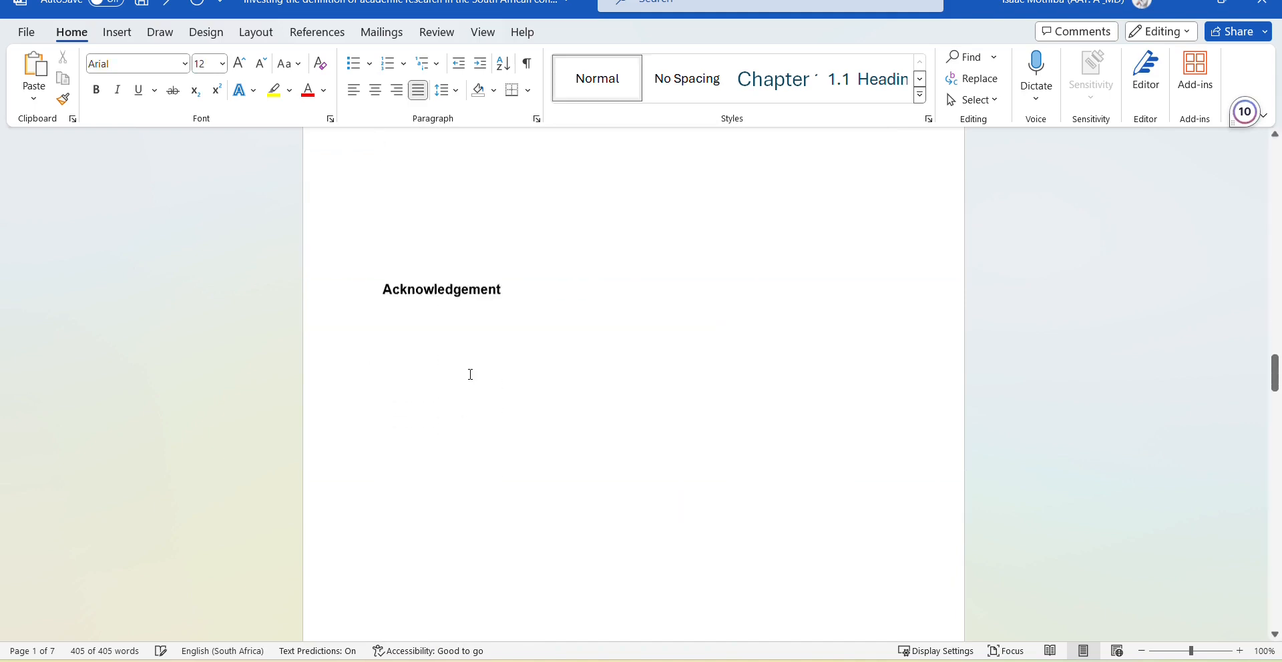
scroll(471, 376, "up", 3)
left_click(422, 377)
key("BackSpace")
key("BackSpace")
key("BackSpace")
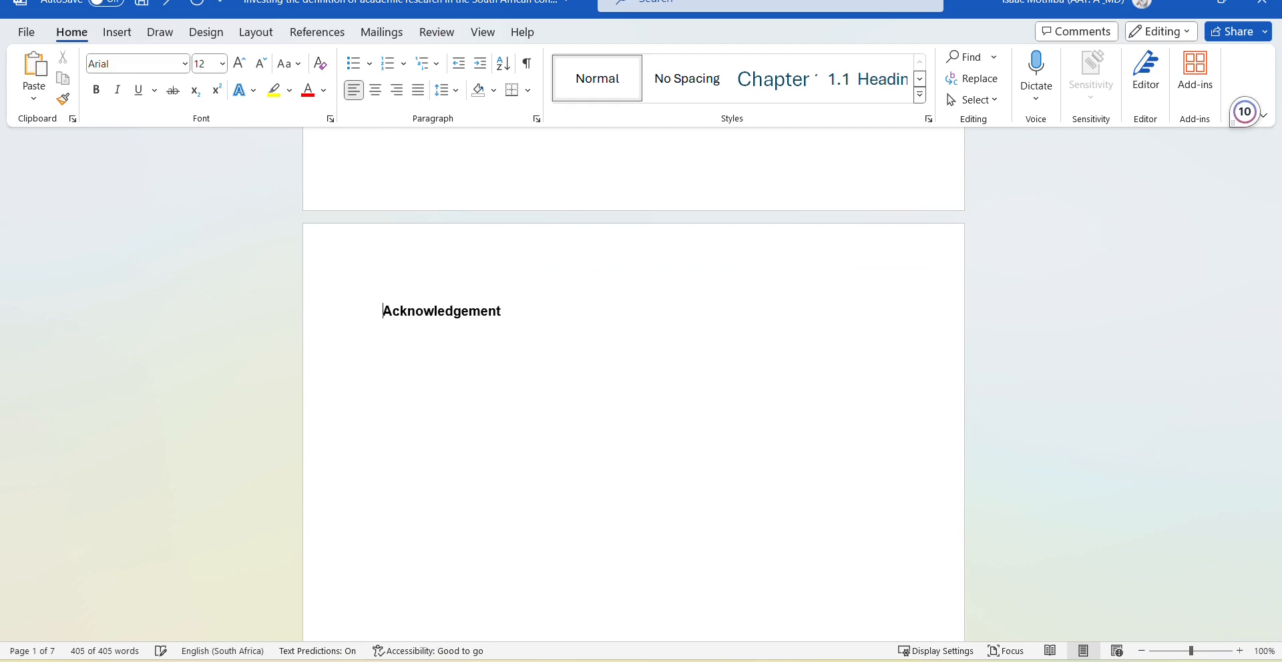
scroll(432, 373, "down", 8)
scroll(433, 372, "down", 8)
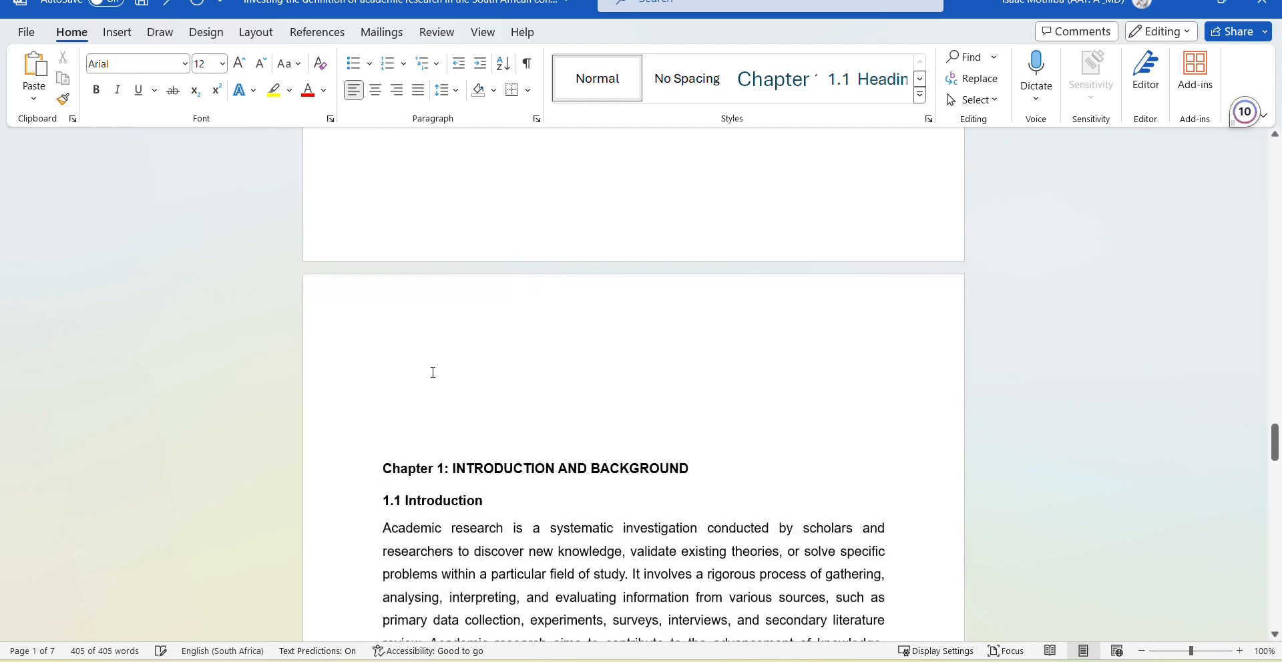
Delete the blank lines above the Chapter 1 and Chapter 2 headings.
left_click(410, 234)
key("BackSpace")
key("BackSpace")
key("BackSpace")
key("BackSpace")
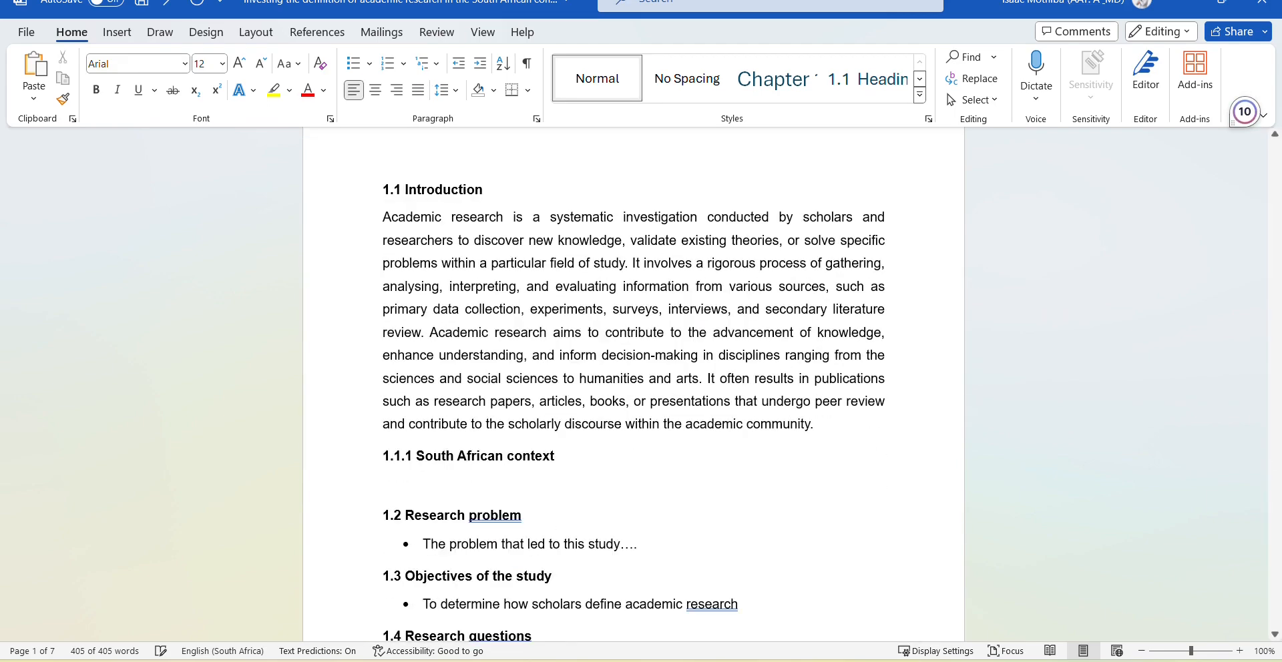
scroll(467, 301, "down", 15)
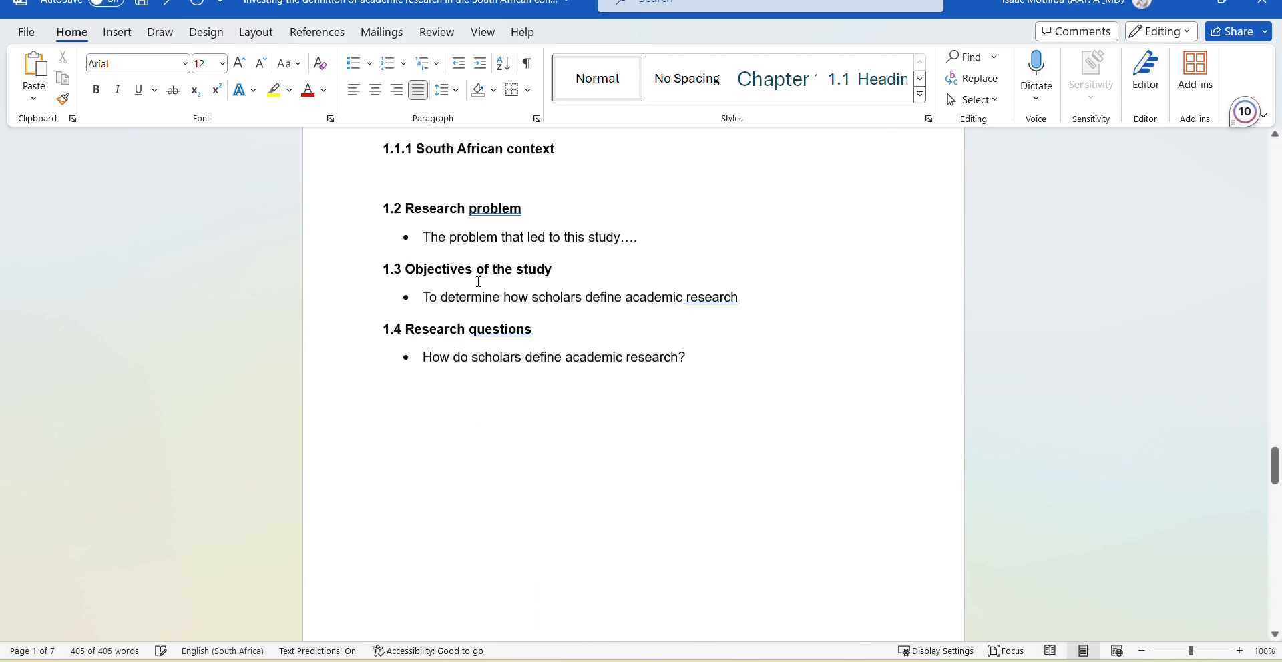
left_click(410, 330)
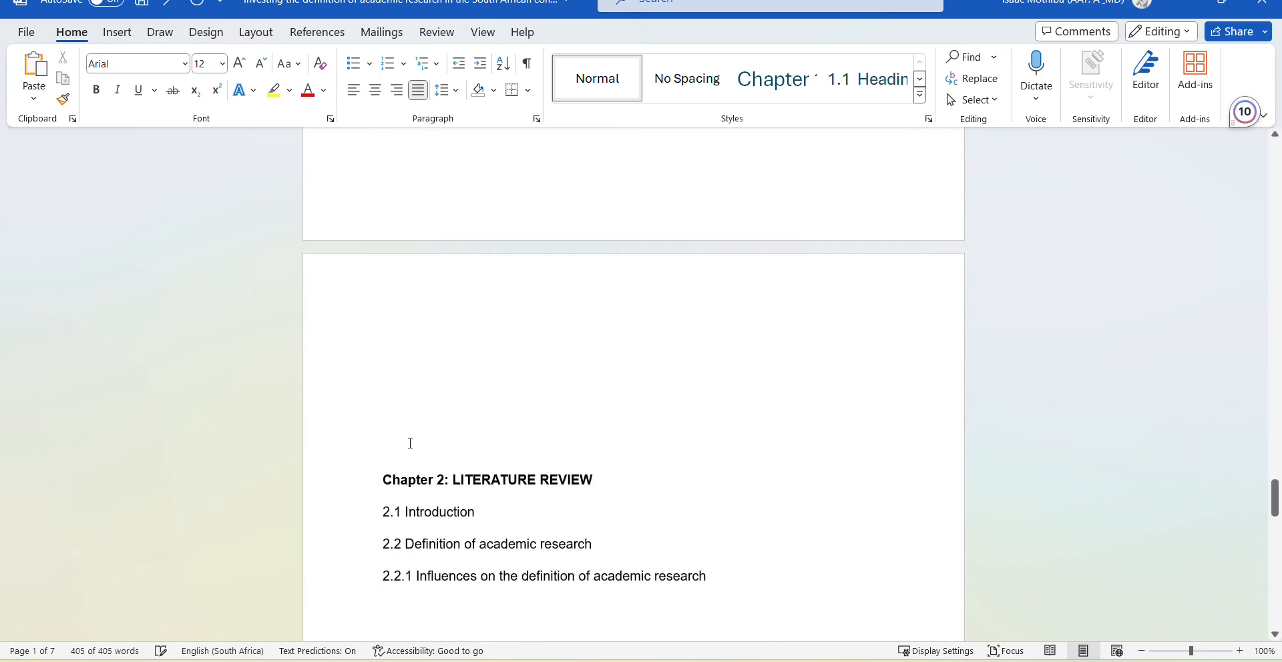
key("BackSpace")
key("BackSpace")
key("BackSpace")
key("BackSpace")
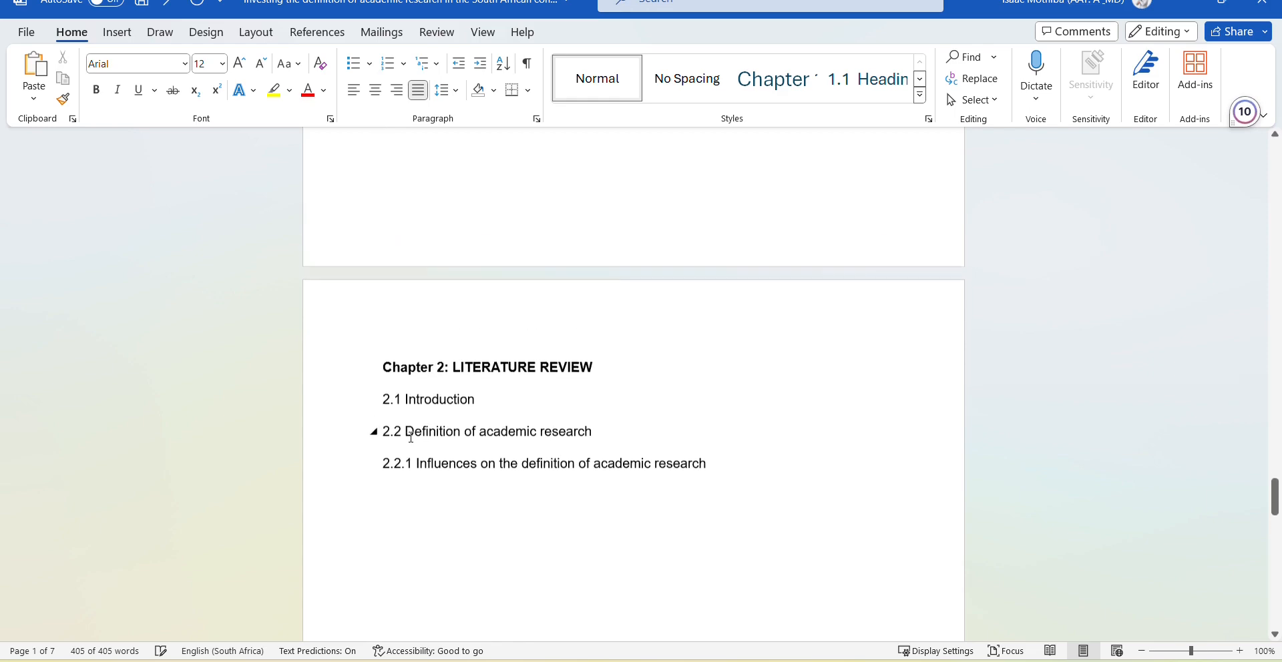
scroll(410, 437, "down", 12)
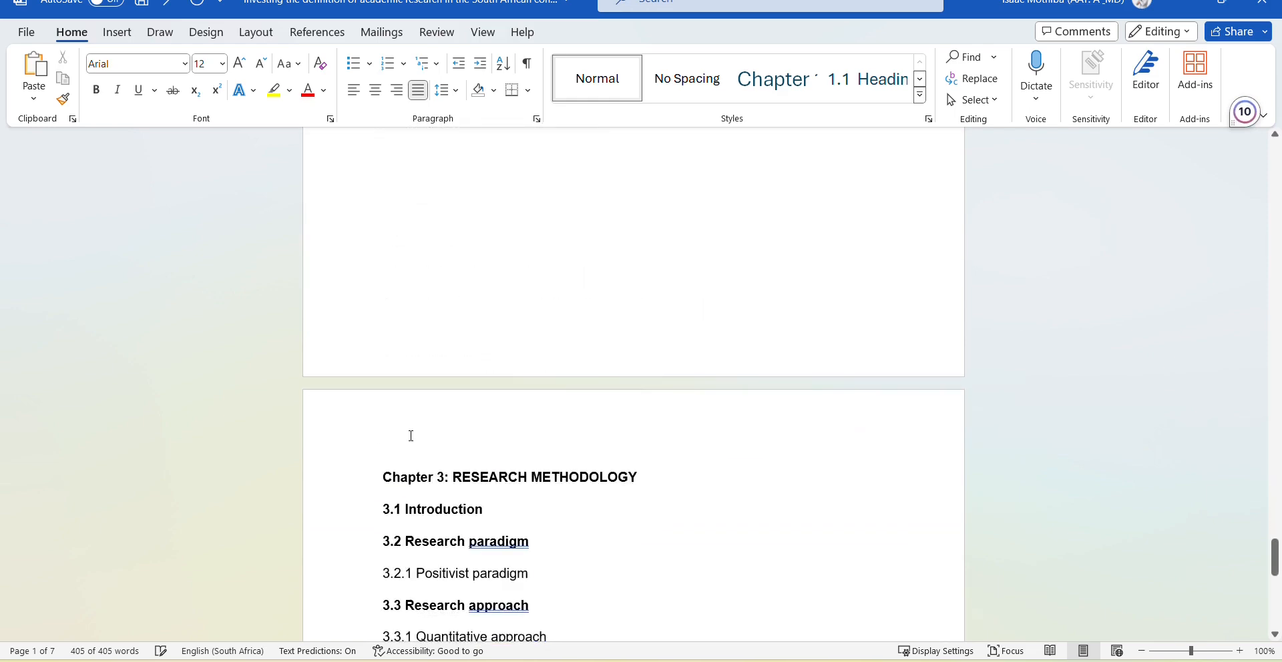
scroll(411, 436, "up", 20)
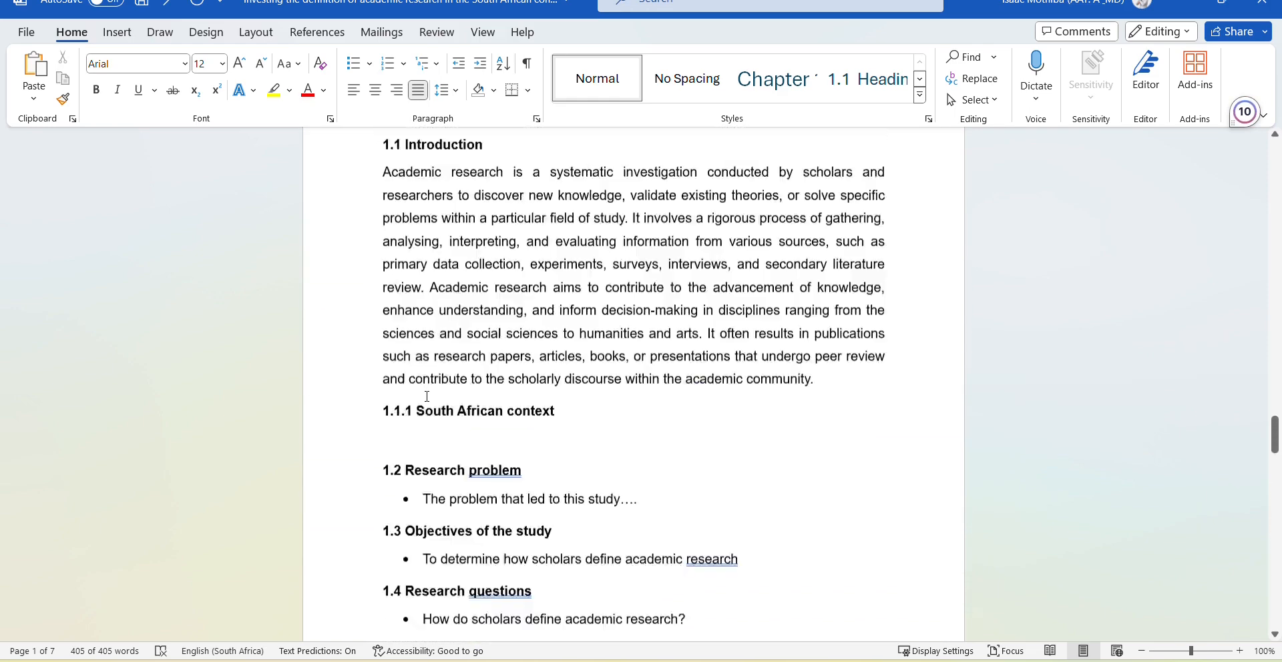
scroll(427, 396, "up", 20)
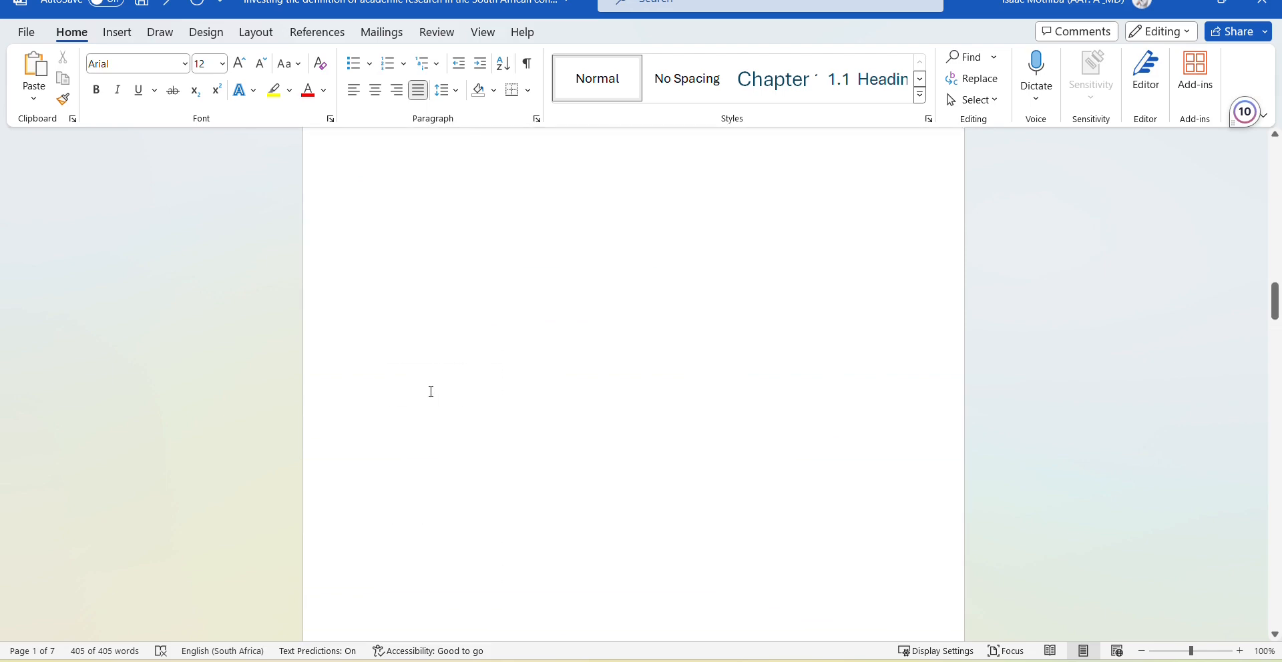
scroll(432, 392, "up", 20)
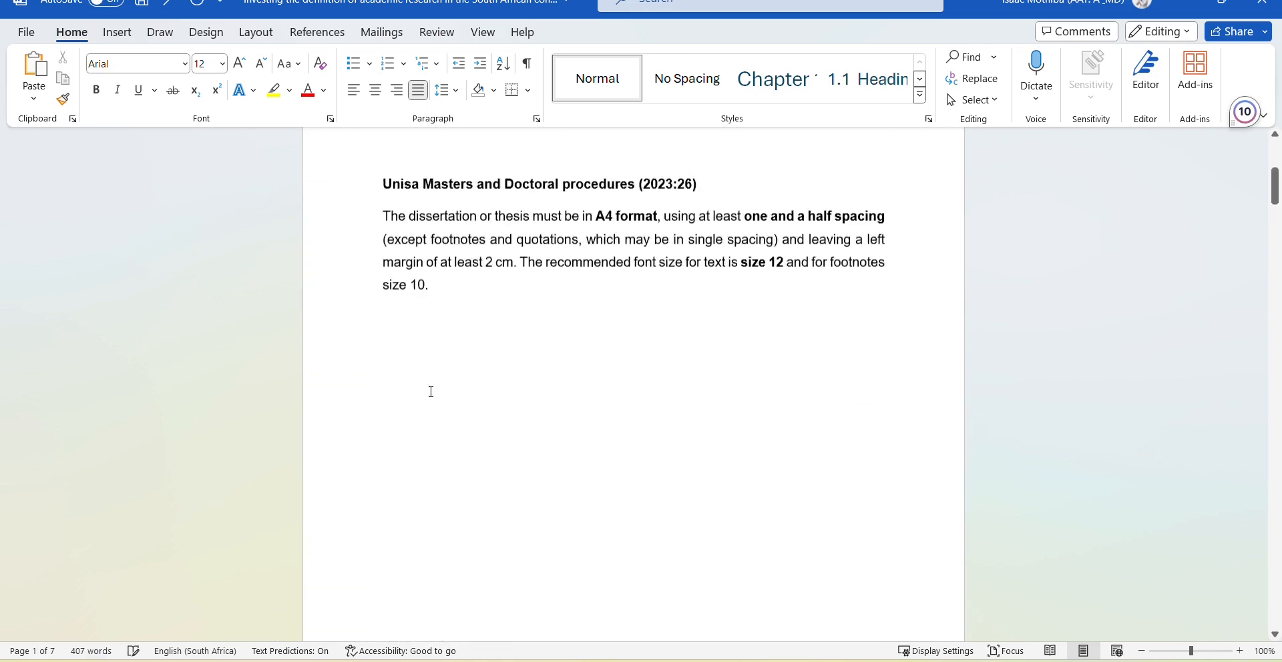
scroll(430, 392, "up", 6)
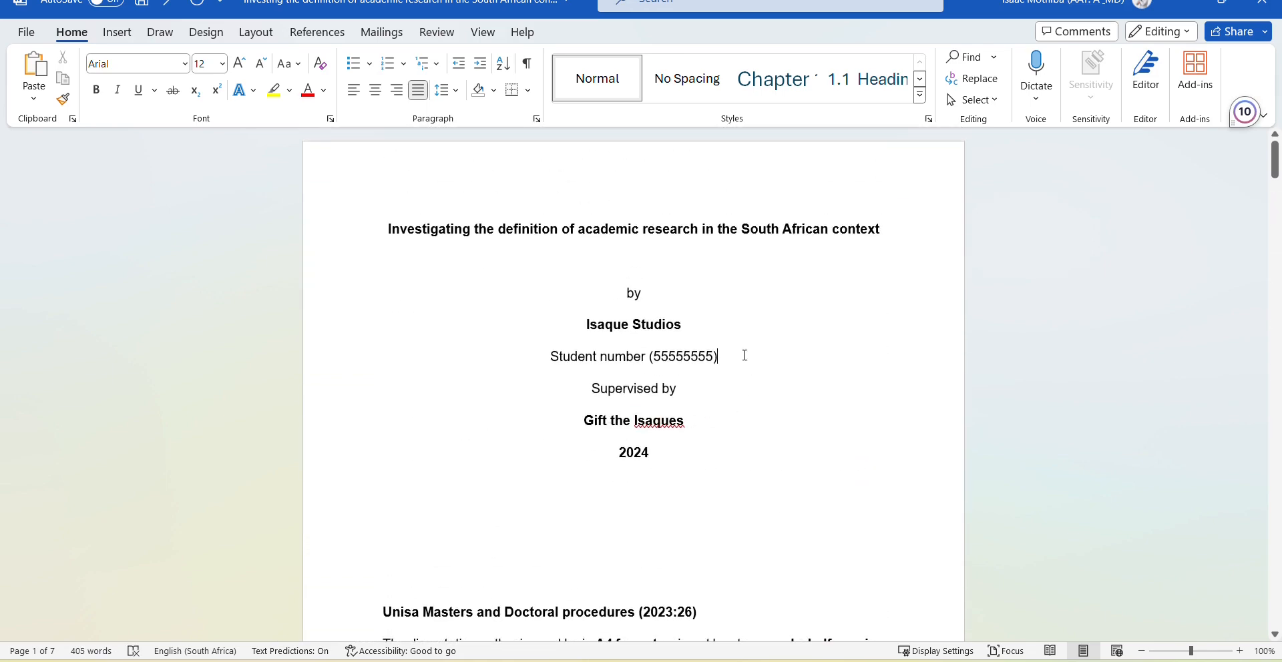
Add blank lines after the author's name, student number and Supervised by lines on the title page.
left_click(723, 329)
key("Return")
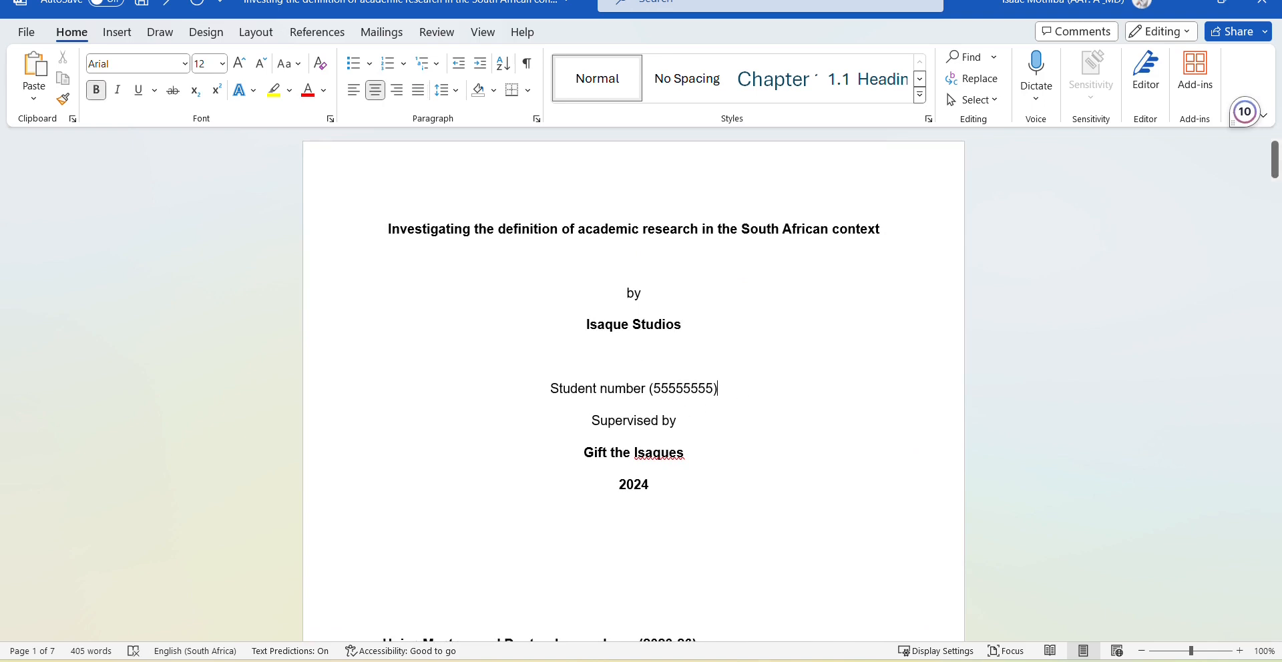
left_click(741, 390)
key("Return")
key("Return")
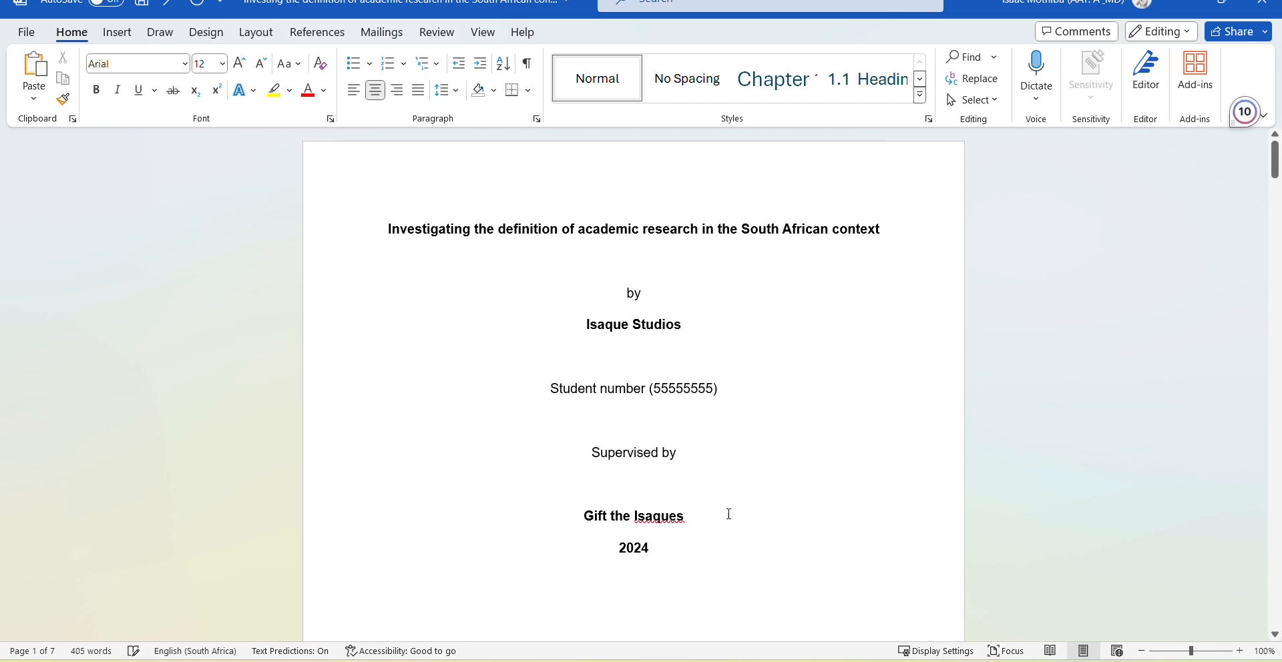
key("Return")
Delete the empty lines above the TABLE OF CONTENTS heading.
scroll(730, 524, "down", 3)
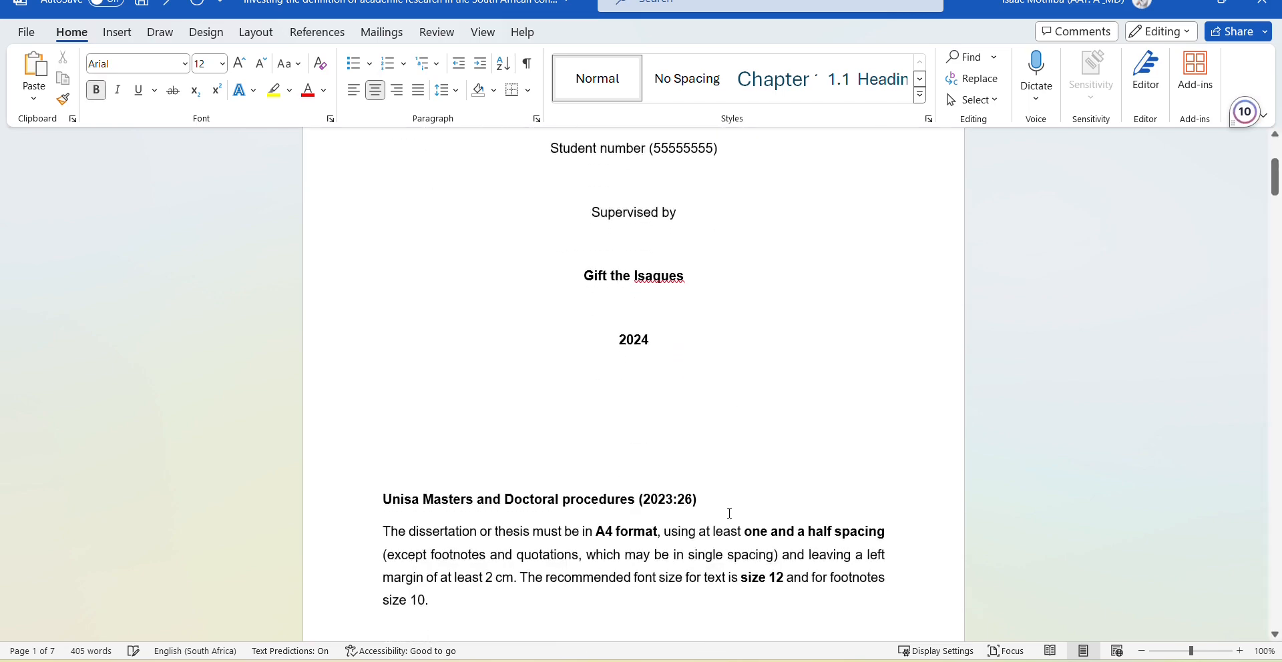
scroll(647, 389, "down", 6)
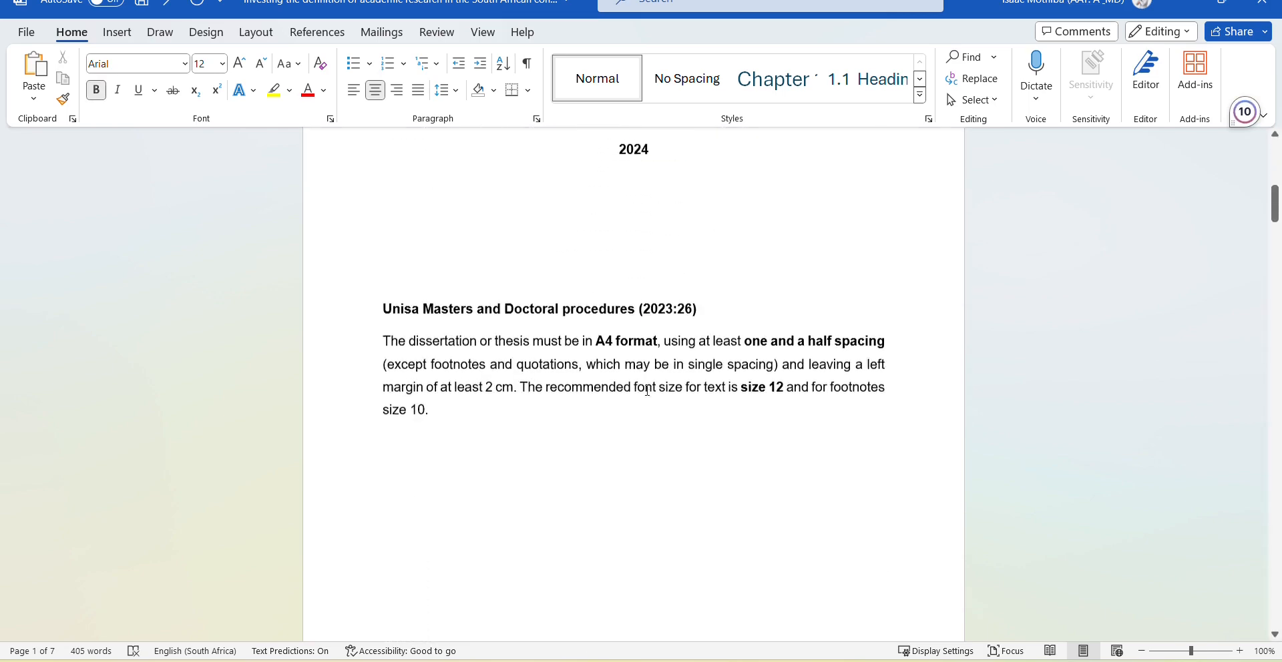
scroll(647, 391, "down", 2)
left_click(583, 444)
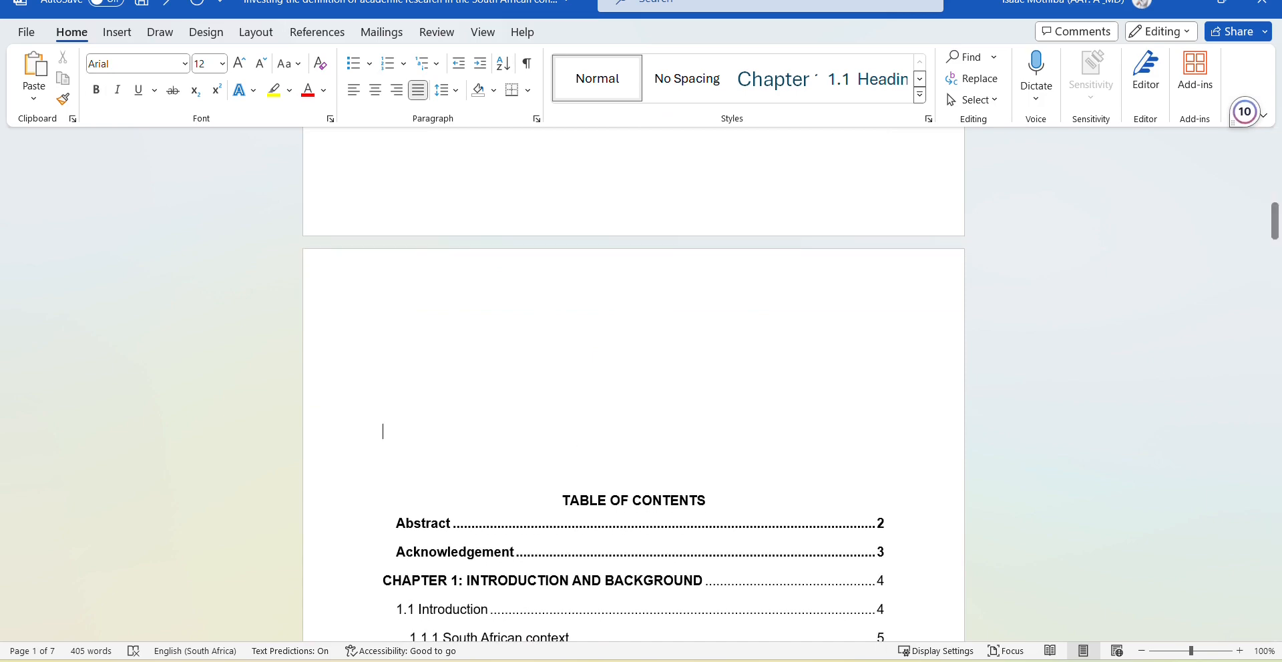
key("BackSpace")
key("BackSpace")
key("BackSpace")
key("BackSpace")
key("BackSpace")
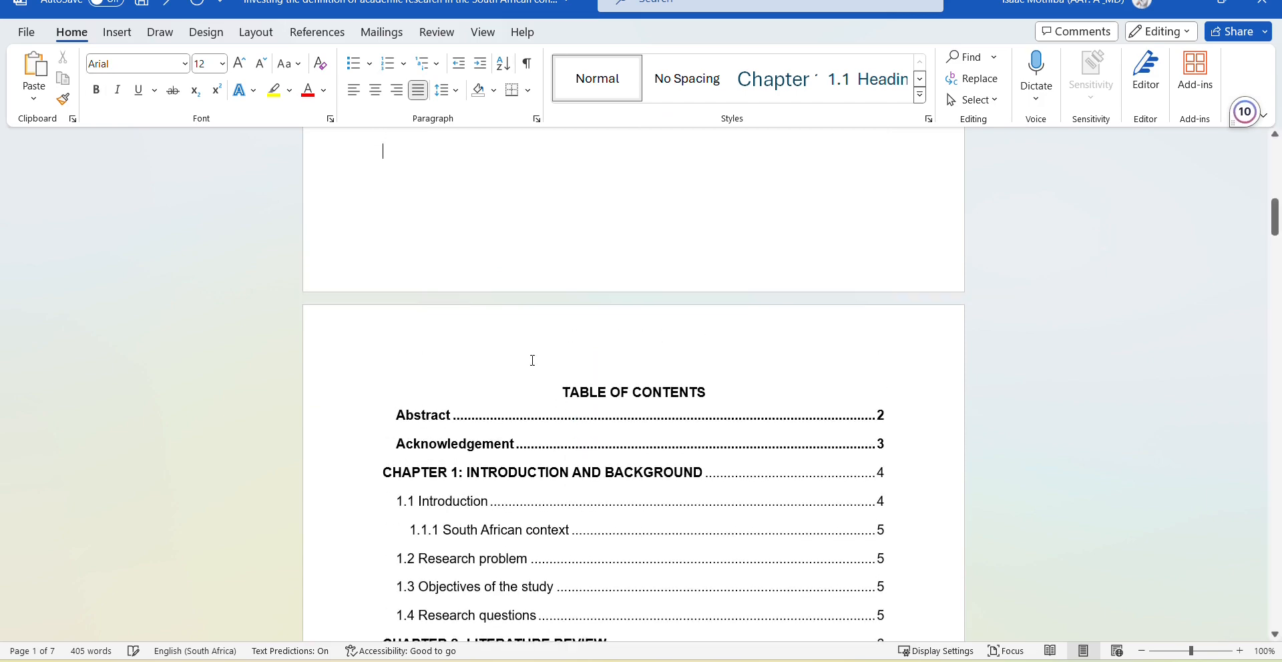
scroll(578, 324, "up", 10)
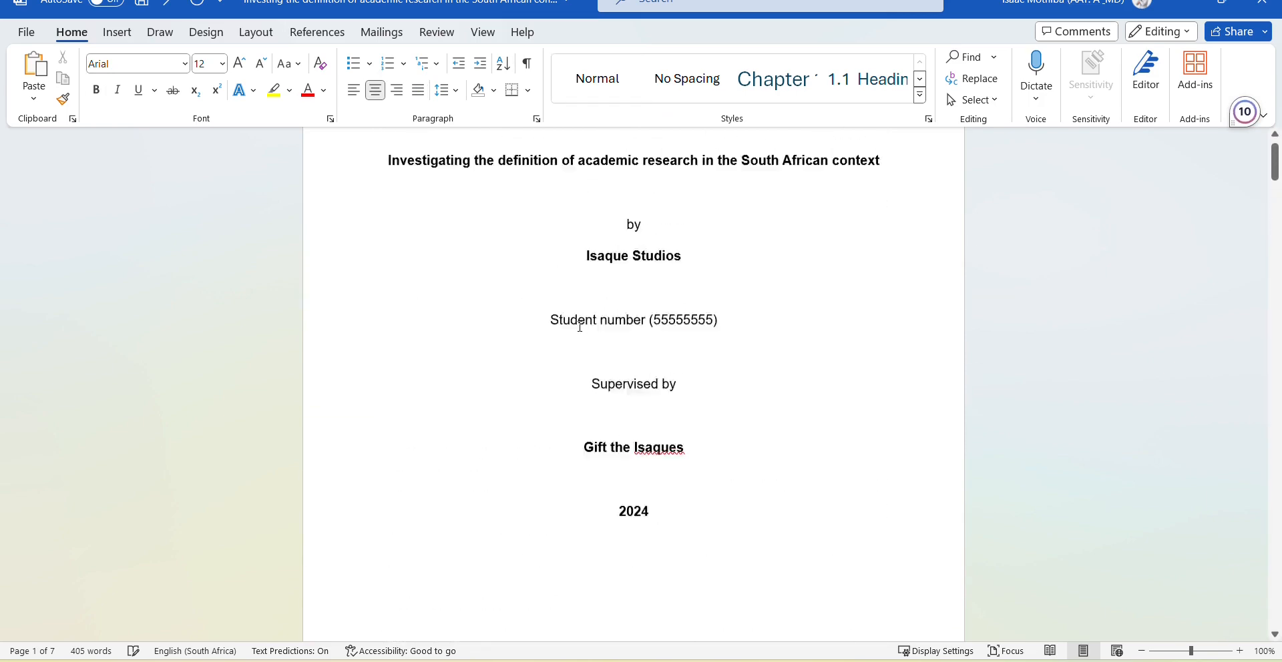
left_click(581, 326)
scroll(580, 327, "down", 6)
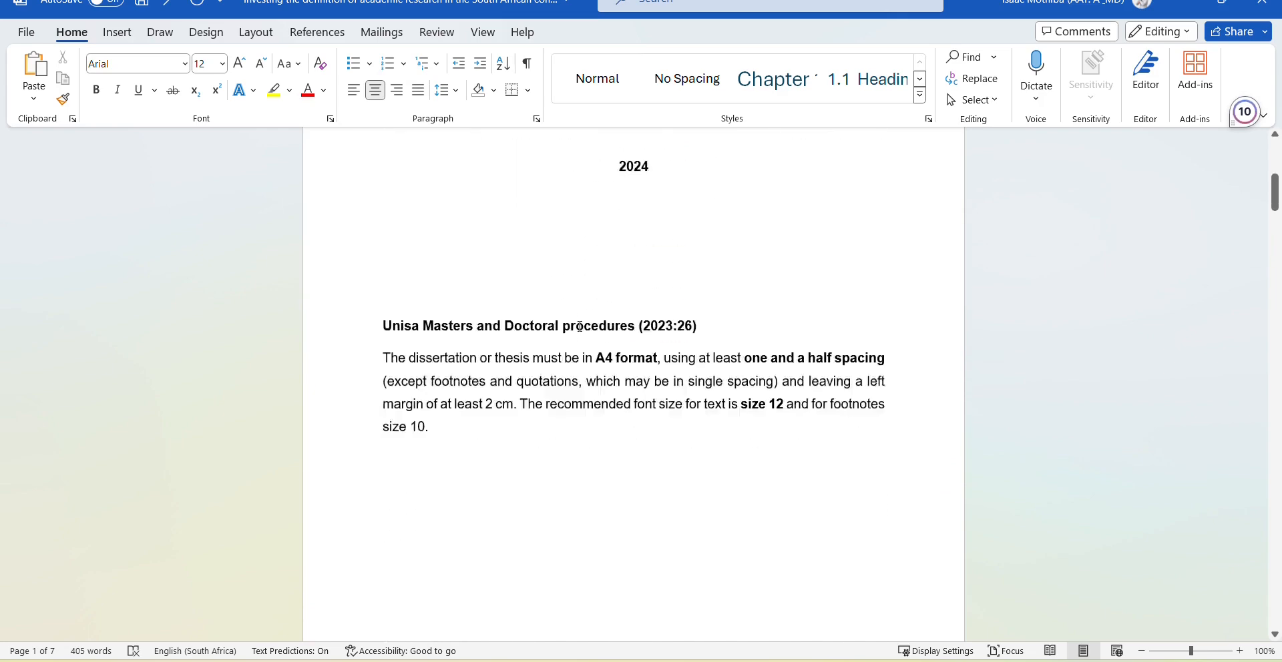
scroll(582, 315, "down", 4)
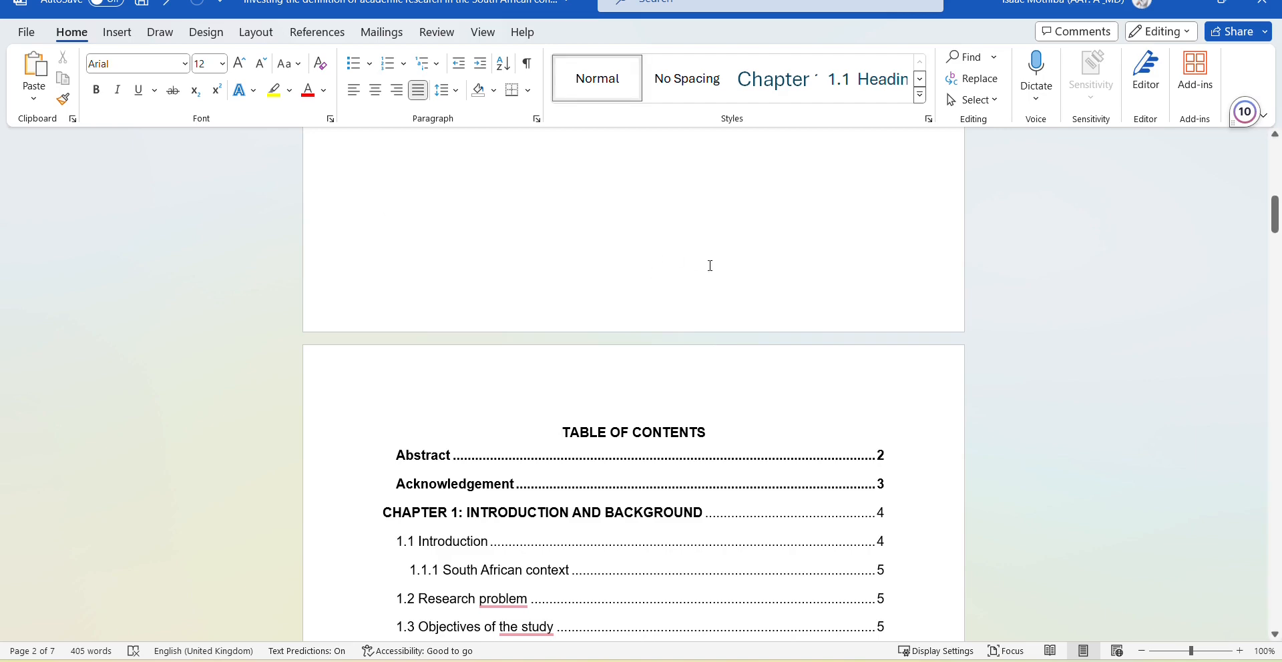
scroll(710, 266, "up", 4)
scroll(710, 265, "down", 2)
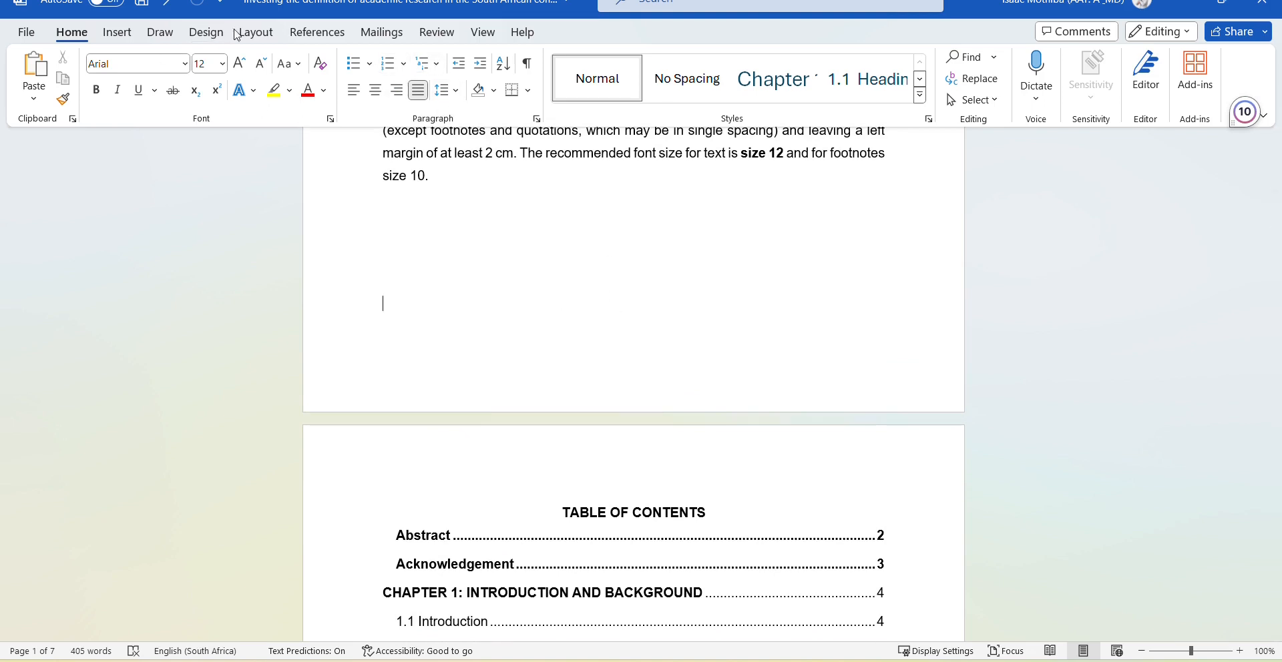
Insert a Next Page section break before the table of contents.
left_click(256, 34)
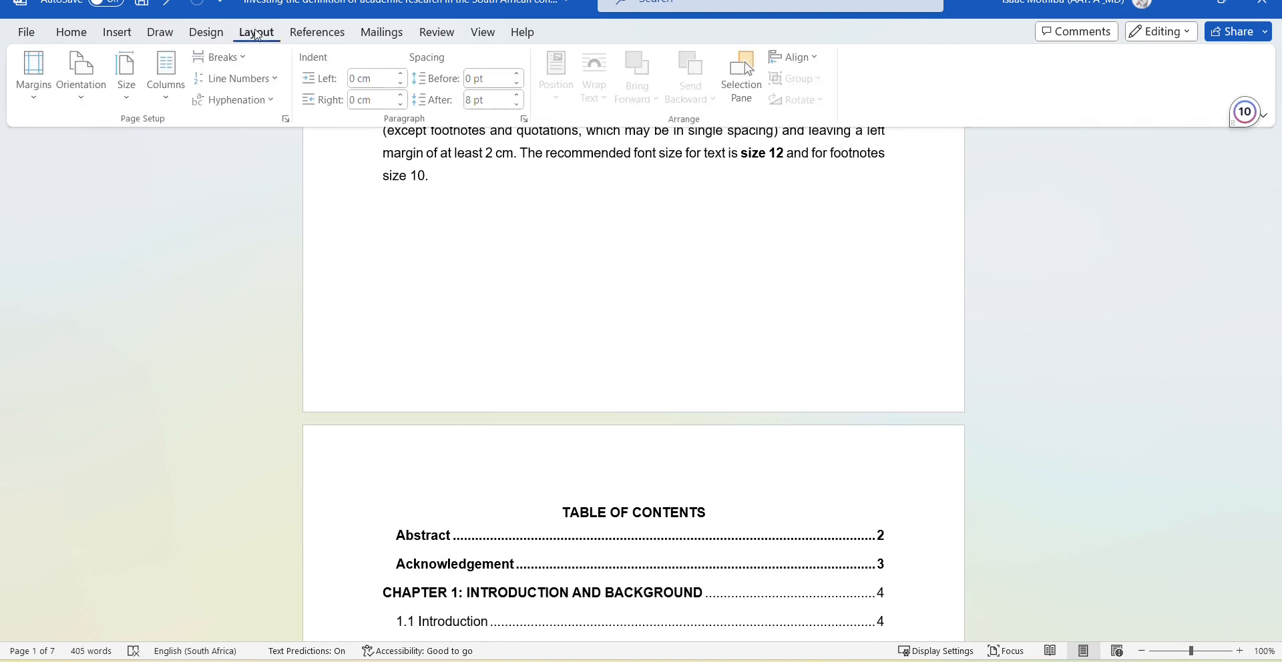
left_click(247, 65)
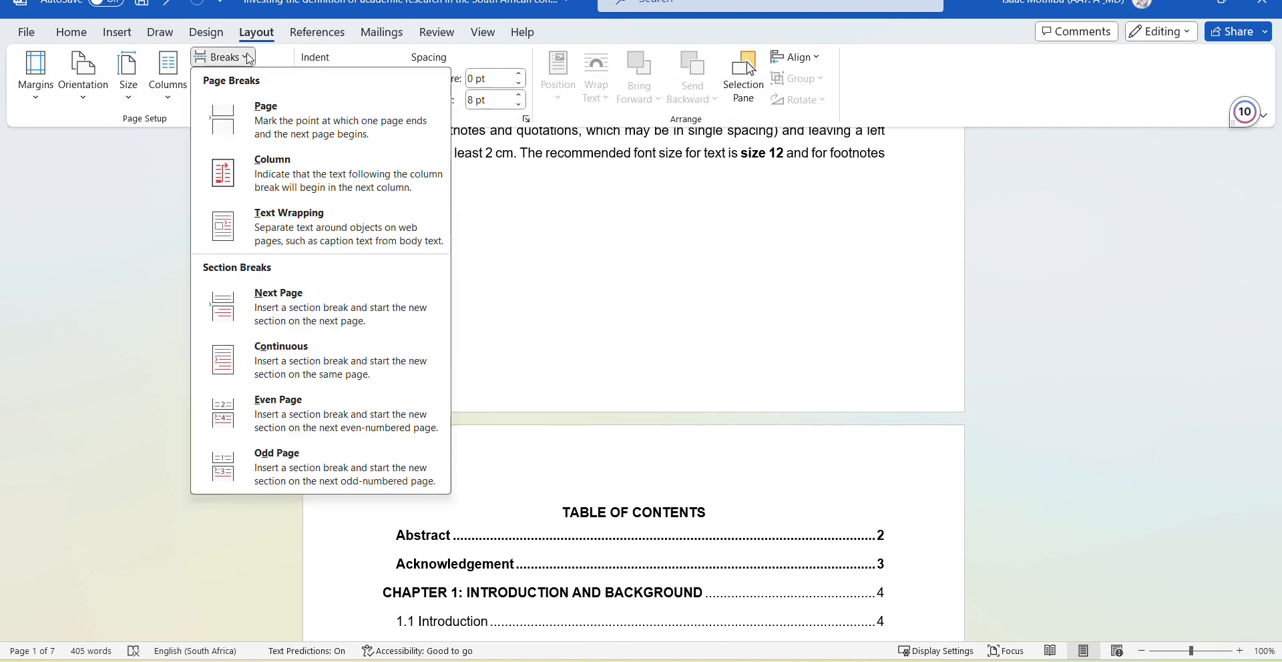
left_click(337, 319)
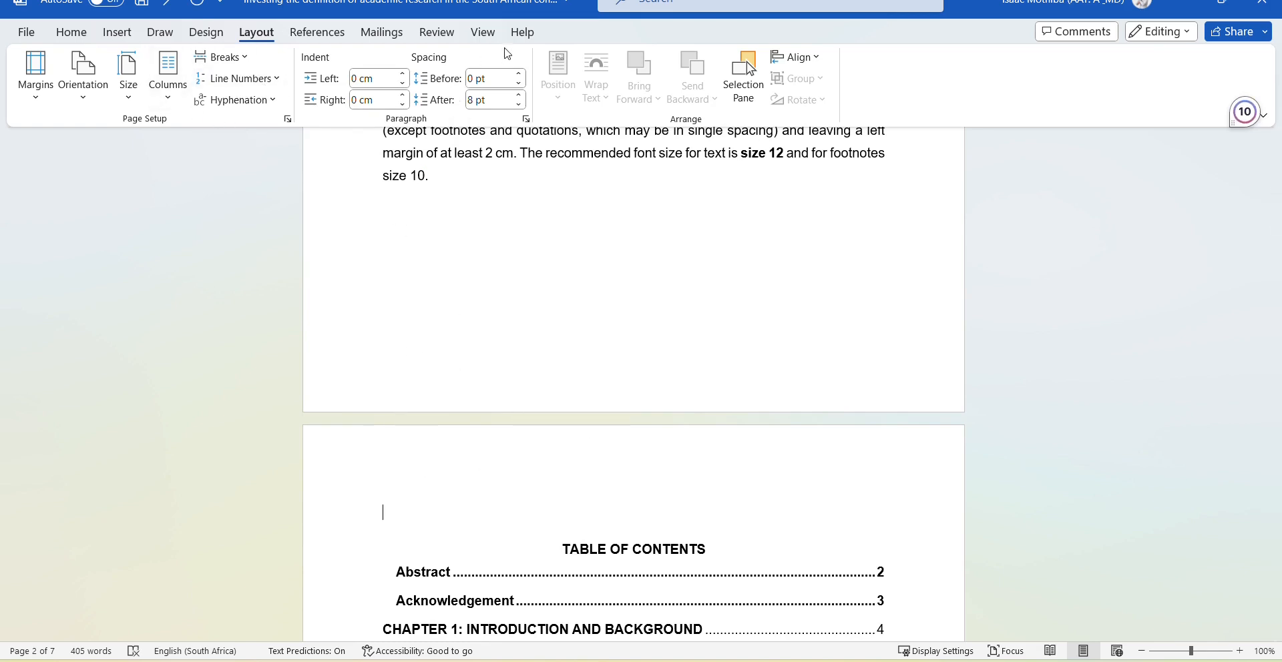
Insert Plain Number 3 page numbers at the bottom right of the pages.
left_click(125, 36)
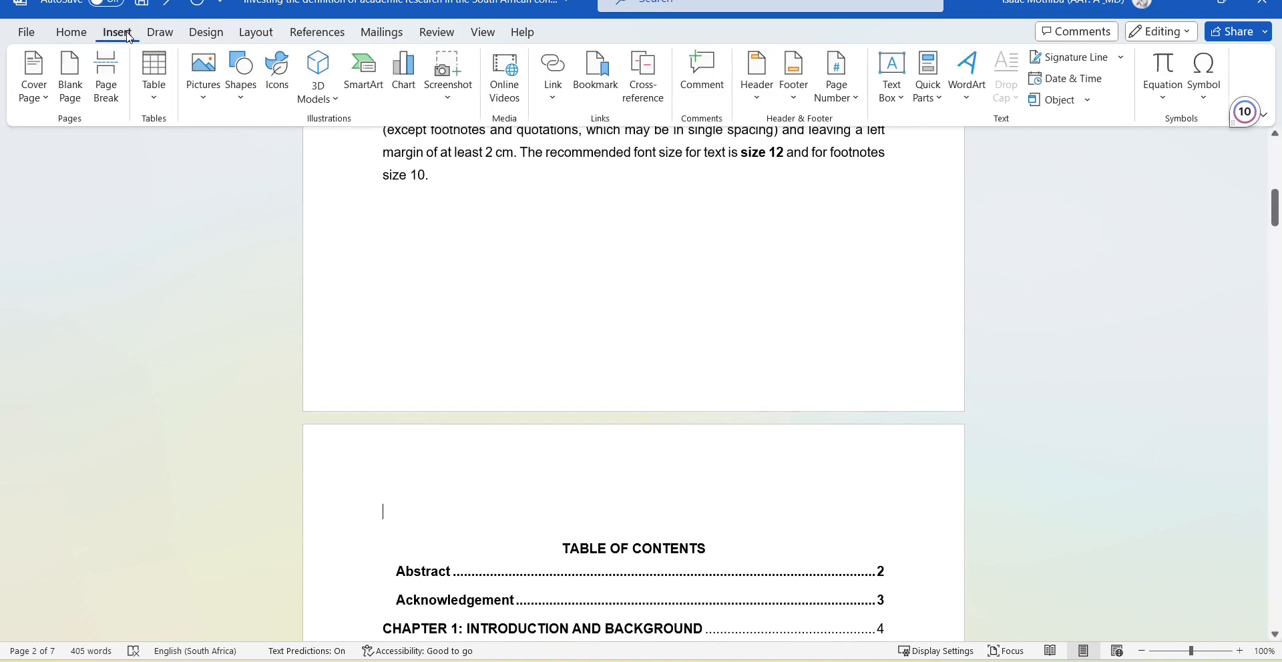
left_click(853, 100)
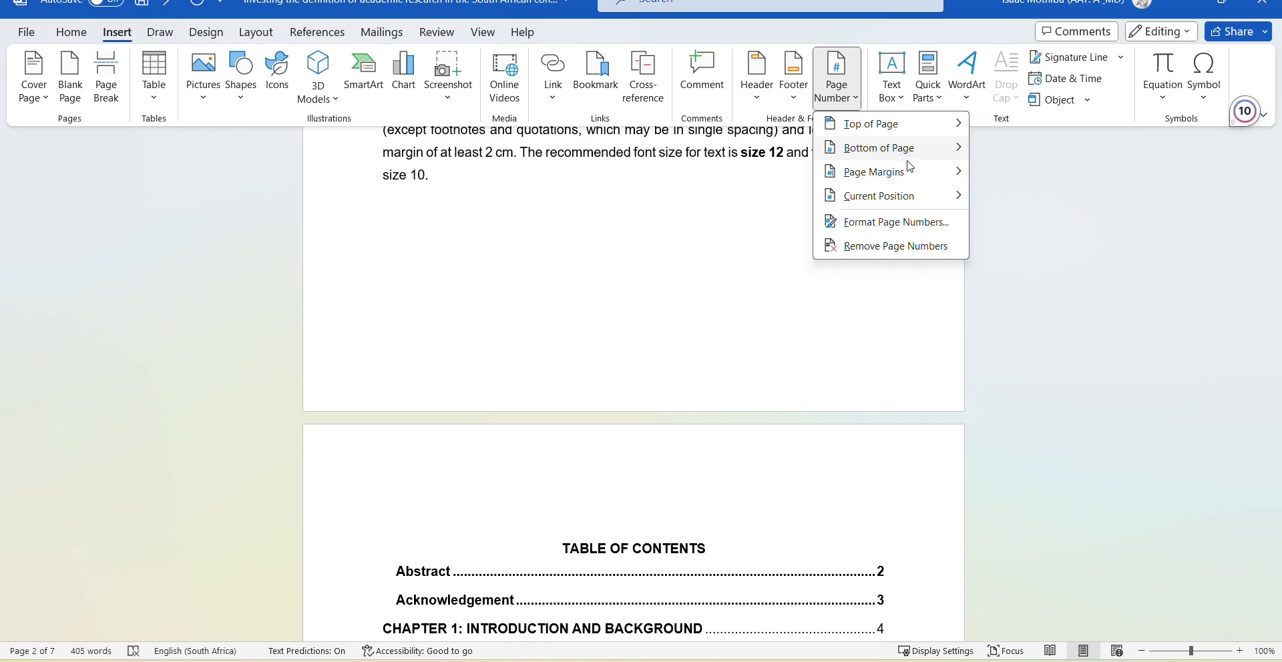
mouse_move(910, 165)
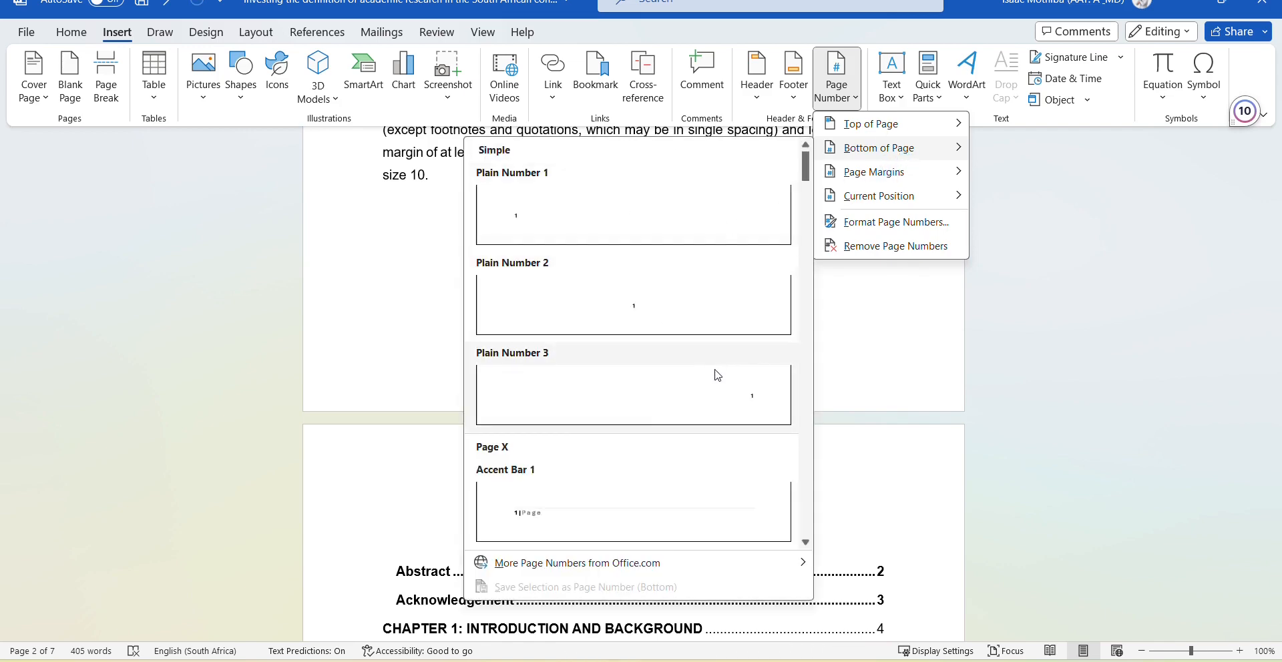
left_click(731, 394)
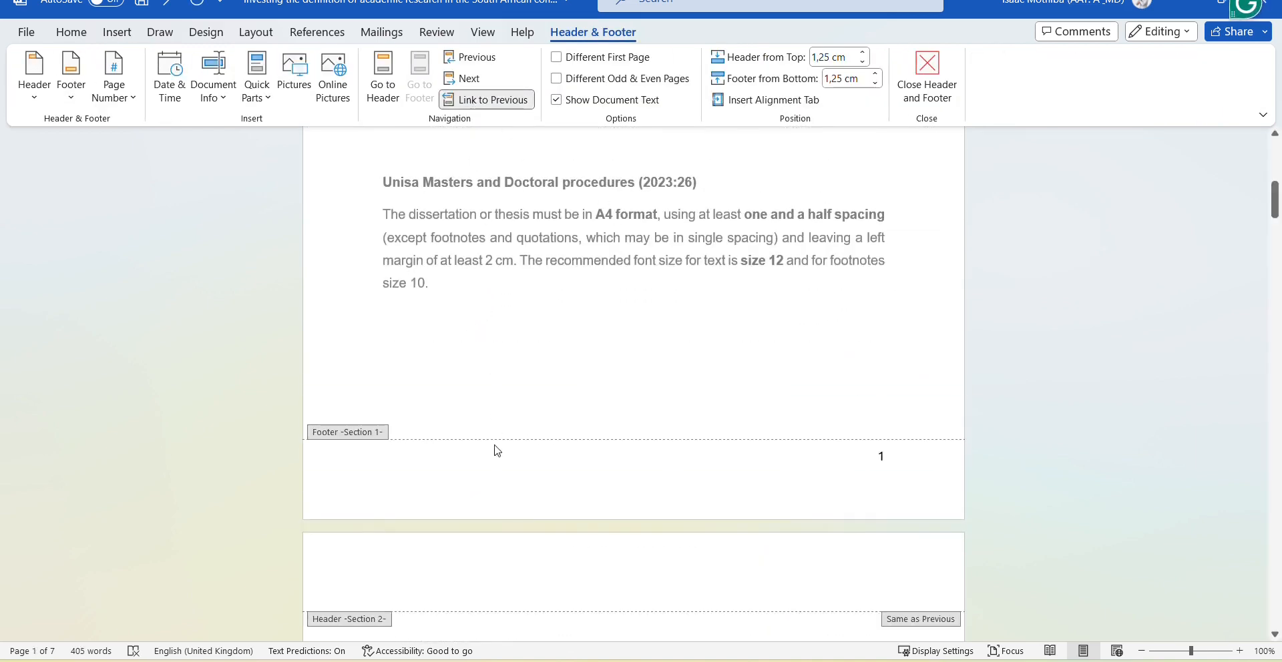
Turn off Link to Previous on the second section's footer, then delete the '1' from the first page's footer.
left_click(476, 104)
left_click(485, 104)
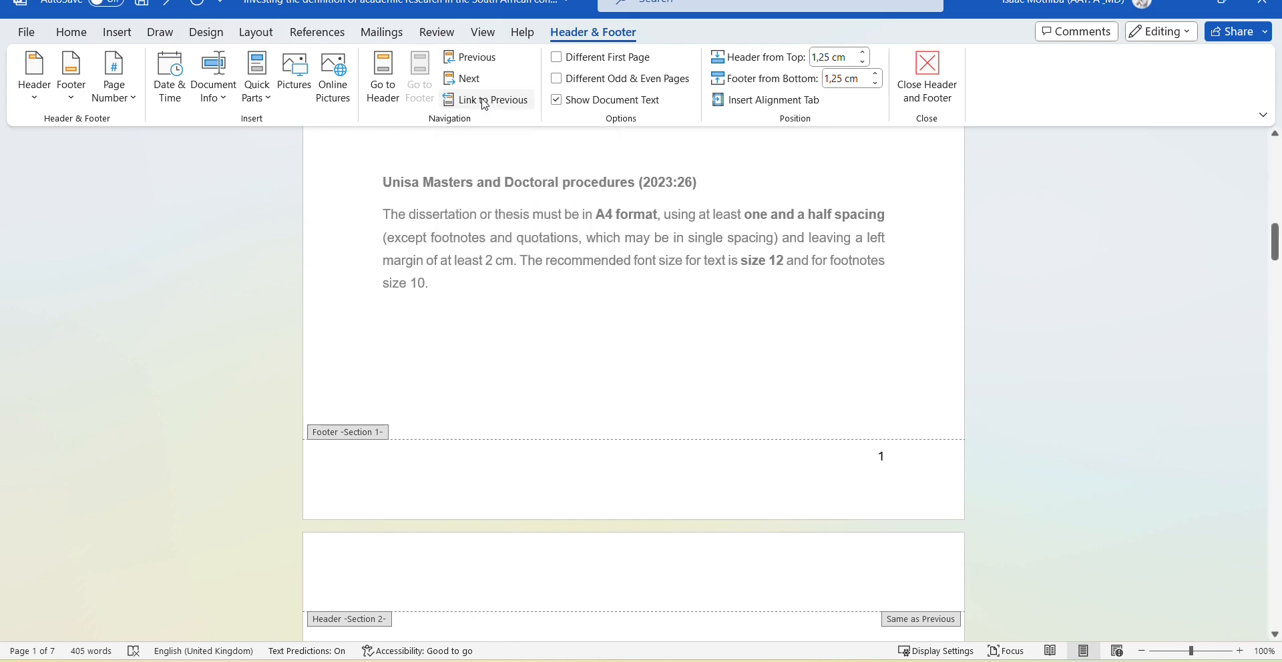
scroll(808, 329, "up", 6)
scroll(807, 329, "up", 4)
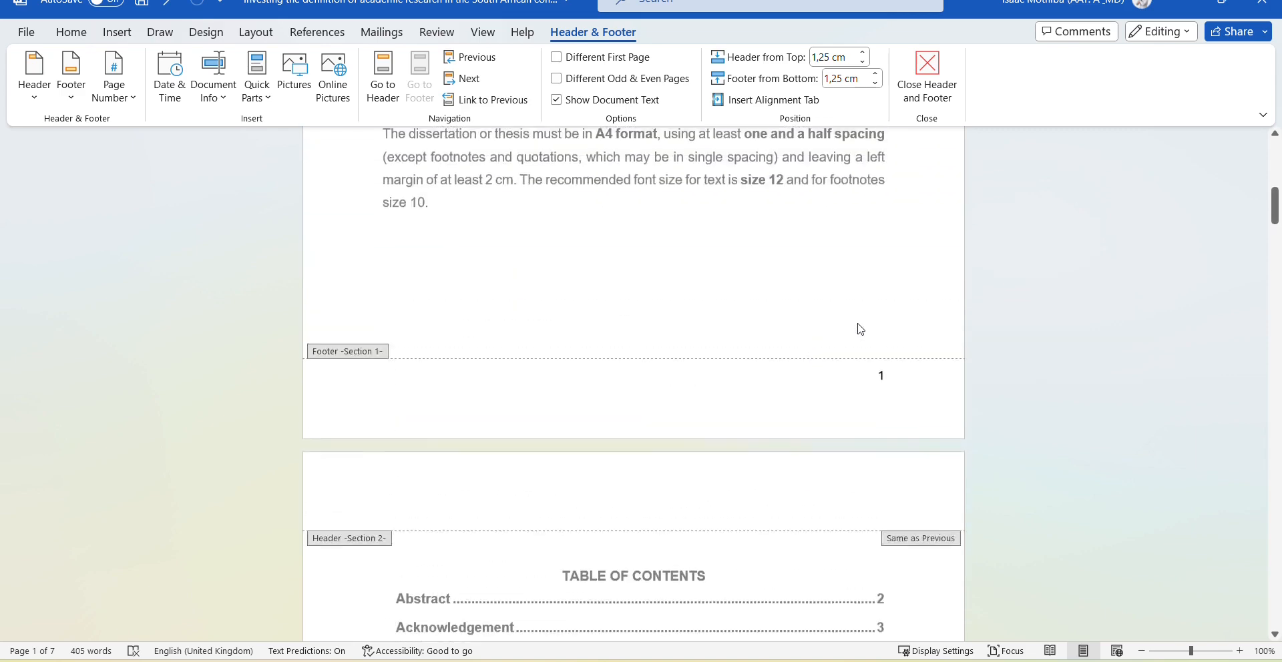
left_click(899, 380)
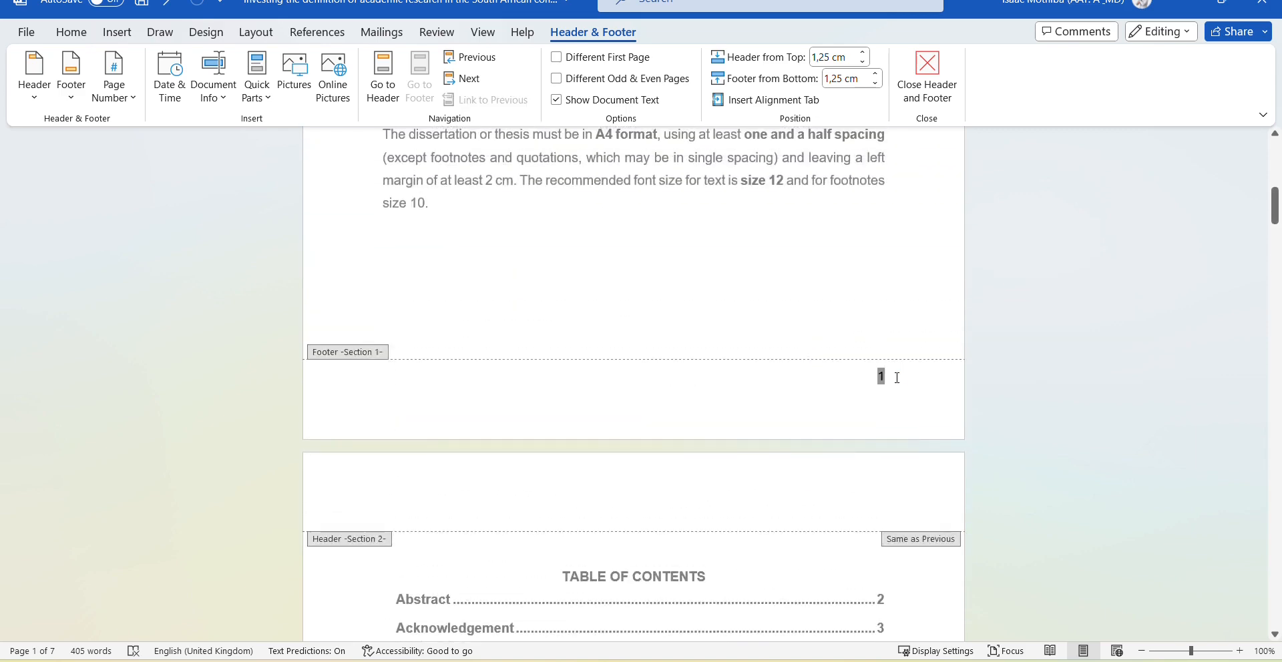
key("BackSpace")
key("Escape")
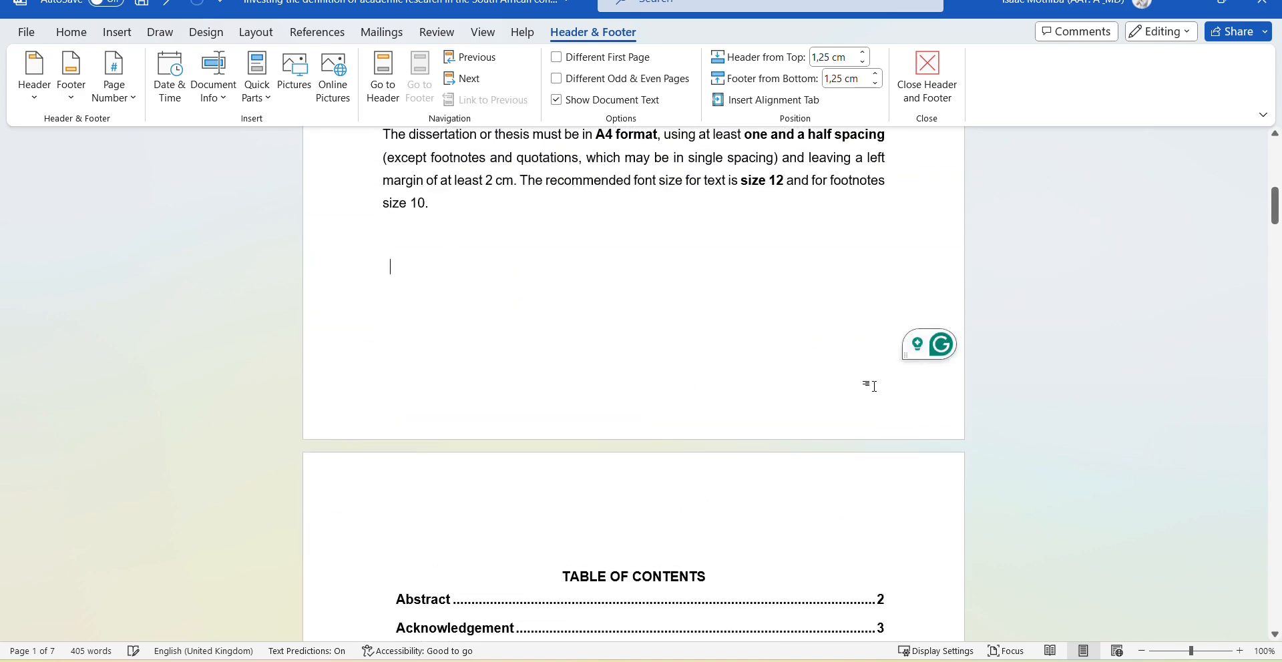
scroll(870, 386, "down", 15)
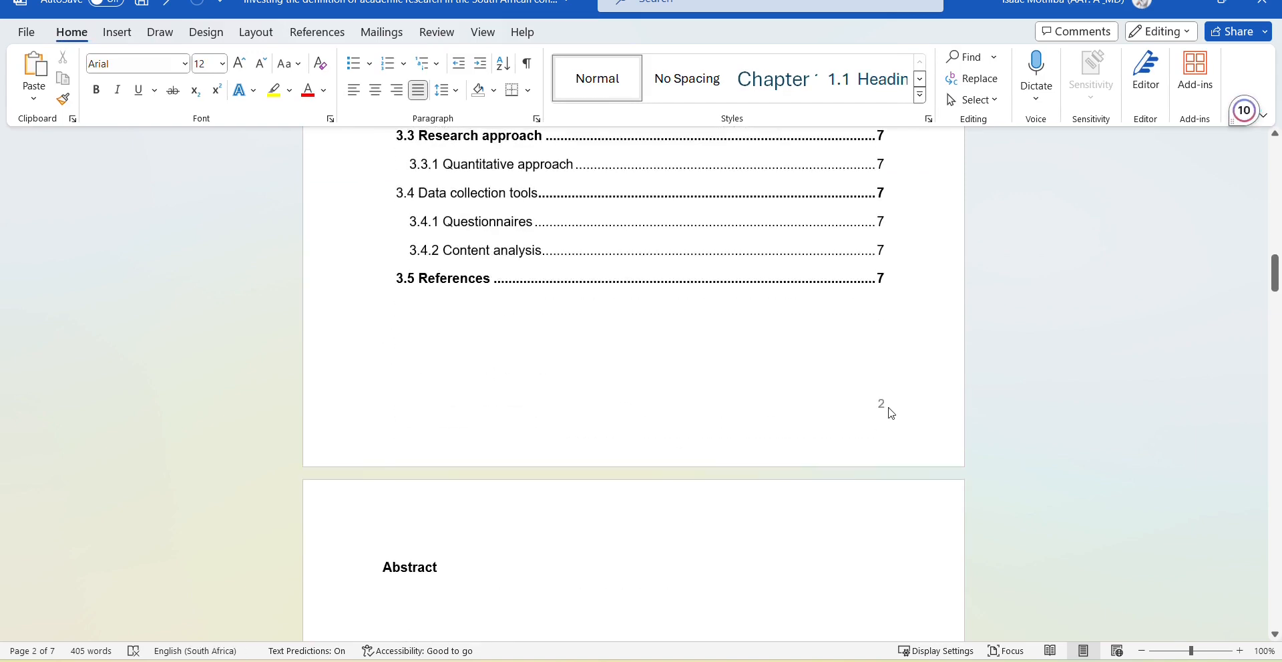
Format the Table of Contents footer numbers as i, ii, iii, restarting so the page shows i.
scroll(853, 405, "up", 4)
scroll(853, 404, "down", 2)
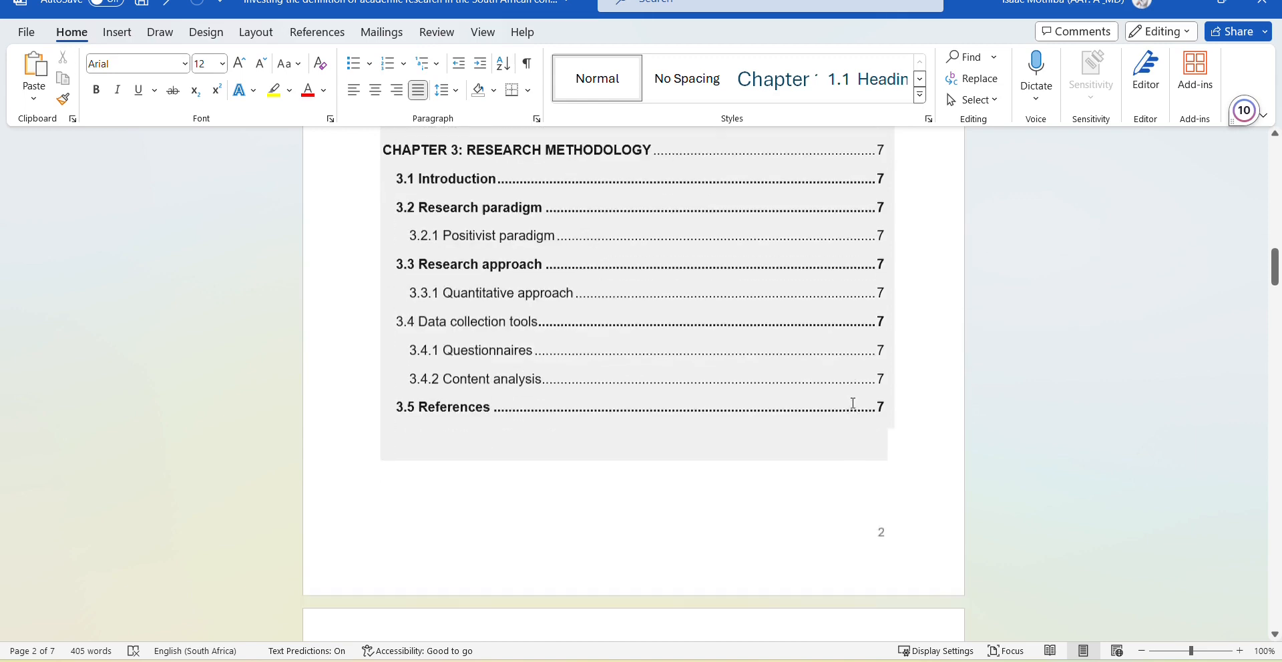
scroll(873, 481, "down", 1)
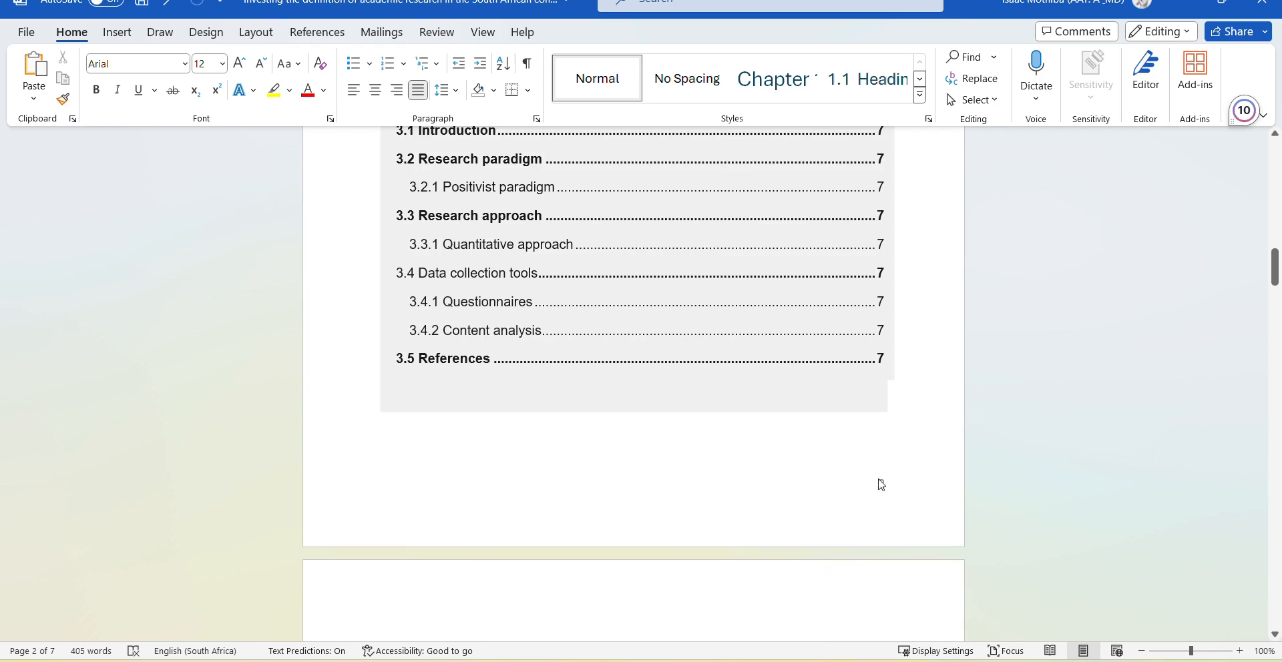
double_click(879, 487)
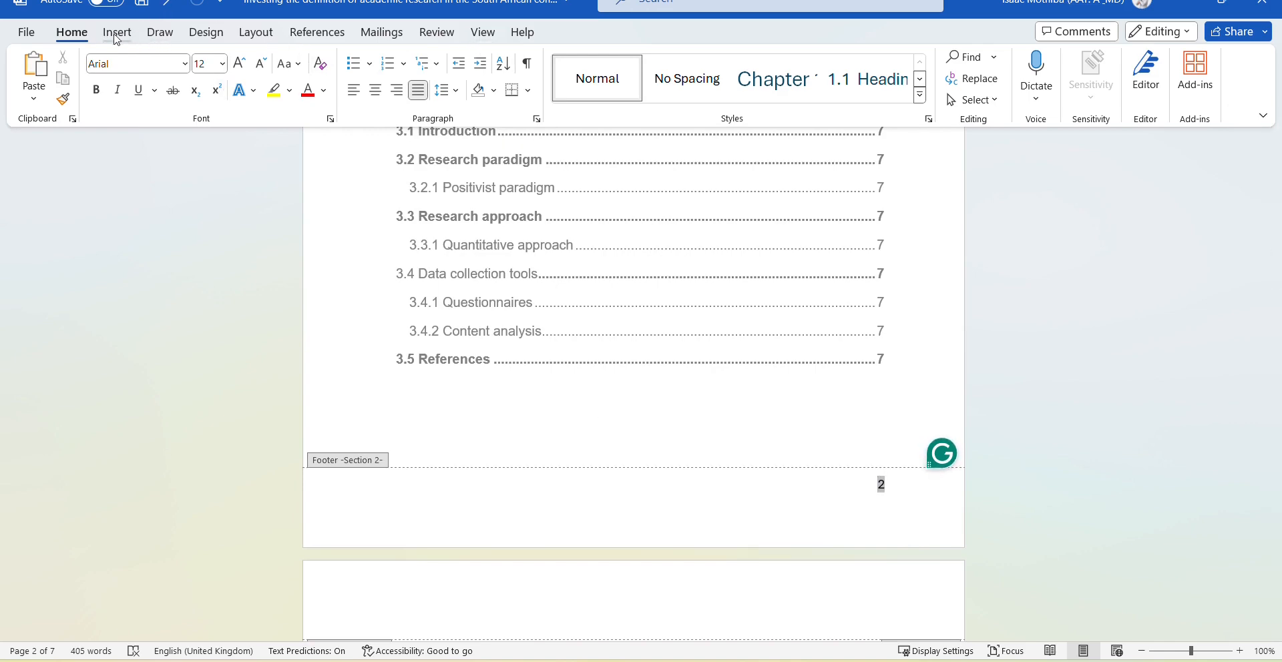
left_click(112, 38)
left_click(114, 84)
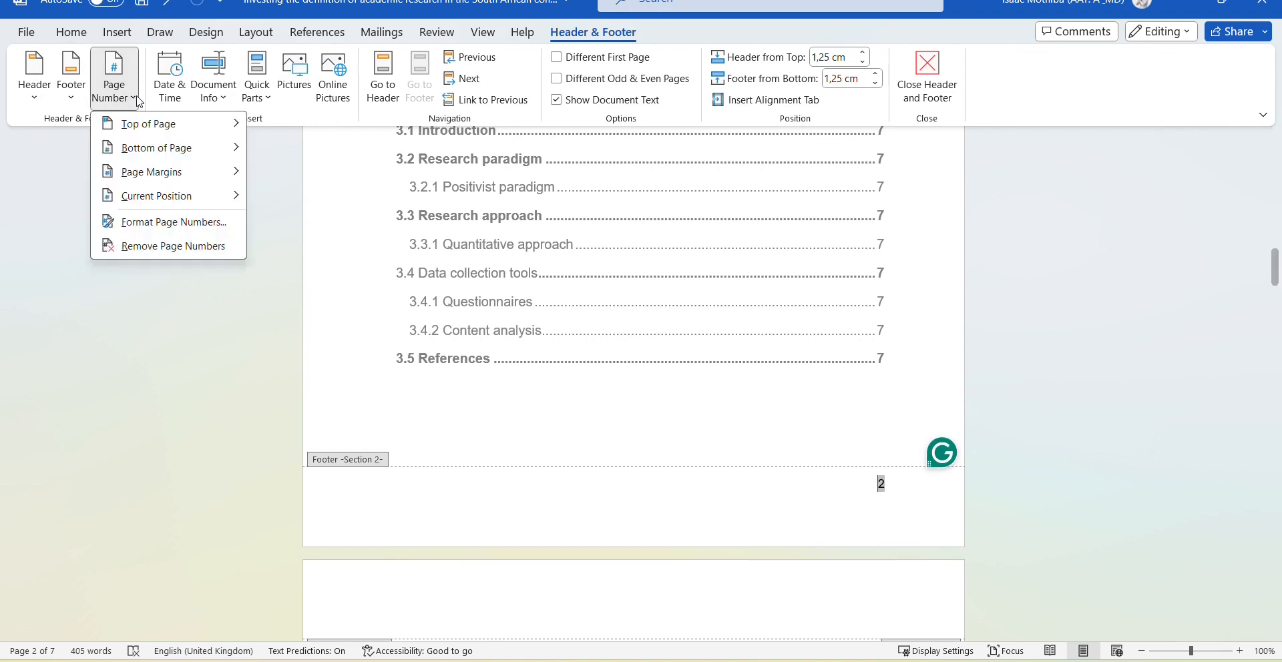
left_click(172, 229)
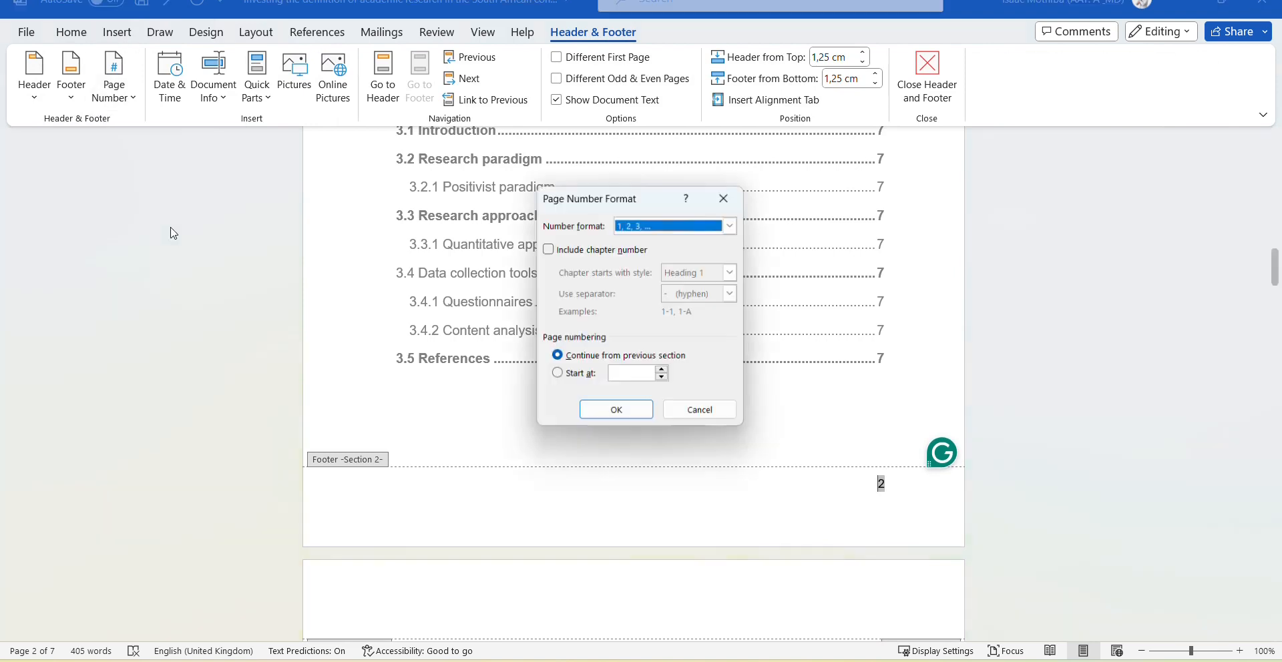
left_click(733, 226)
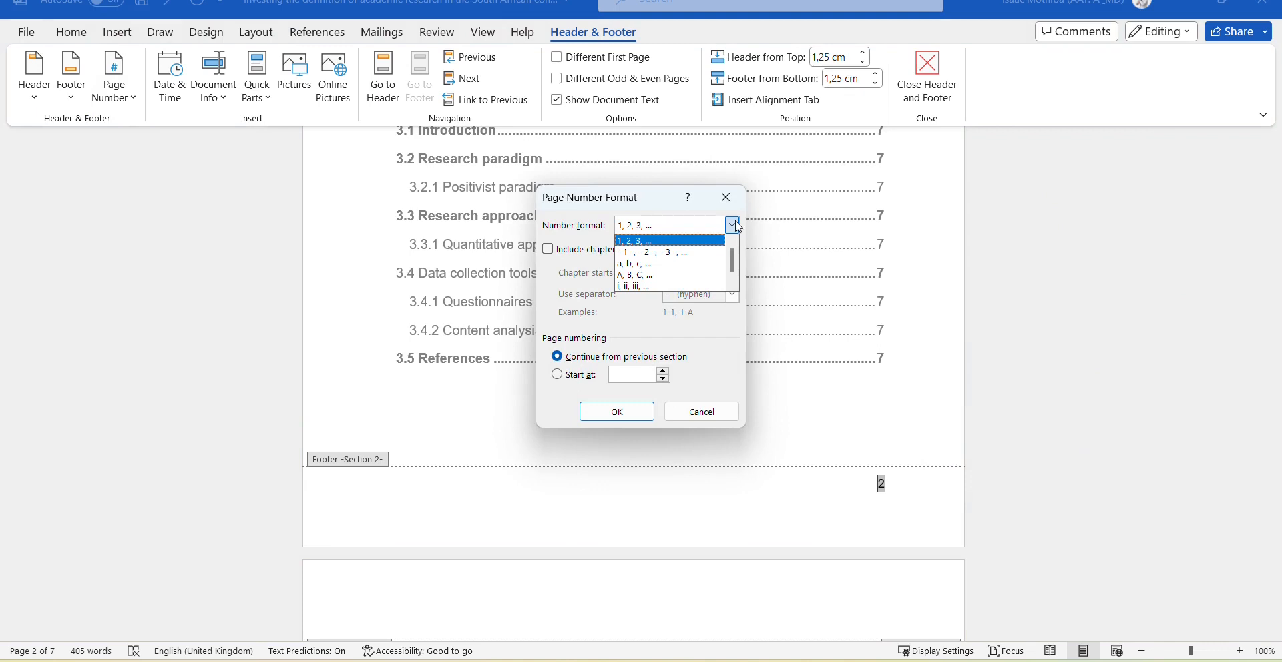
left_click(687, 285)
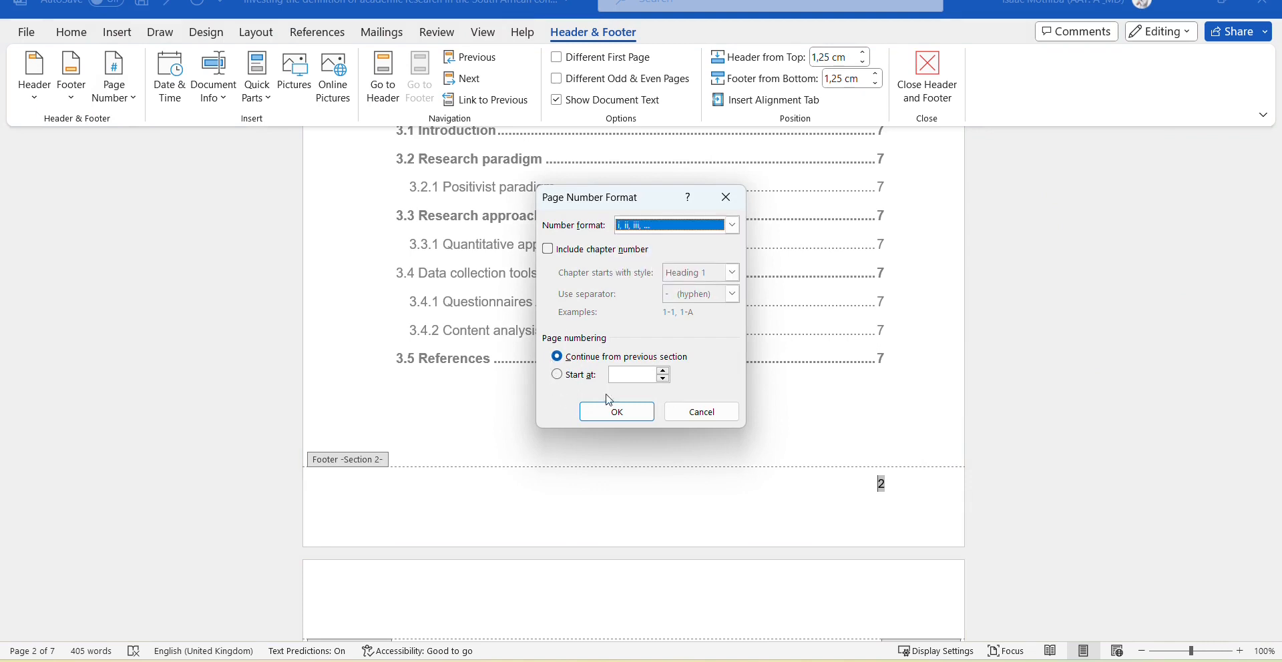
left_click(665, 375)
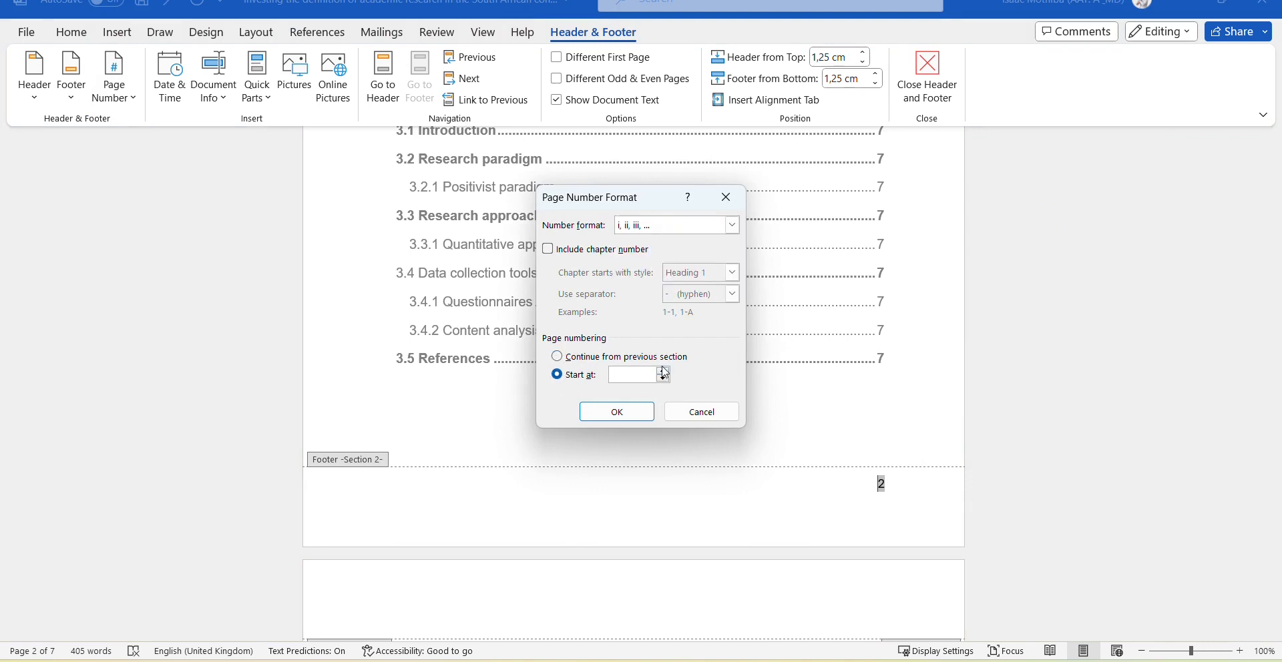
left_click(615, 412)
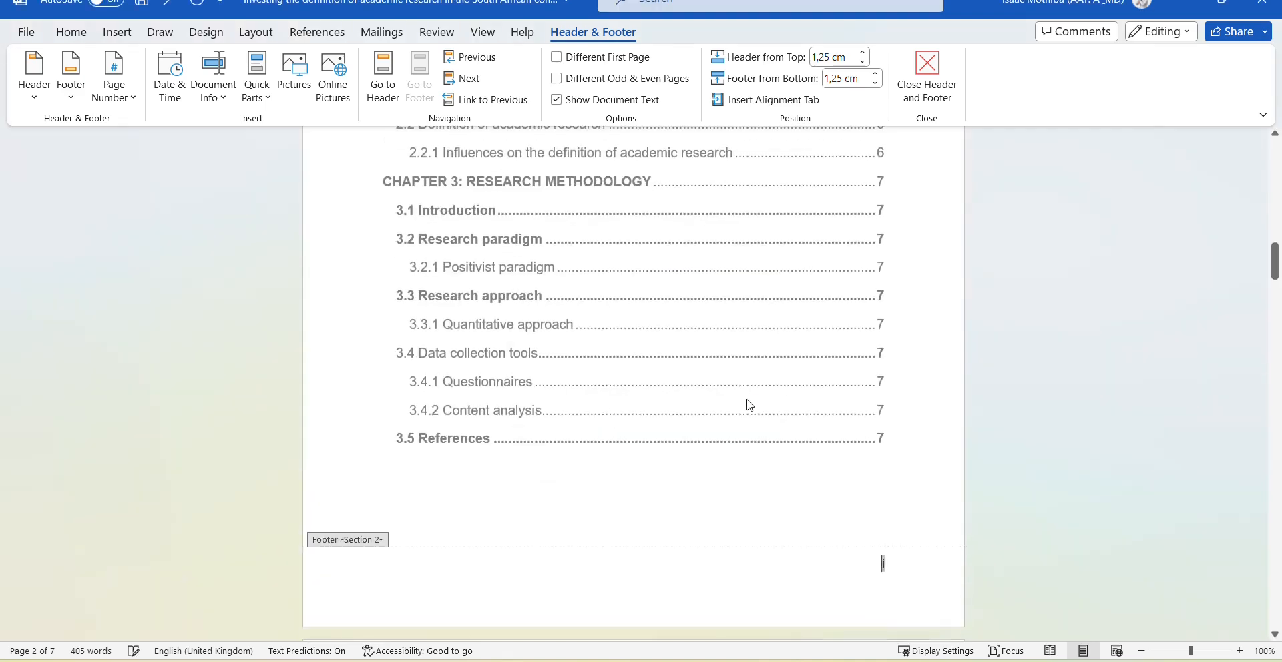
Close the footer, review the roman-numbered pages, return to the Acknowledgement page and show the Layout ribbon.
double_click(793, 493)
scroll(799, 473, "down", 6)
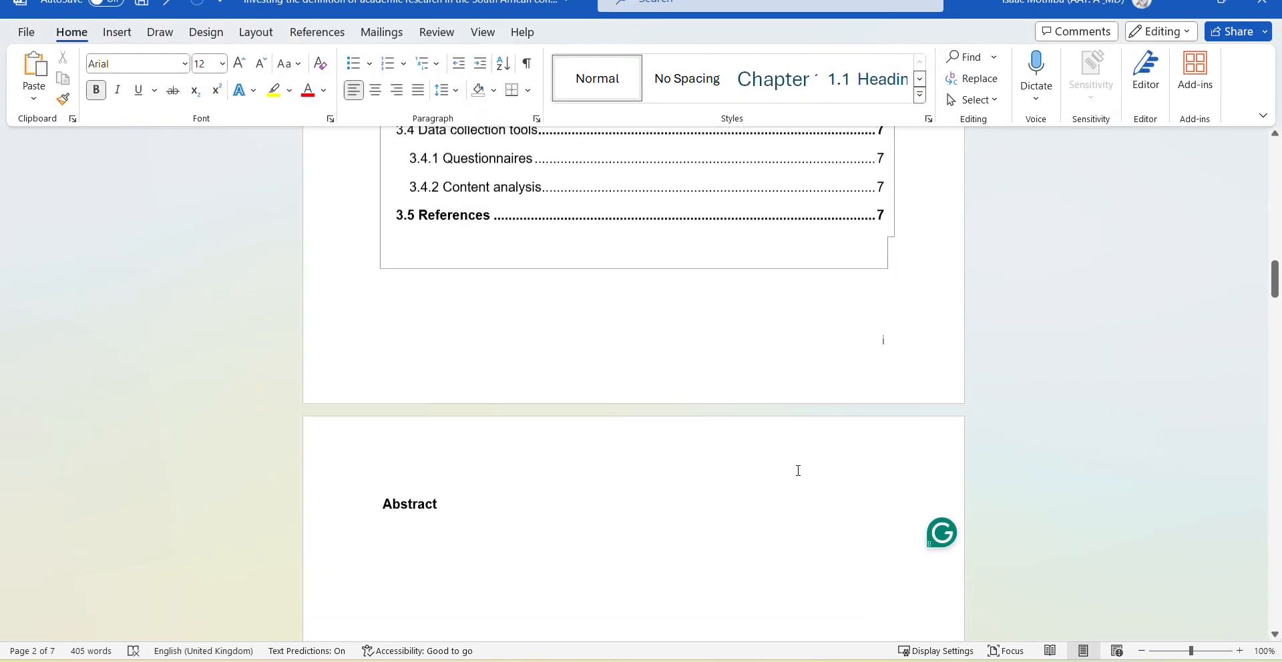
scroll(798, 470, "down", 3)
scroll(798, 469, "down", 5)
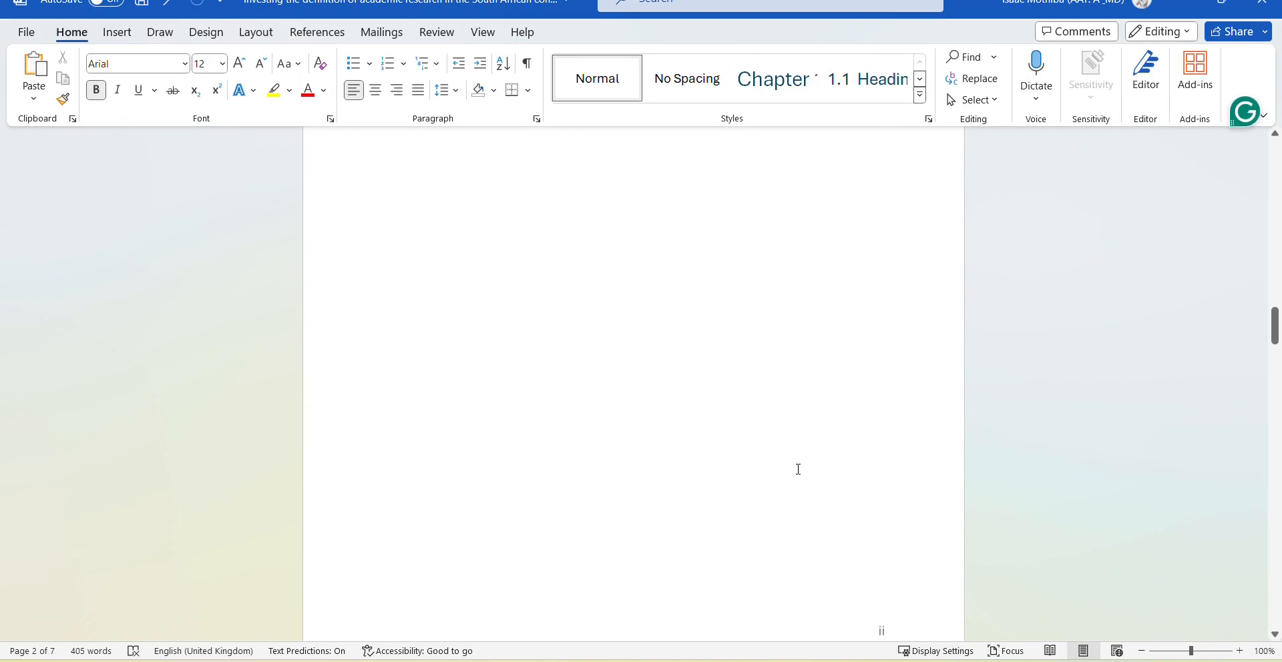
scroll(798, 469, "down", 10)
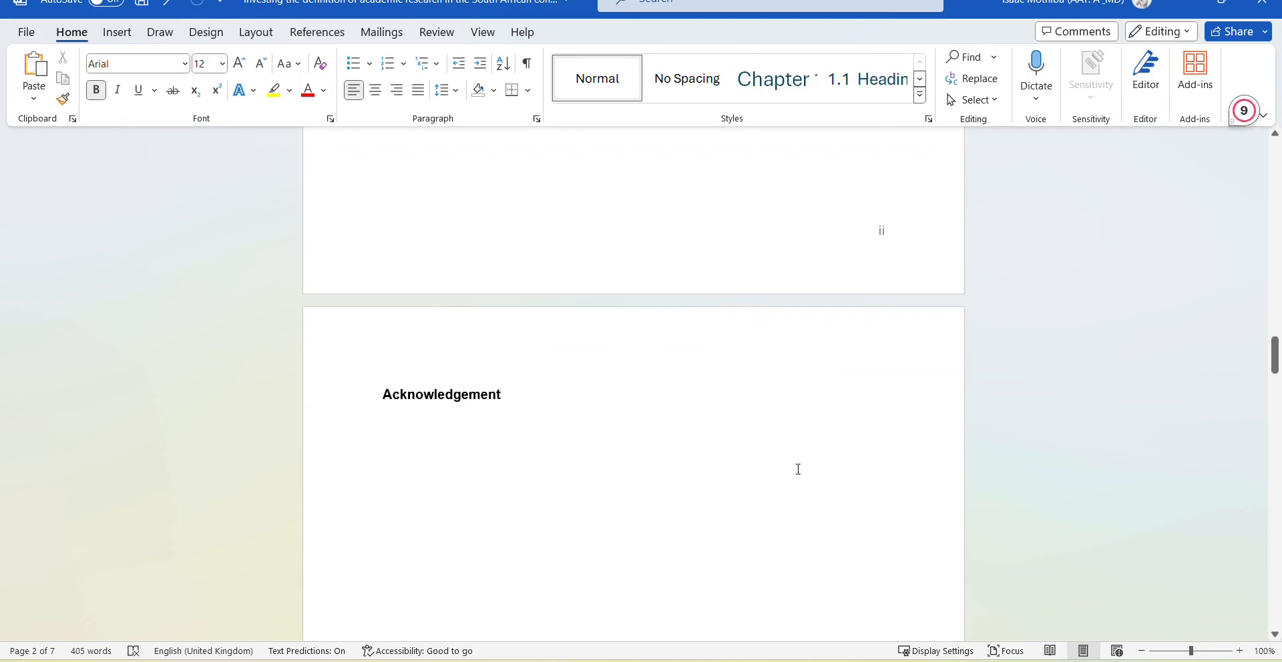
scroll(799, 469, "down", 3)
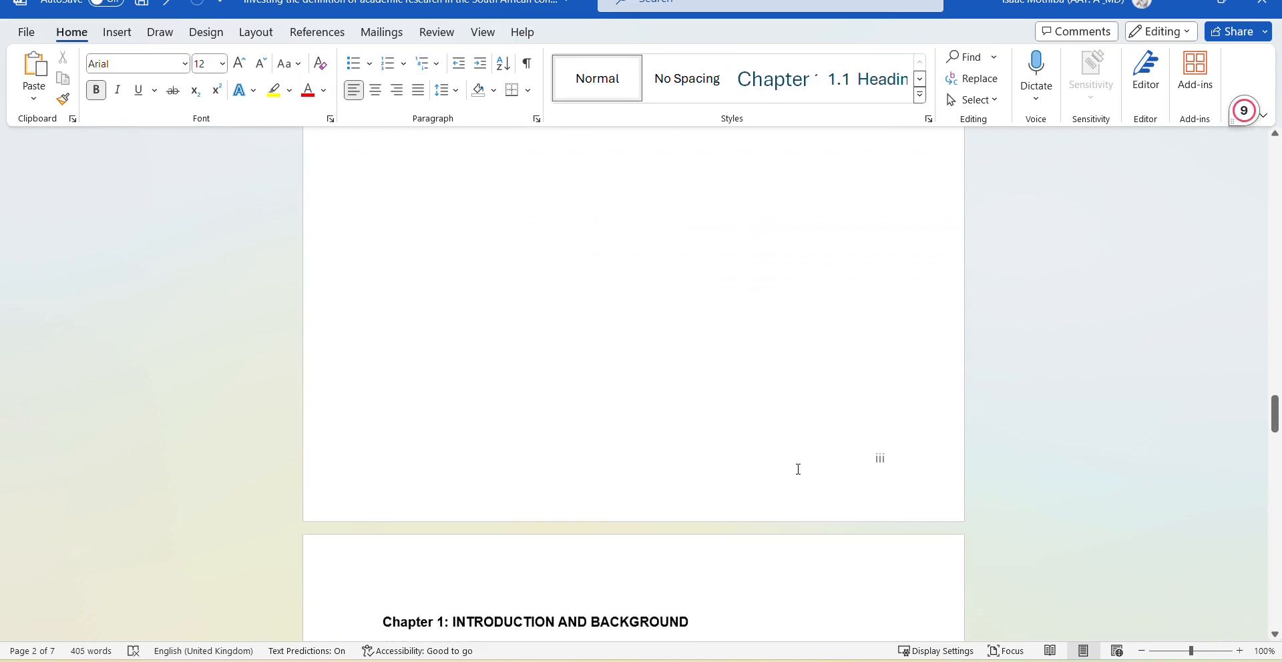
scroll(796, 466, "up", 5)
scroll(794, 457, "up", 4)
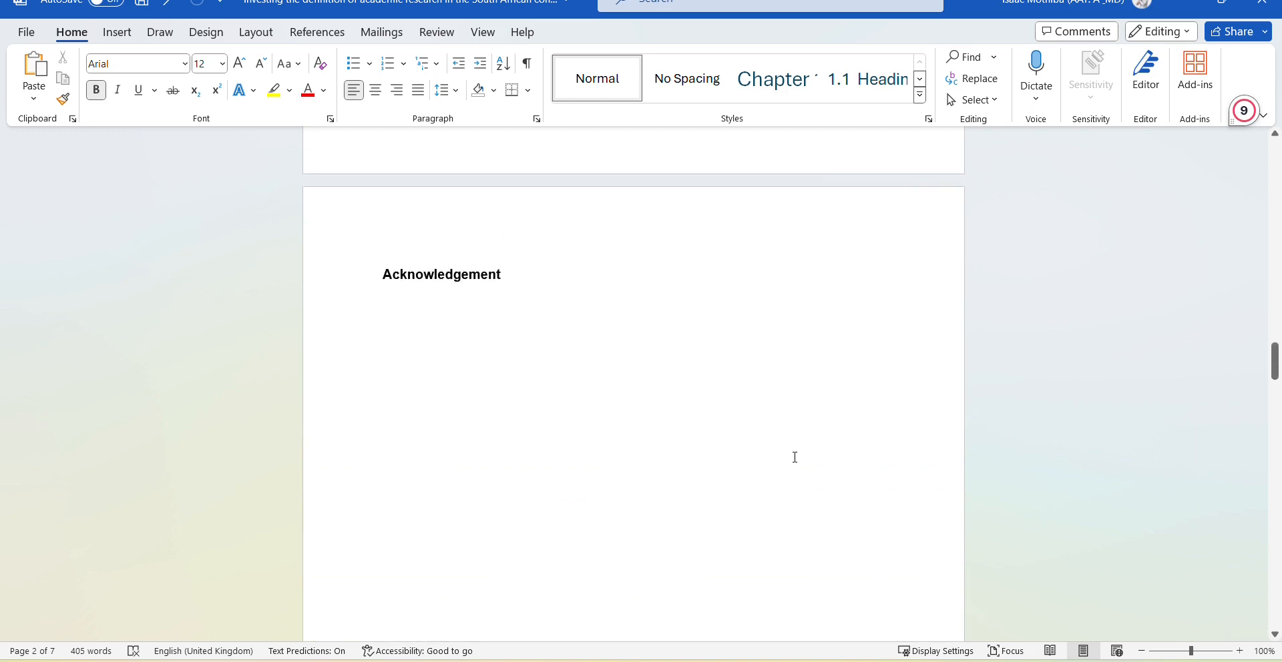
scroll(795, 457, "down", 5)
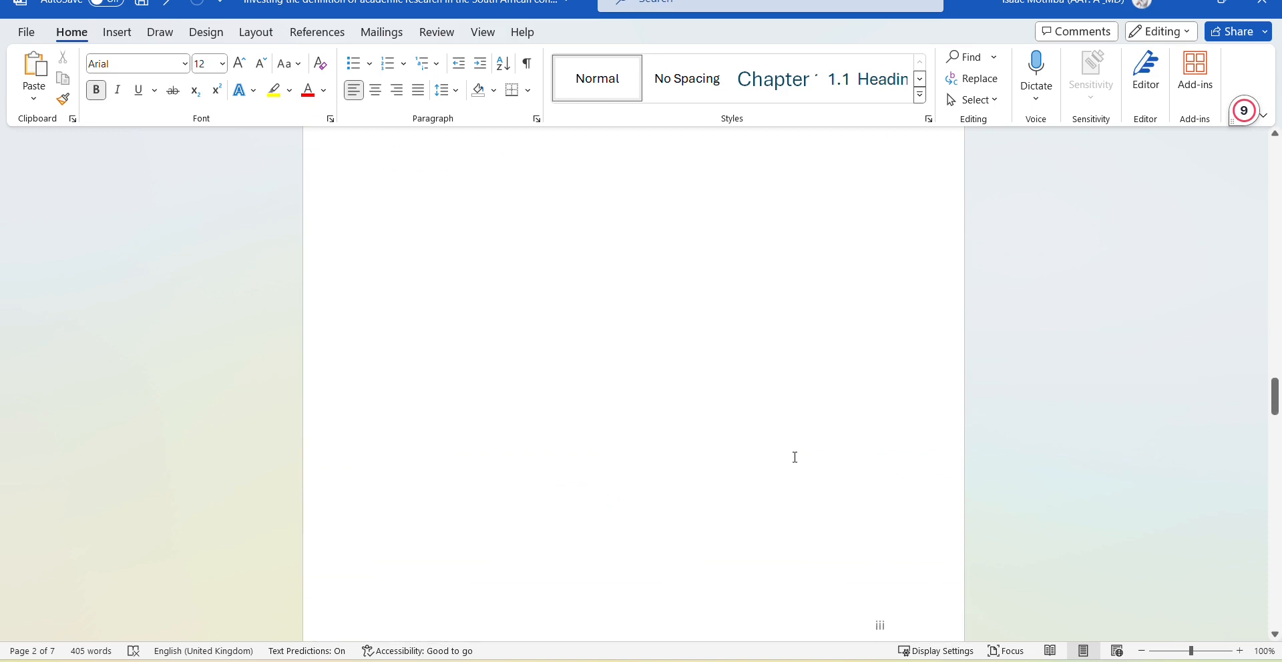
scroll(794, 458, "down", 3)
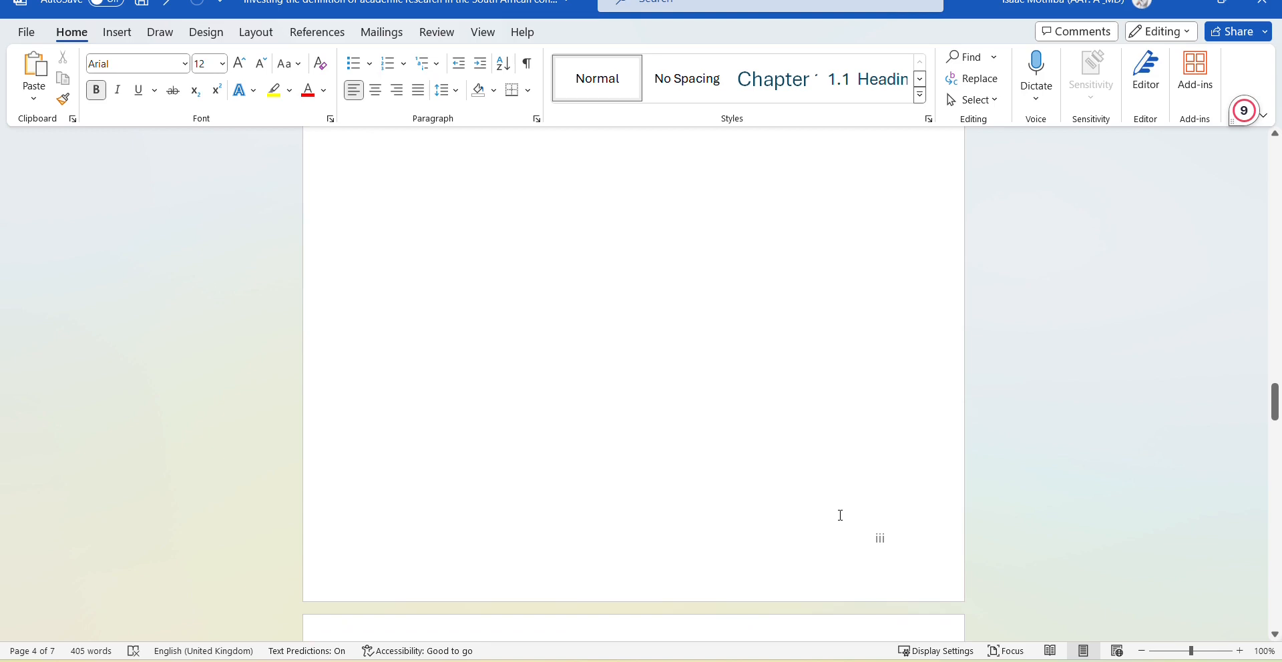
scroll(840, 516, "down", 4)
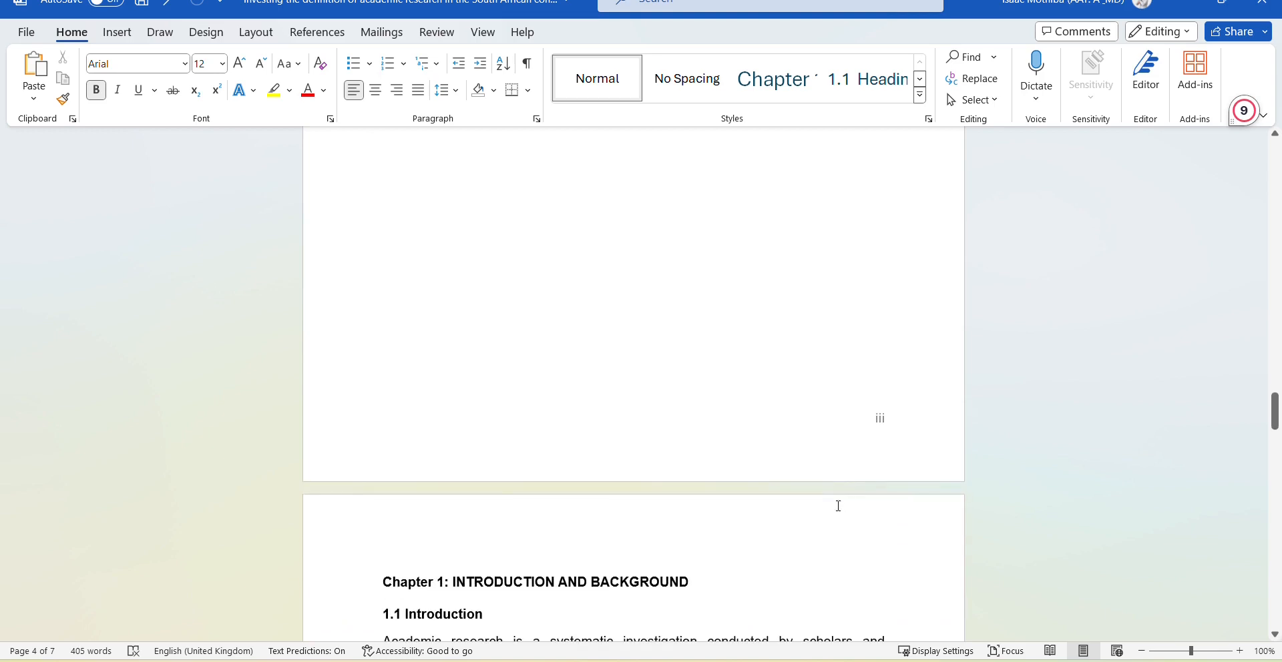
scroll(833, 470, "down", 13)
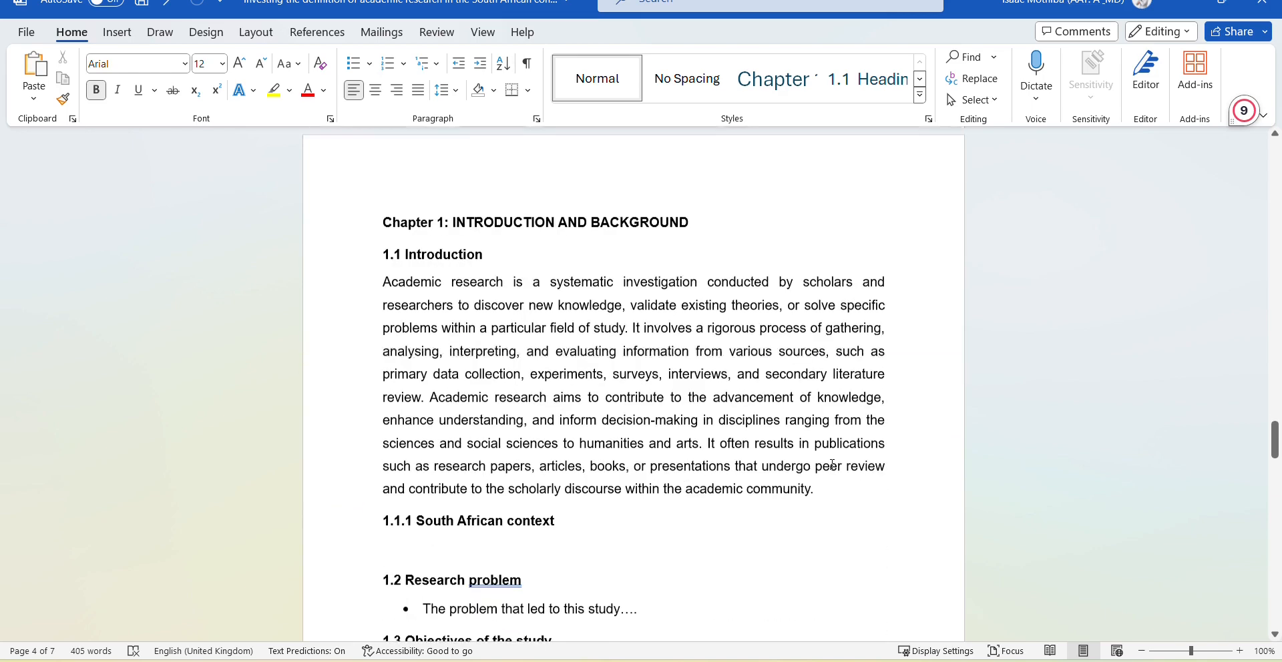
scroll(832, 464, "down", 12)
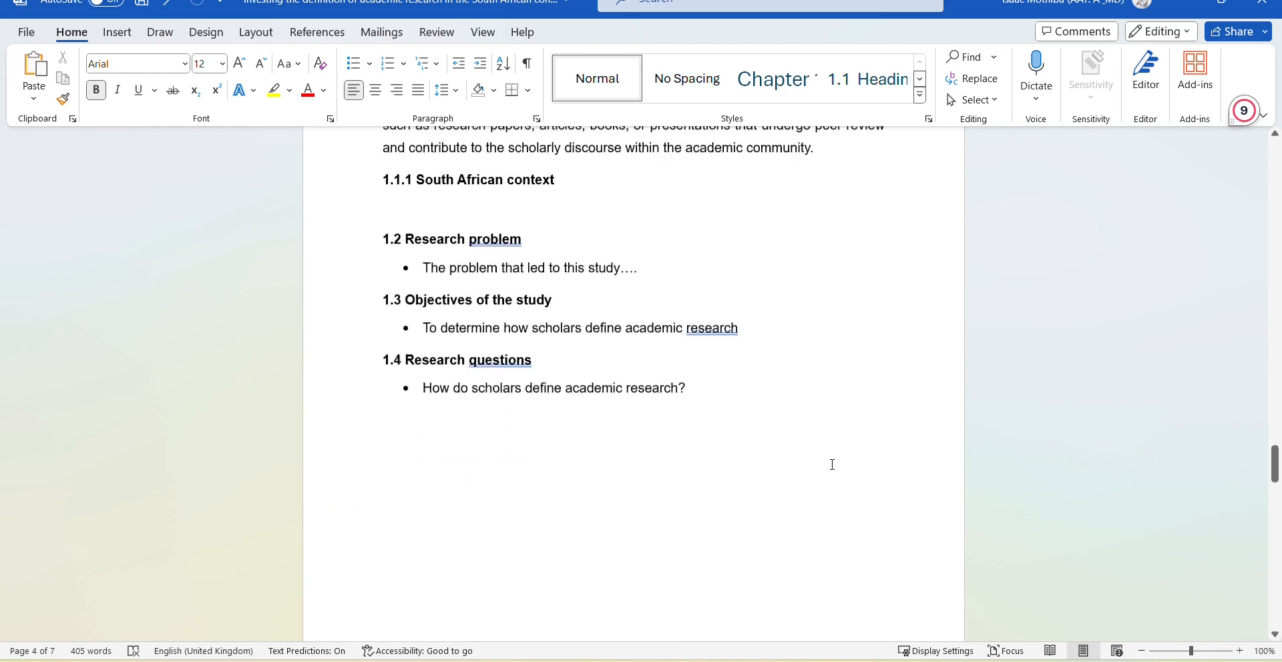
scroll(832, 465, "down", 5)
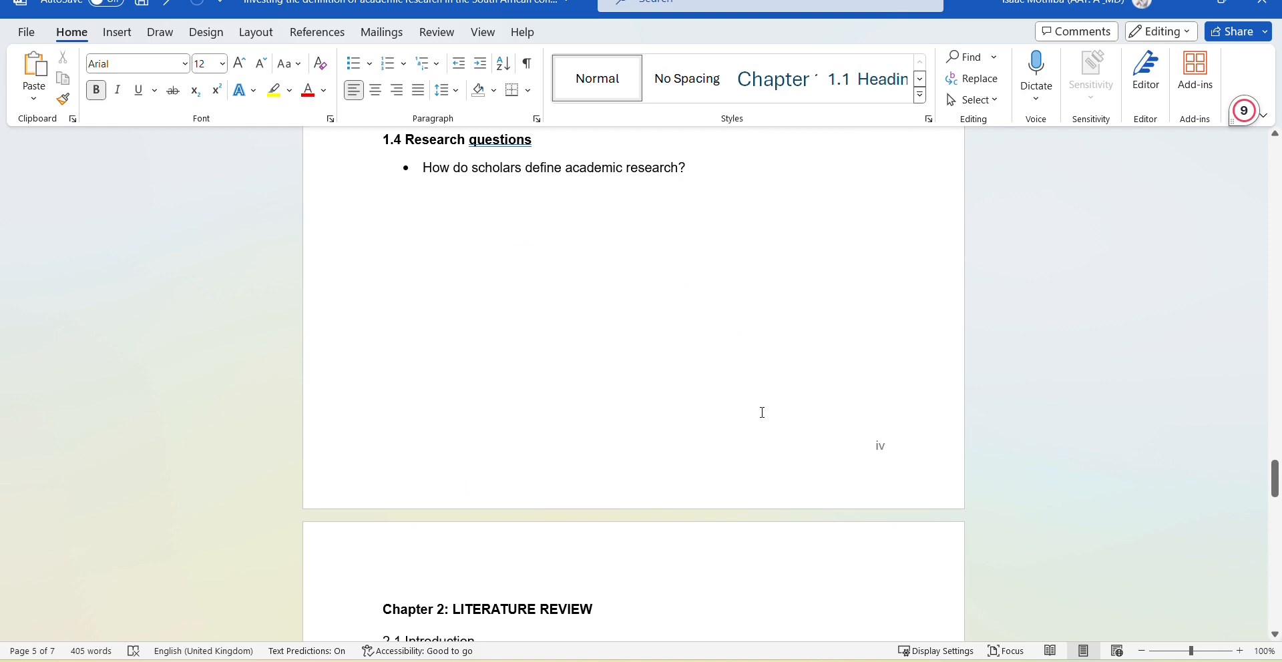
scroll(762, 412, "up", 7)
scroll(762, 412, "down", 4)
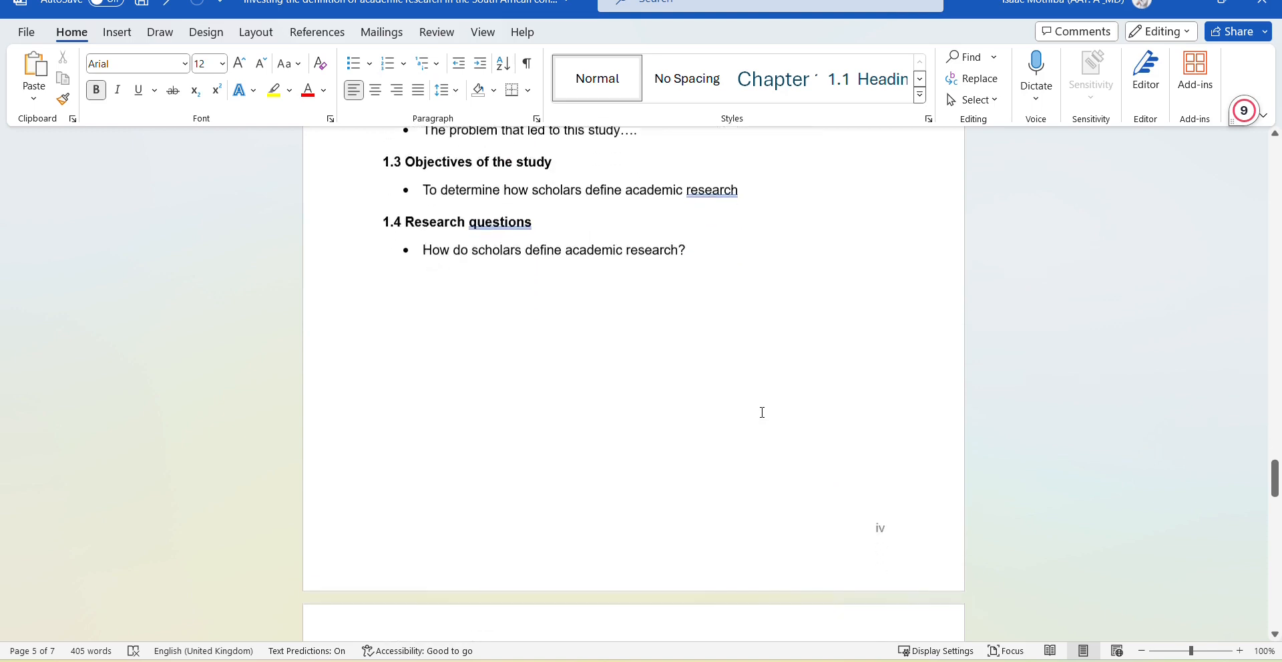
scroll(762, 412, "down", 3)
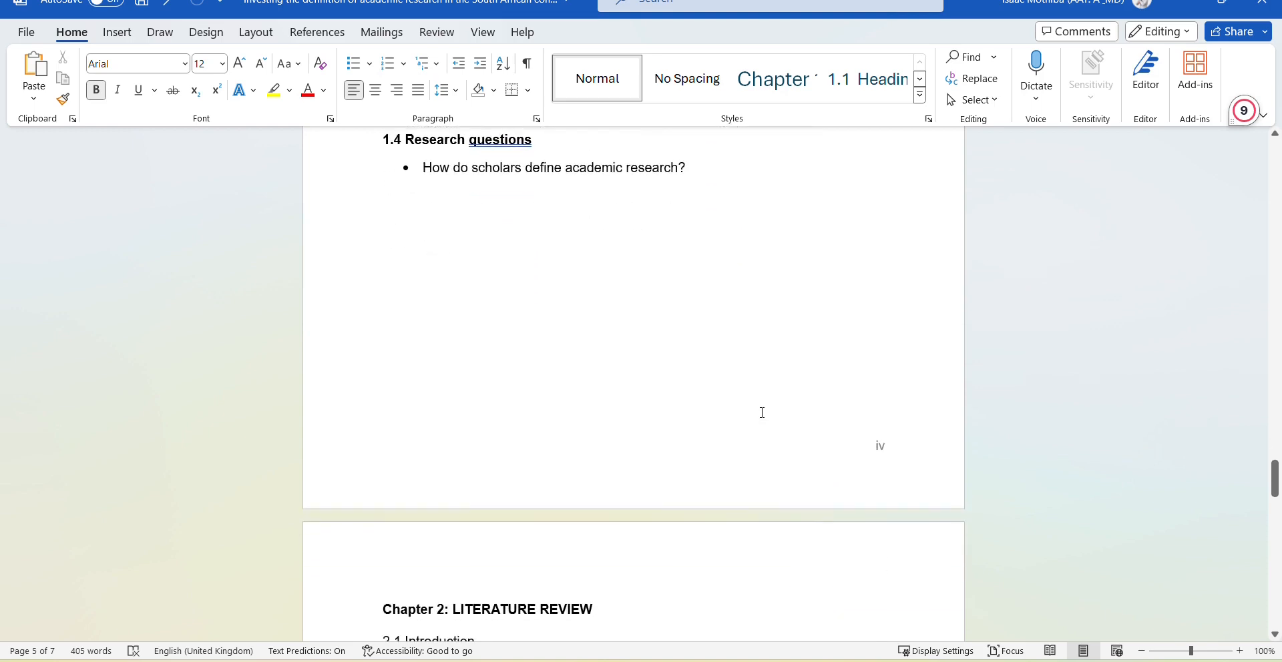
scroll(762, 412, "up", 20)
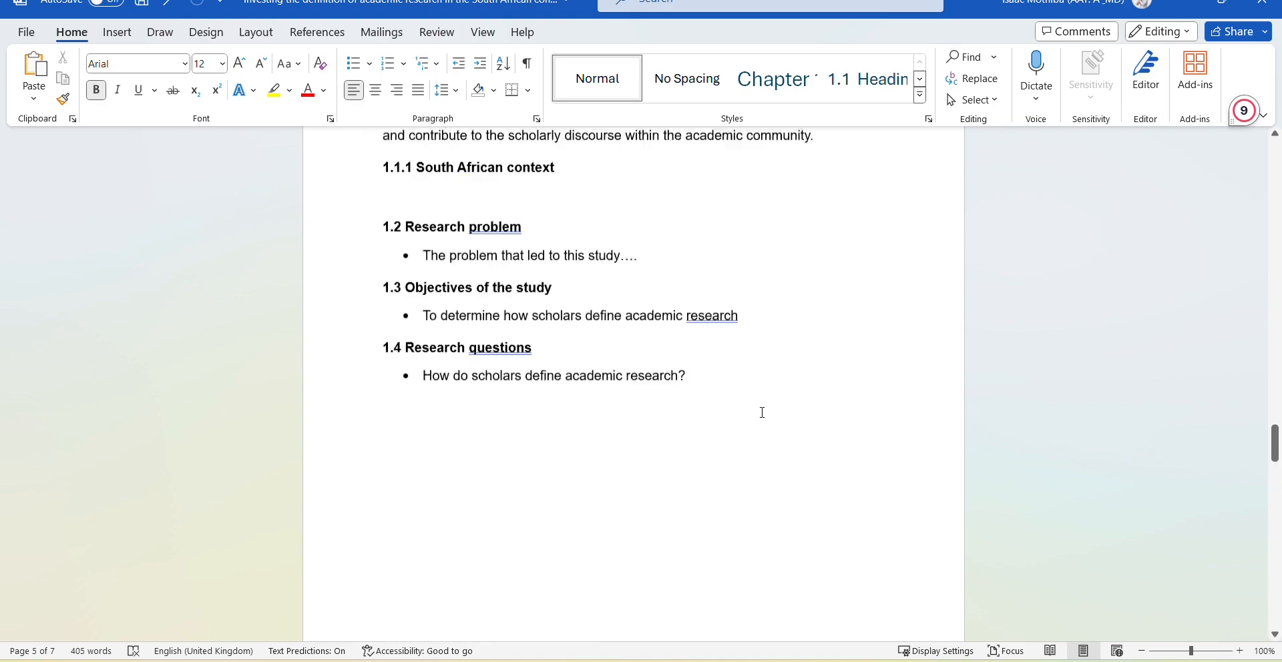
scroll(446, 487, "down", 17)
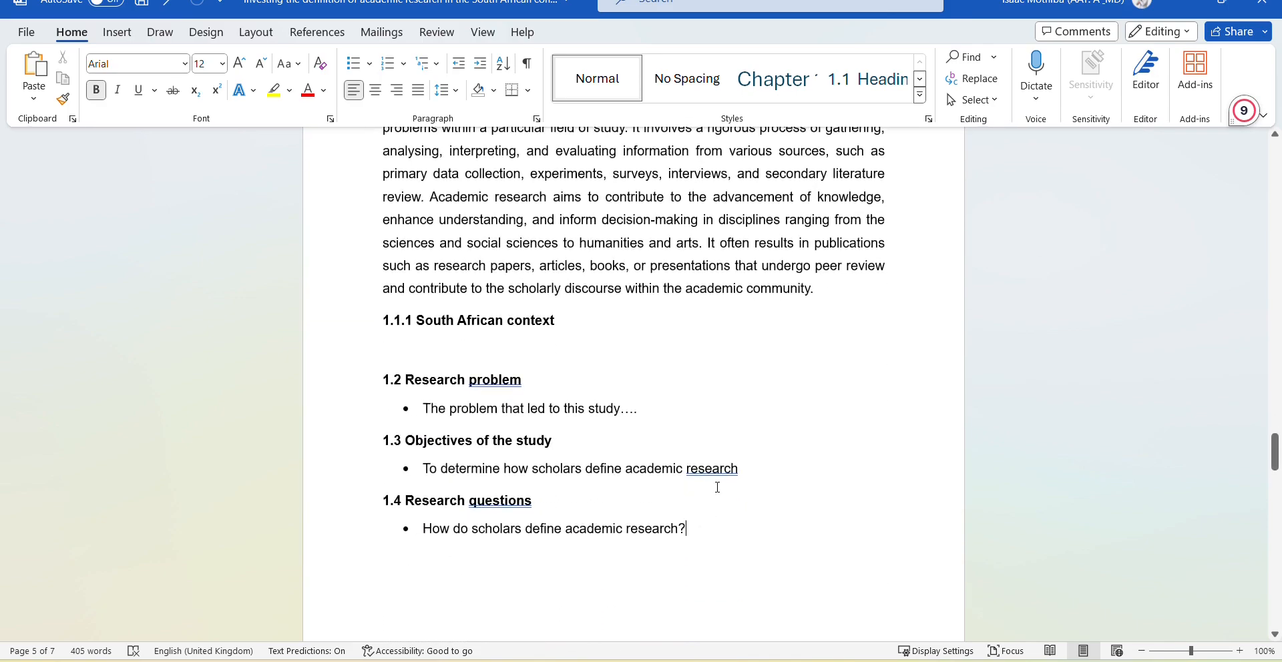
scroll(715, 487, "up", 20)
scroll(717, 485, "up", 3)
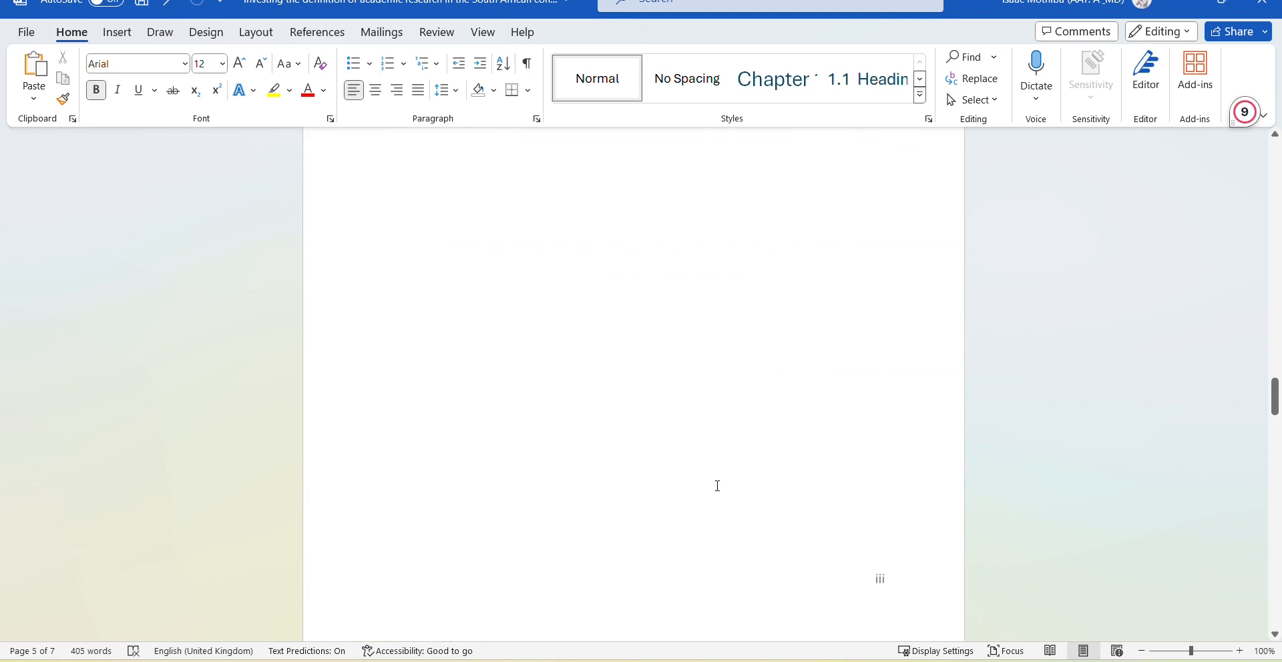
scroll(717, 485, "up", 7)
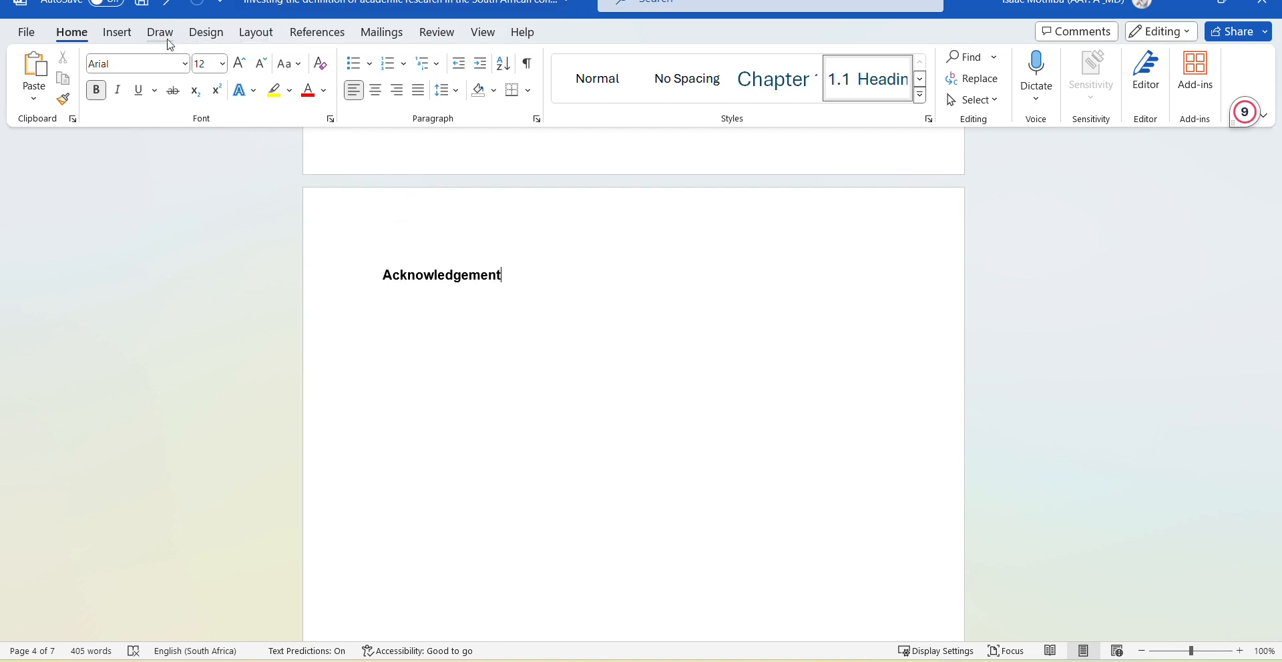
left_click(257, 34)
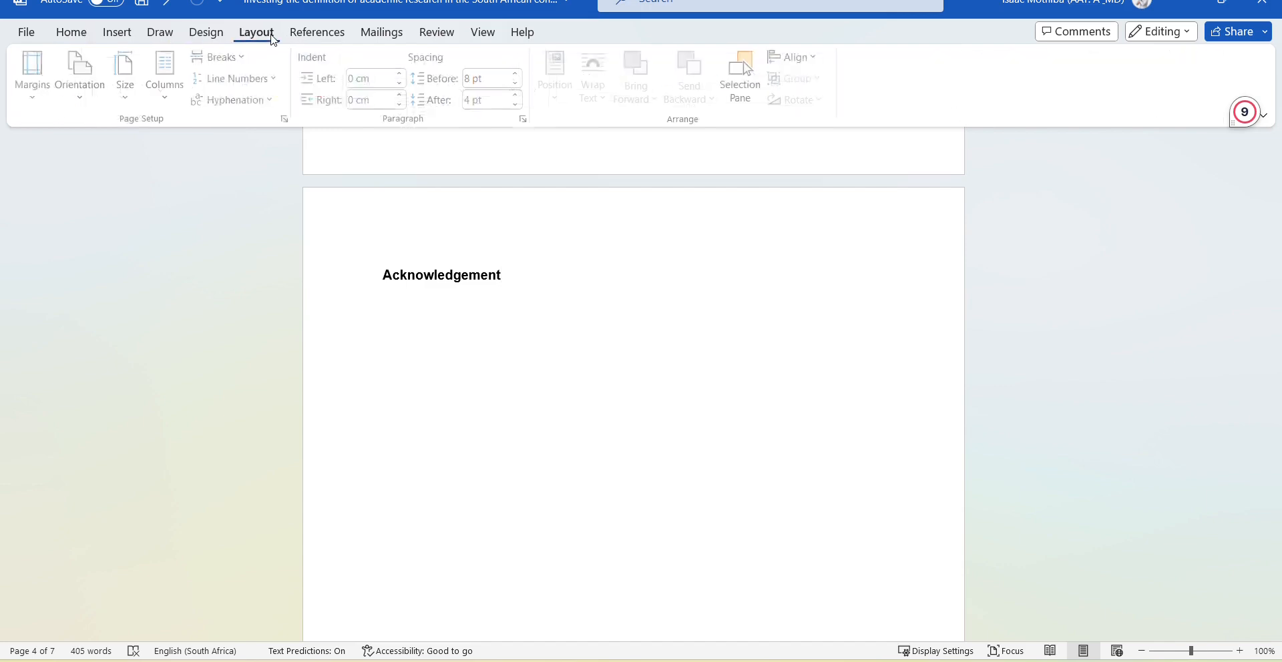
Insert a Next Page section break so Chapter 1 starts a new section.
left_click(251, 60)
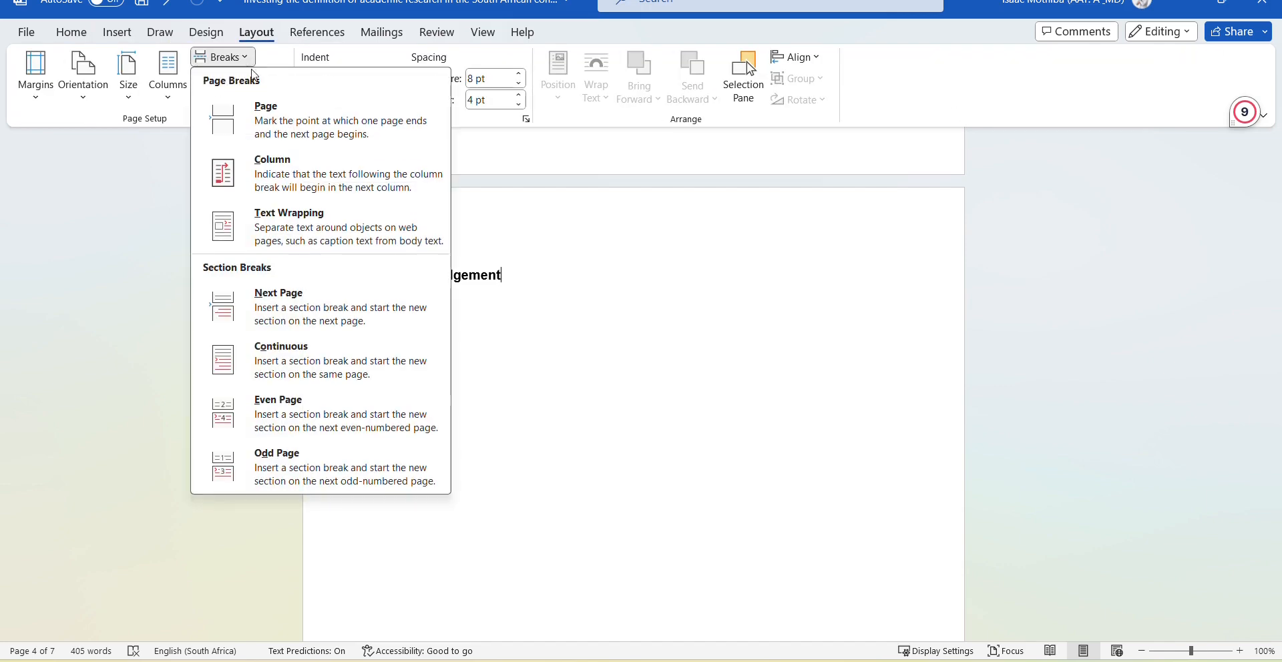
left_click(314, 326)
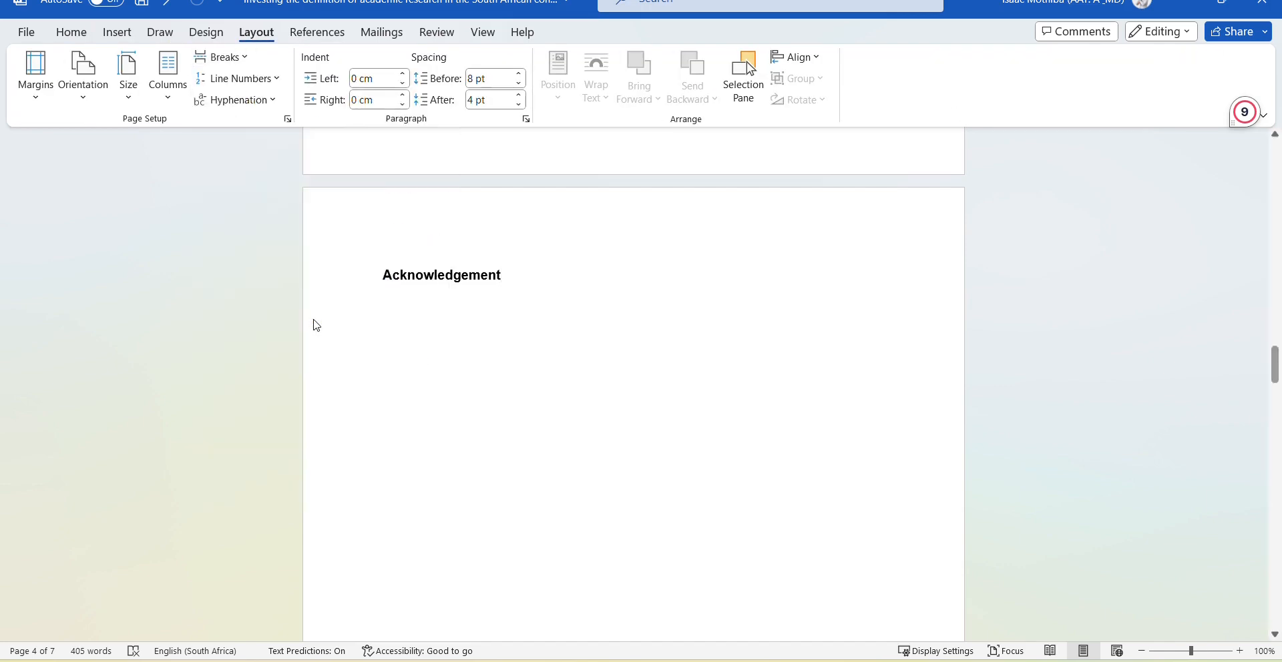
scroll(552, 340, "down", 1)
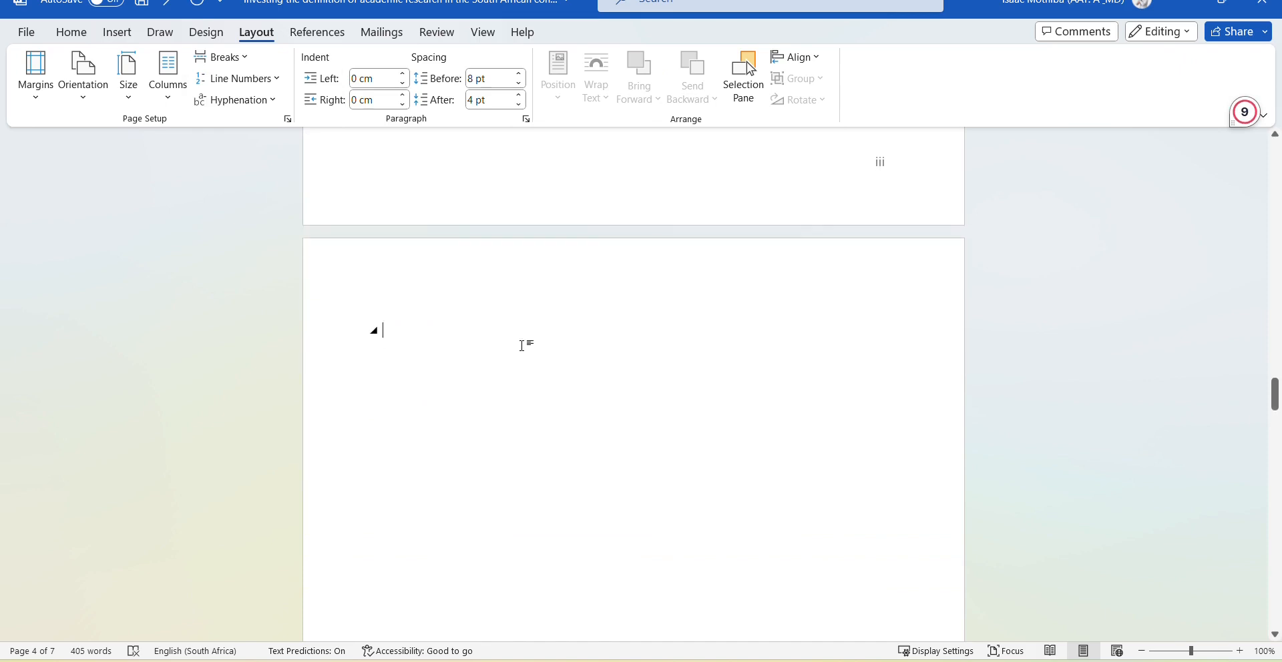
scroll(521, 345, "up", 10)
scroll(526, 337, "down", 3)
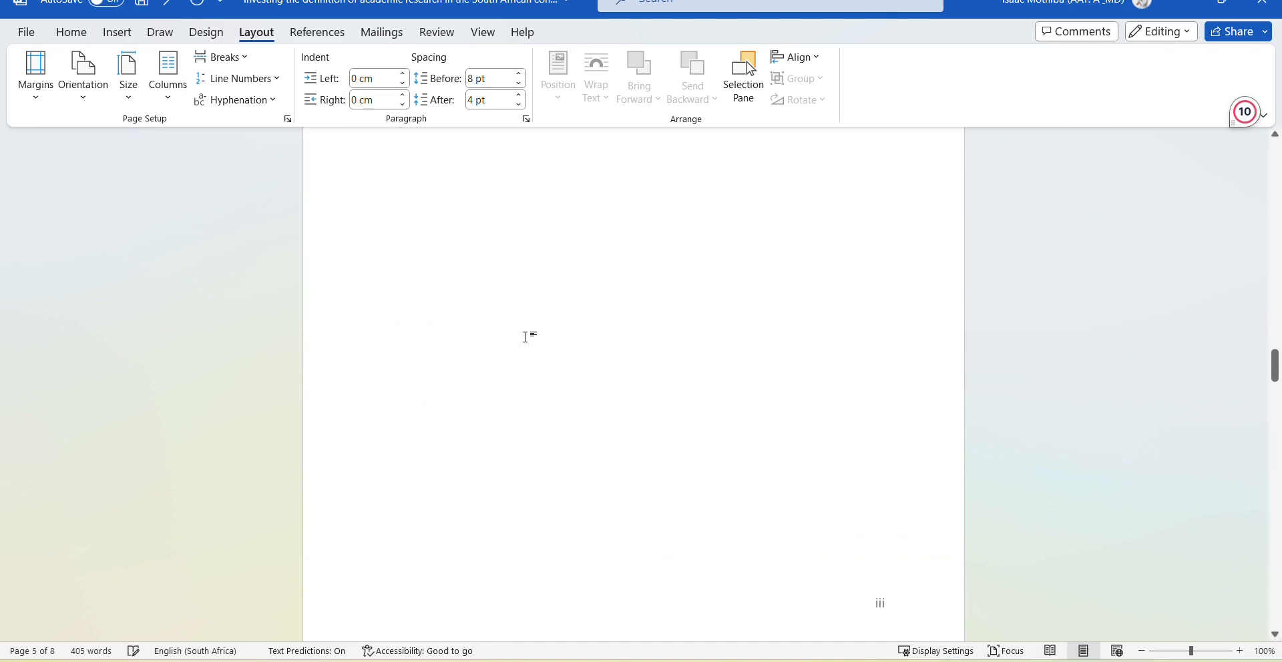
scroll(525, 337, "up", 8)
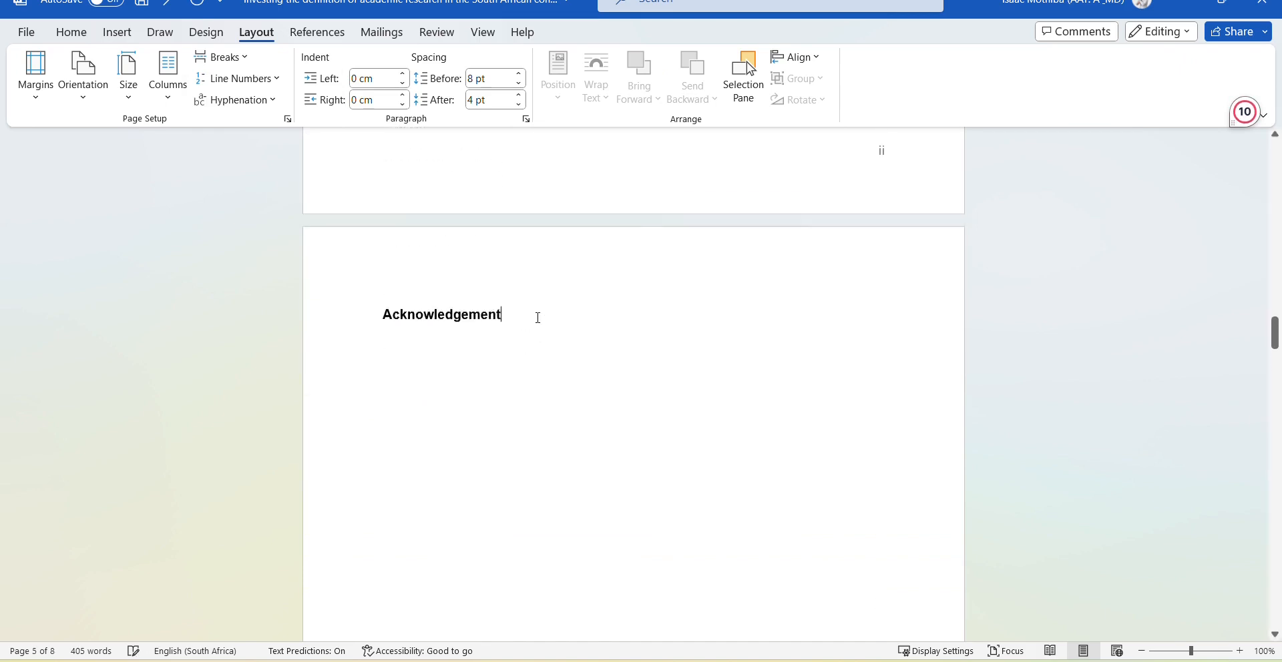
scroll(537, 318, "down", 4)
scroll(536, 317, "down", 10)
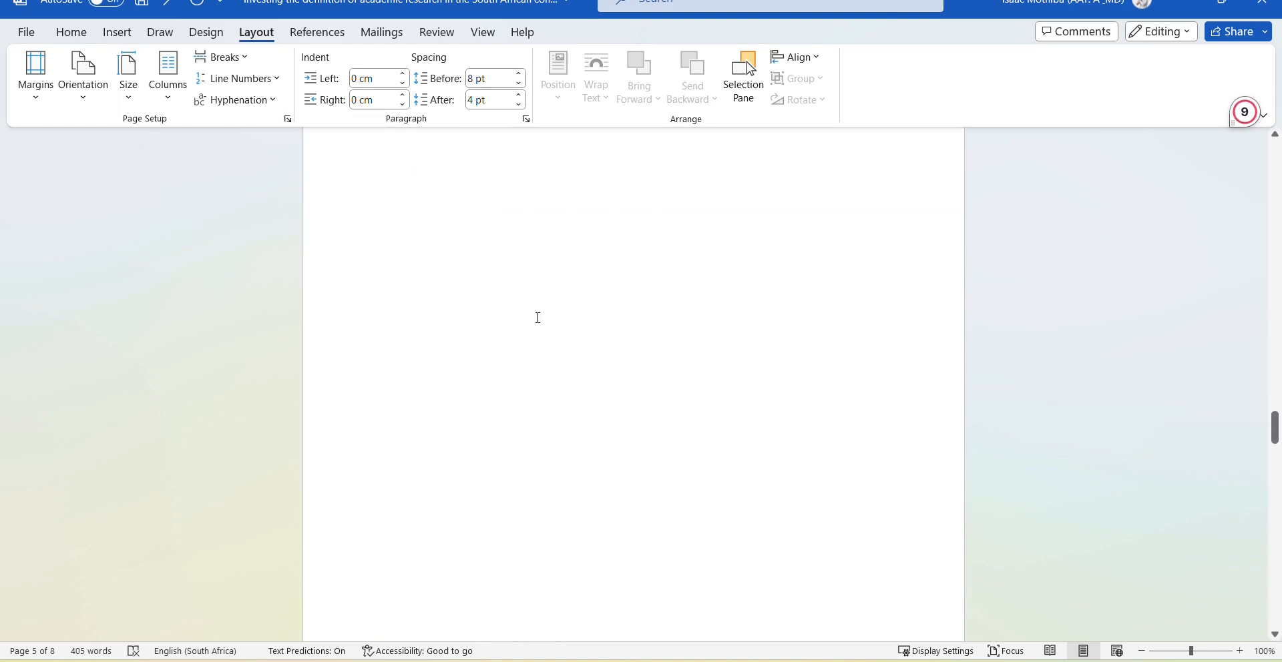
scroll(538, 318, "down", 6)
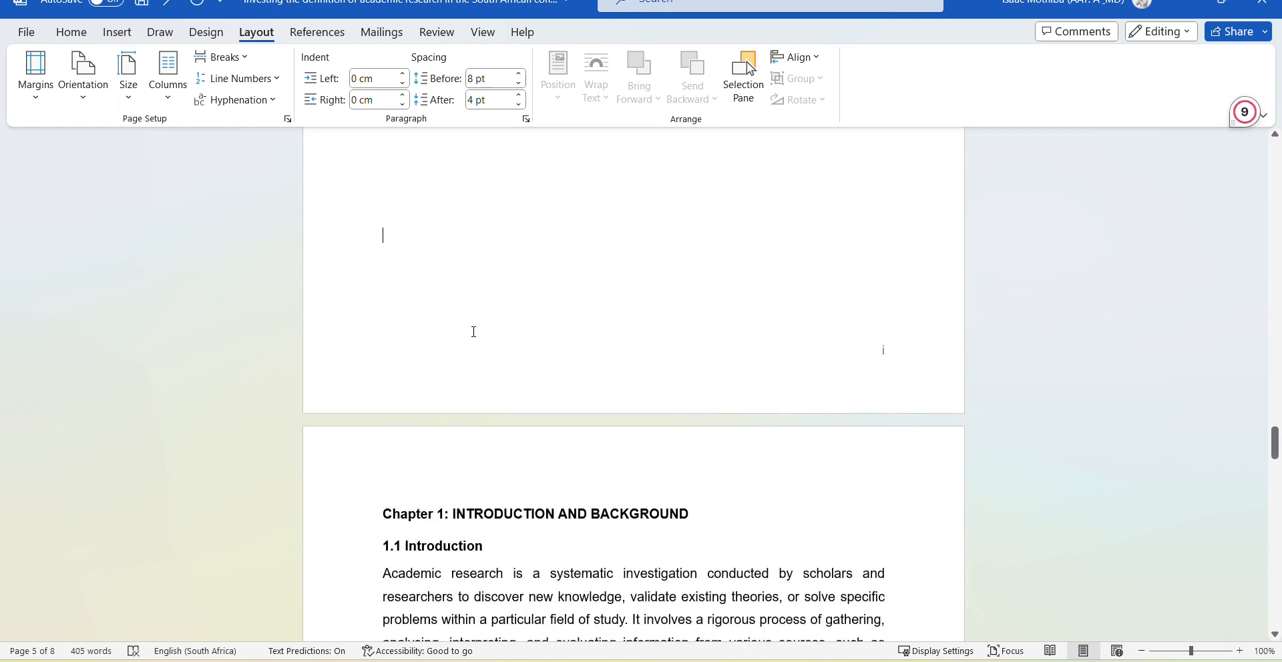
Delete the blank lines above the Chapter 1 heading.
left_click(491, 327)
key("BackSpace")
key("BackSpace")
key("BackSpace")
key("BackSpace")
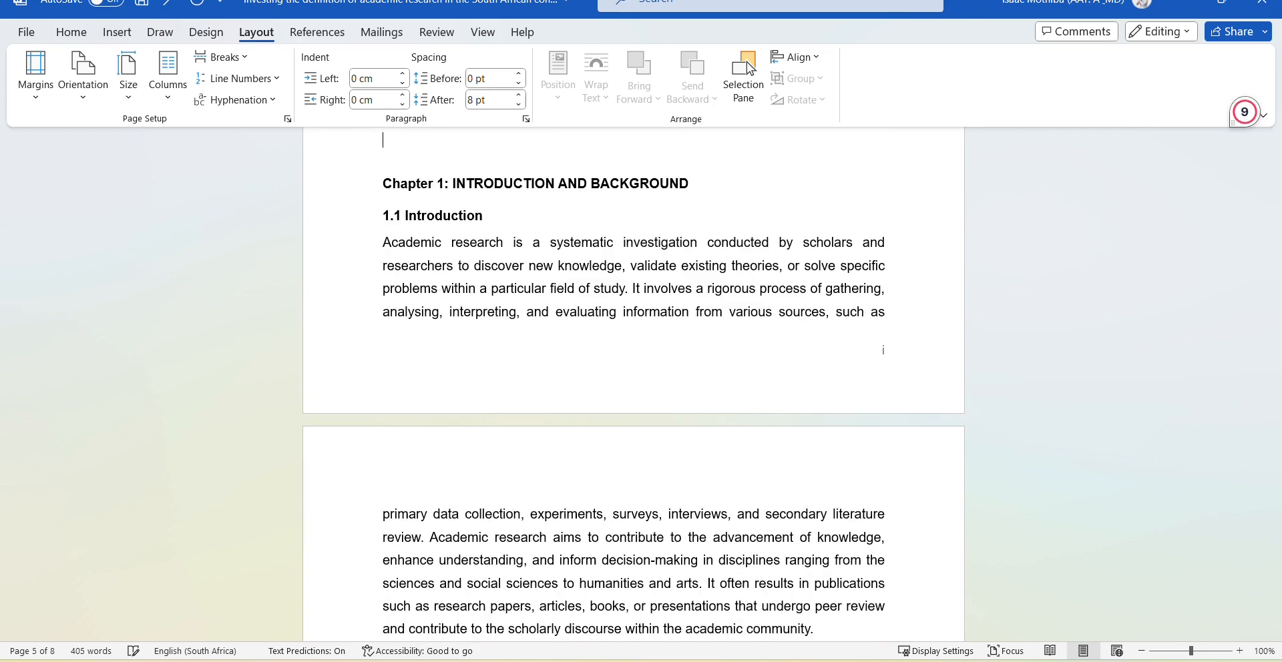
key("BackSpace")
key("BackSpace")
key("BackSpace")
key("BackSpace")
scroll(492, 328, "up", 8)
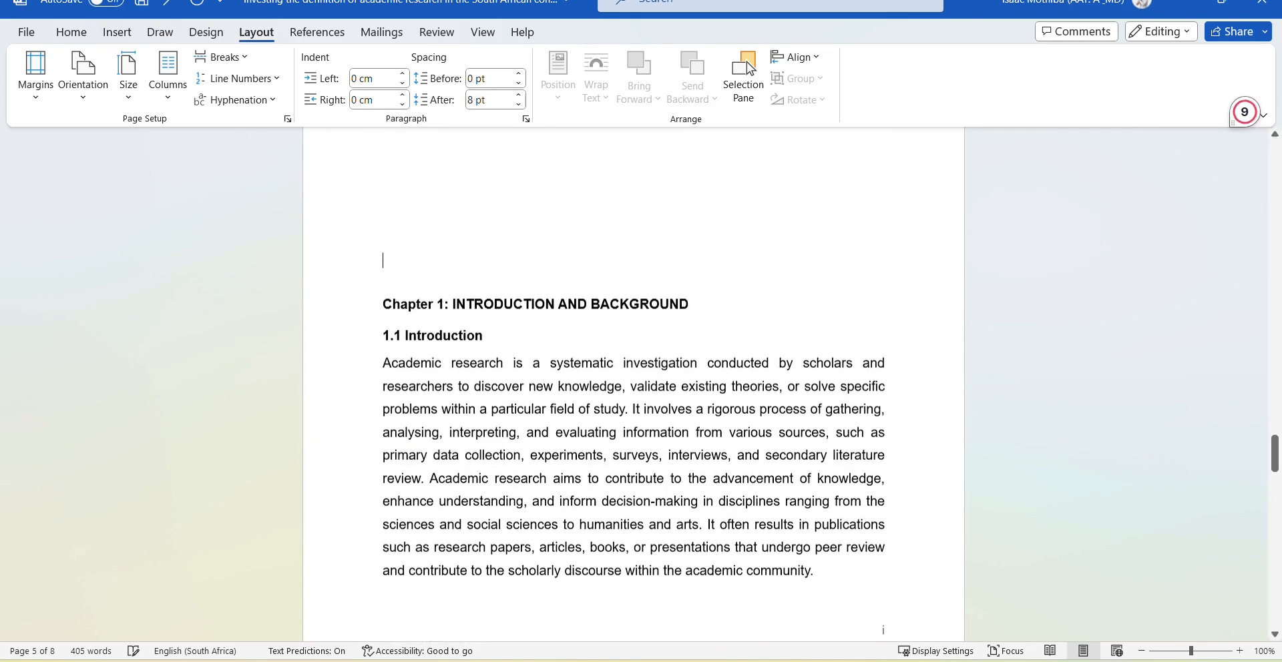
key("BackSpace")
key("BackSpace")
key("BackSpace")
key("BackSpace")
key("BackSpace")
key("BackSpace")
key("BackSpace")
key("BackSpace")
key("BackSpace")
key("BackSpace")
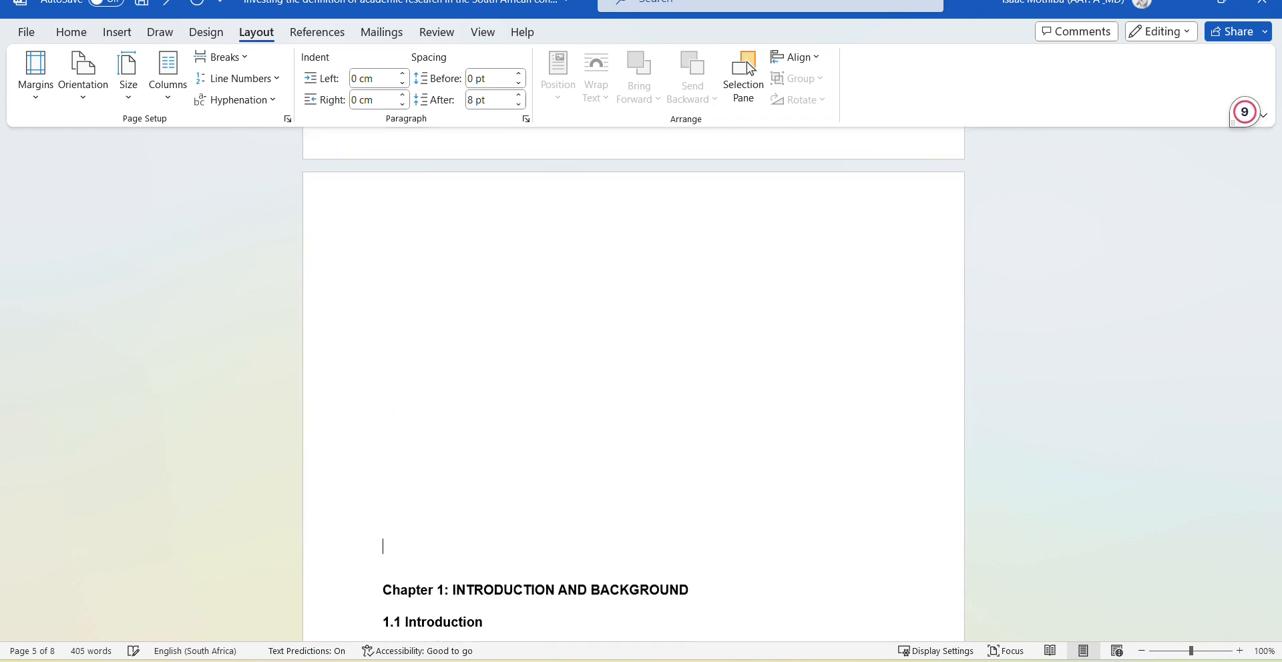
key("BackSpace")
key("BackSpace")
key("BackSpace")
key("BackSpace")
key("BackSpace")
key("BackSpace")
key("BackSpace")
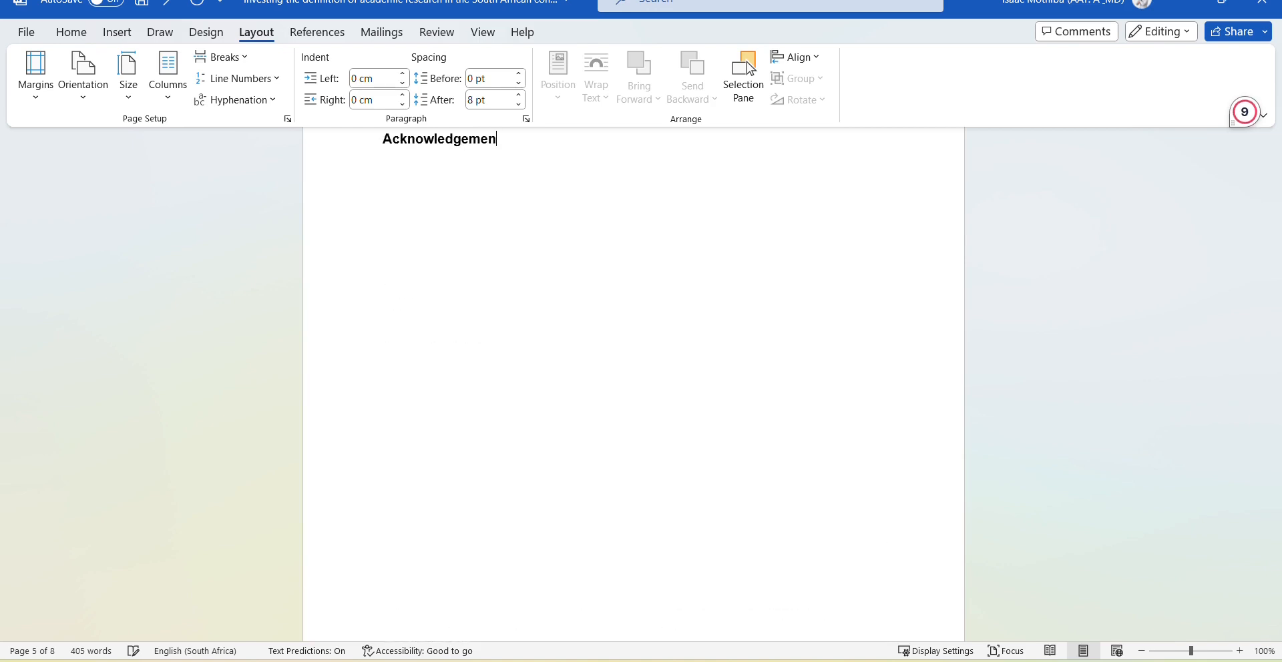
scroll(508, 326, "down", 8)
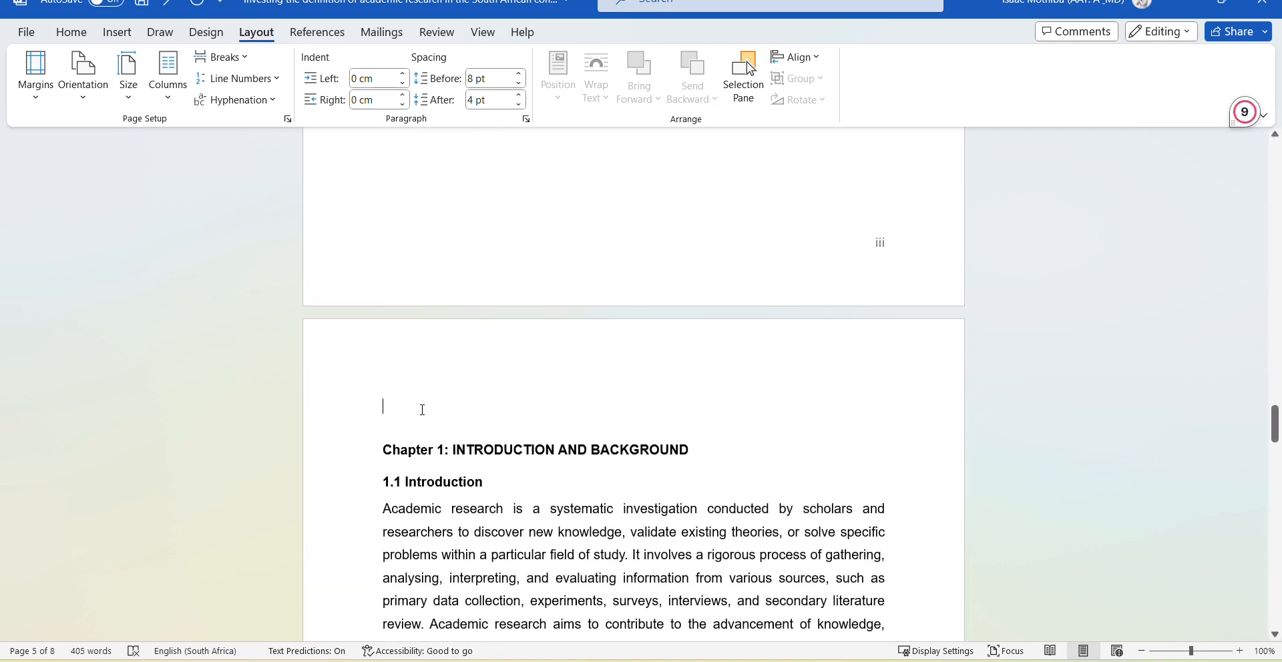
Retype the lost 't' at the end of the Acknowledgement heading and check the pages.
key("BackSpace")
type("t")
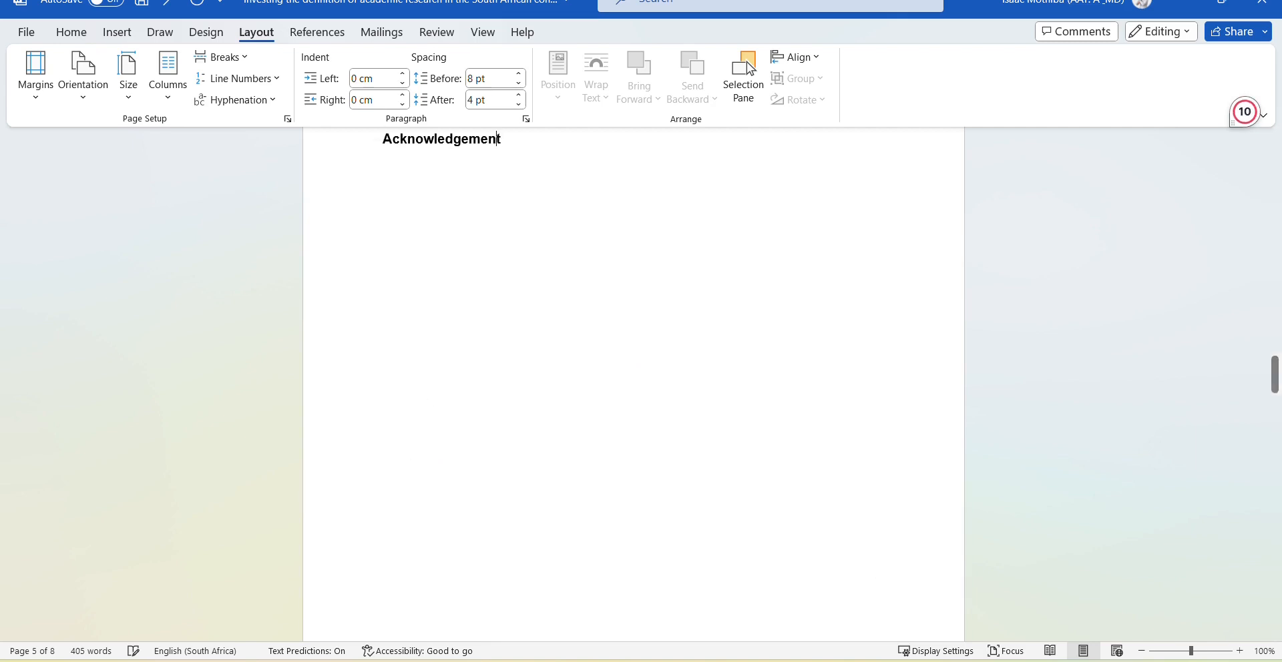
scroll(498, 371, "down", 5)
scroll(498, 371, "down", 5)
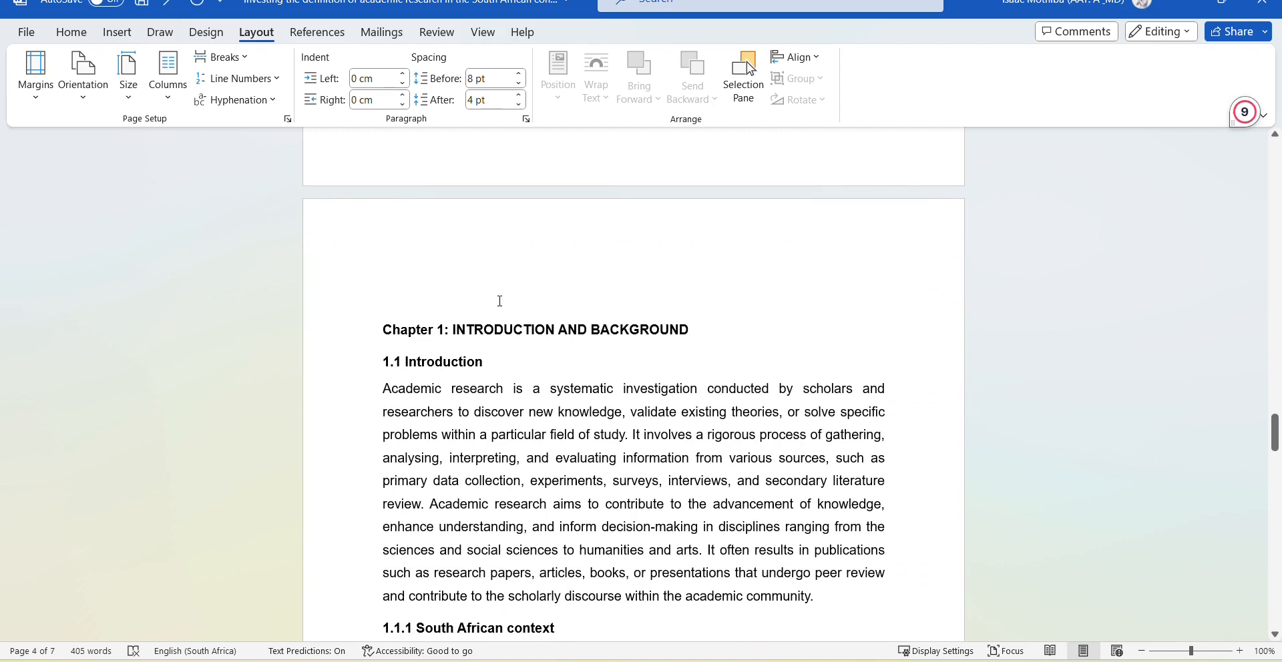
scroll(725, 297, "up", 5)
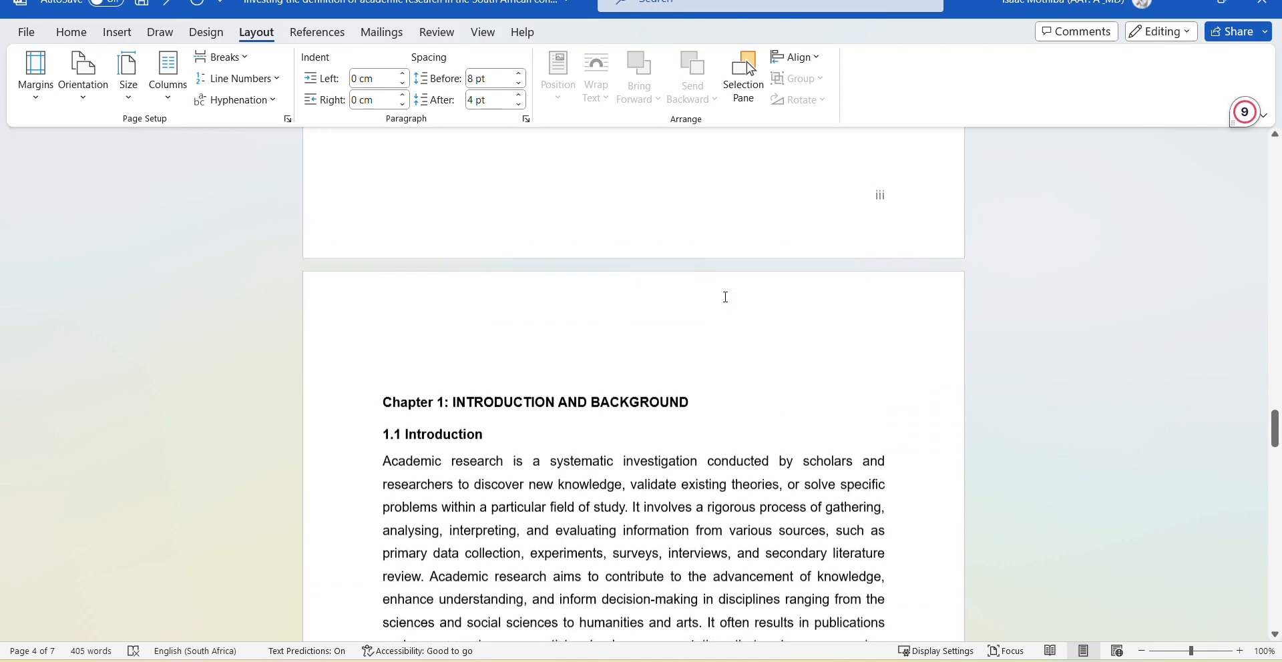
scroll(750, 297, "up", 2)
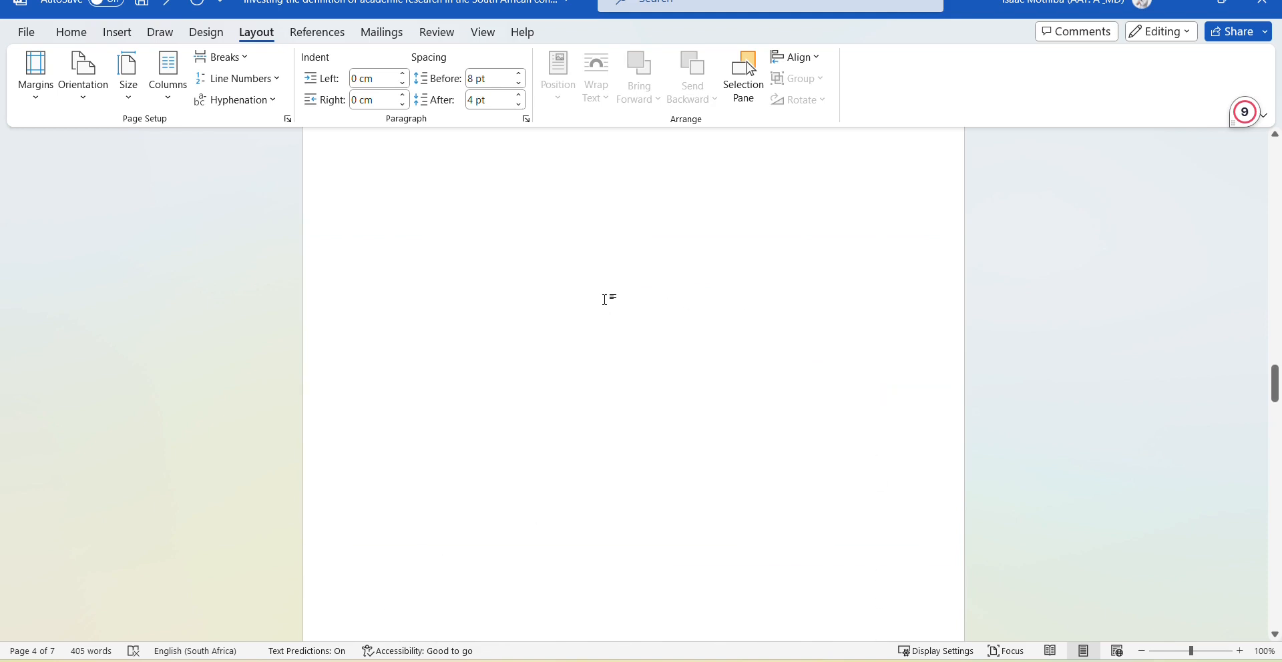
scroll(605, 300, "up", 1)
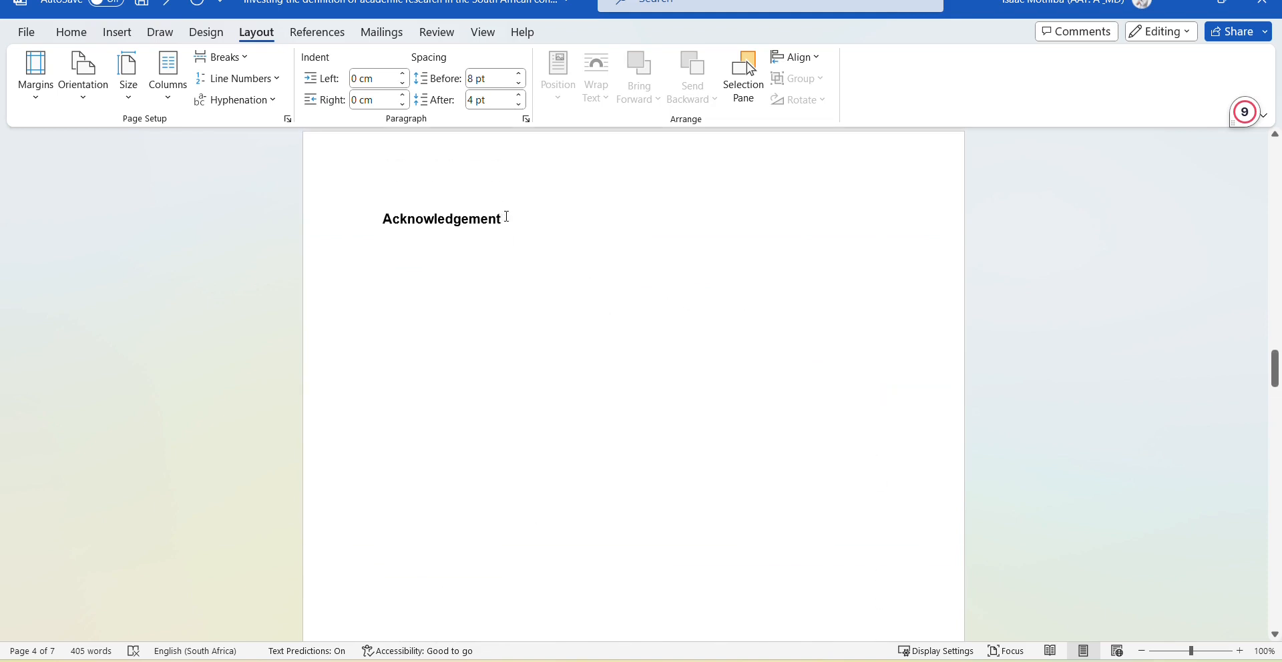
scroll(520, 274, "down", 2)
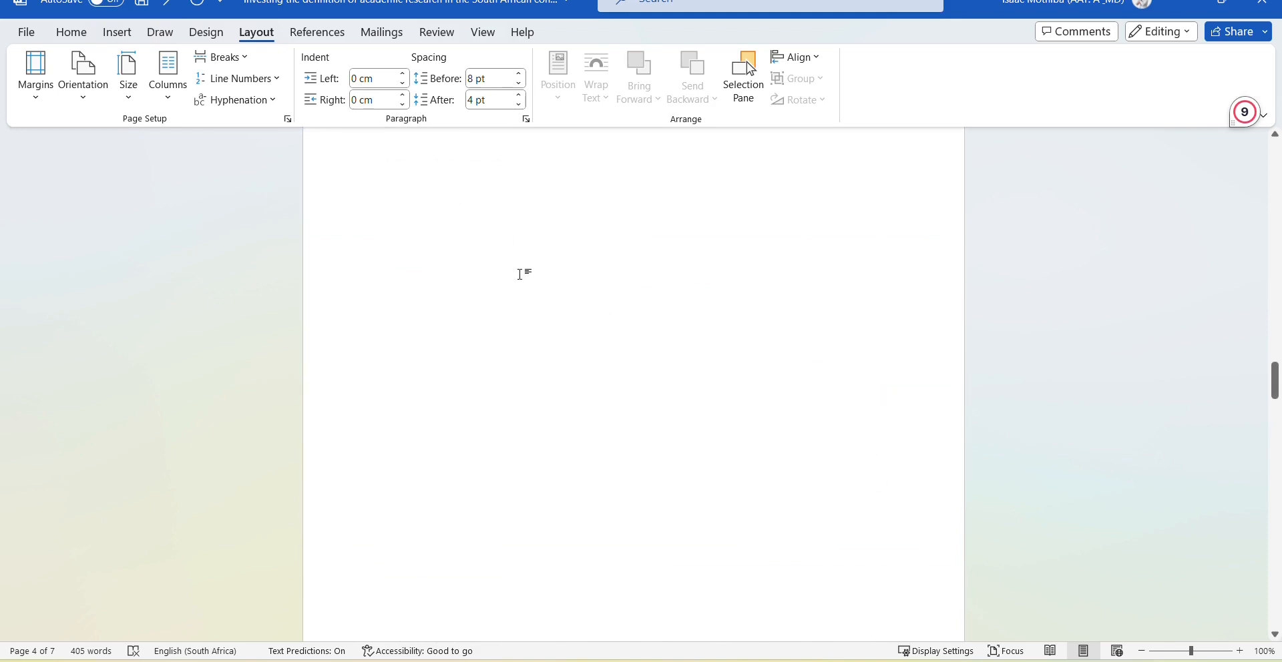
scroll(520, 274, "down", 5)
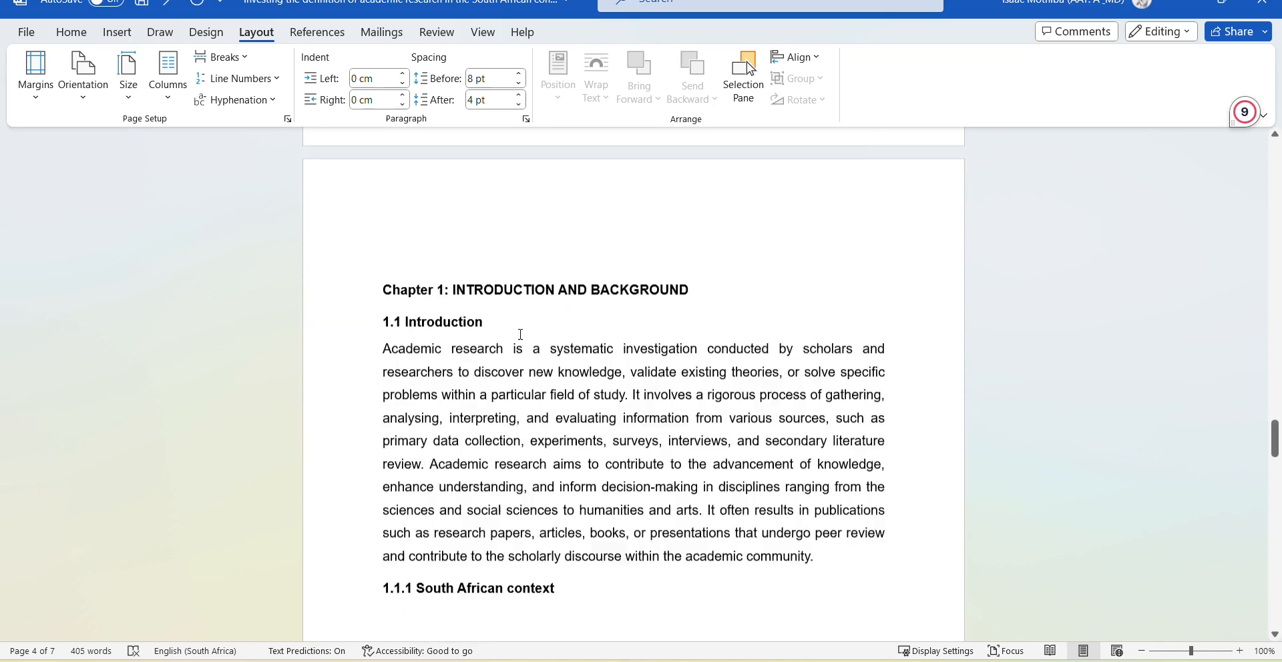
scroll(520, 334, "down", 10)
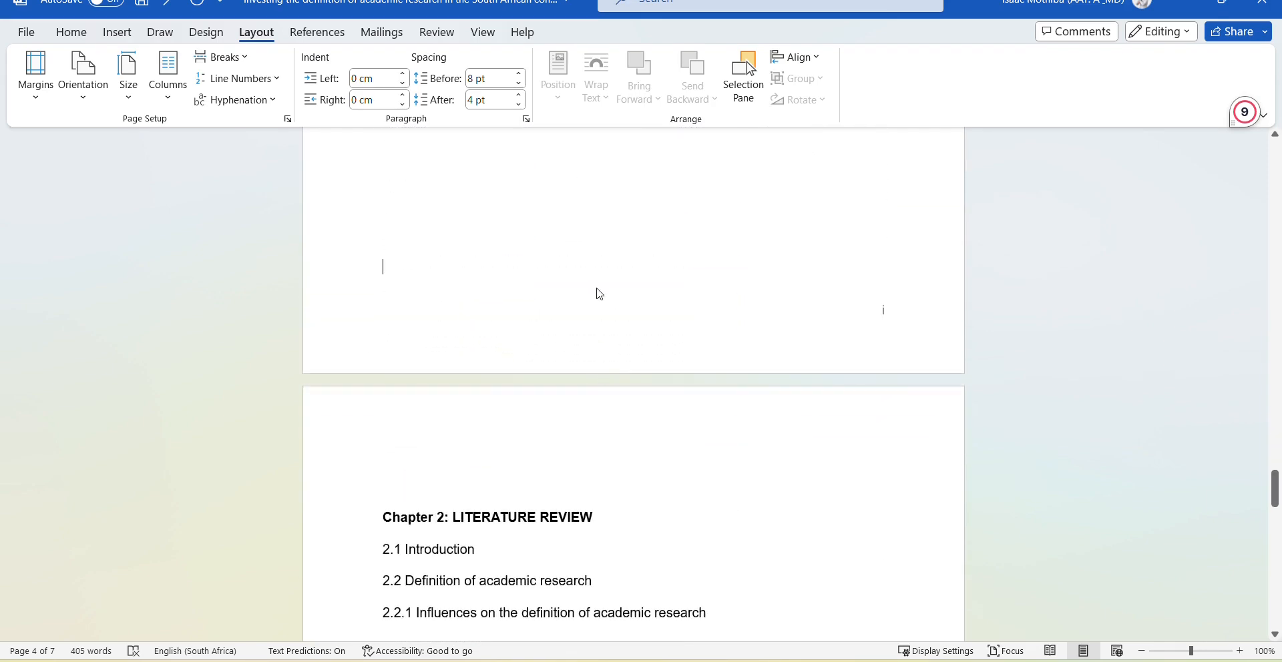
Open the Chapter 1 section's footer and turn off Link to Previous.
double_click(683, 335)
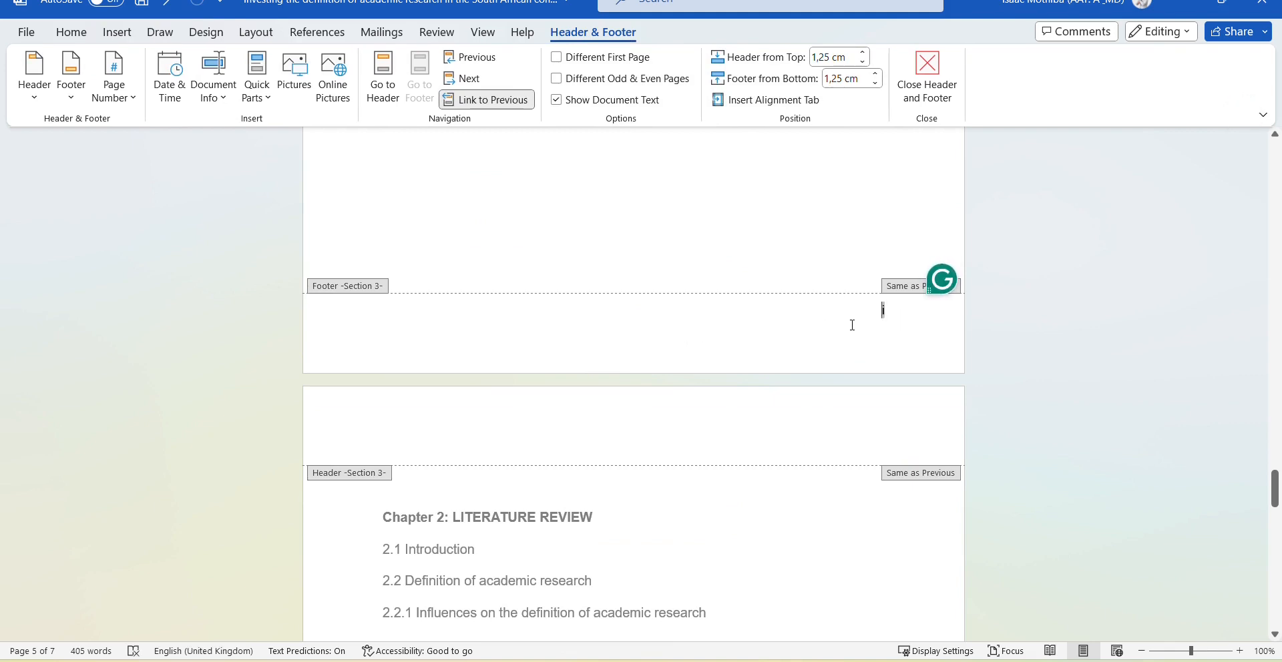
left_click(489, 100)
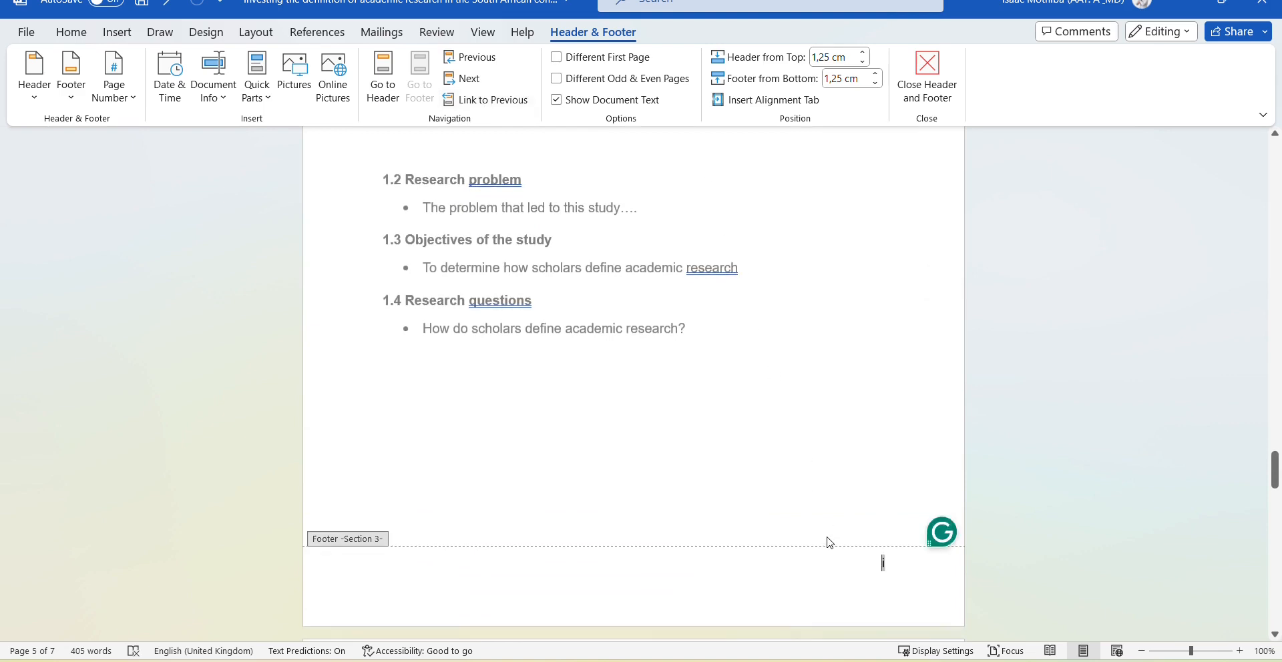
Set Chapter 1's page numbers to the 1, 2, 3 format starting at 1, then close the footer.
left_click(135, 100)
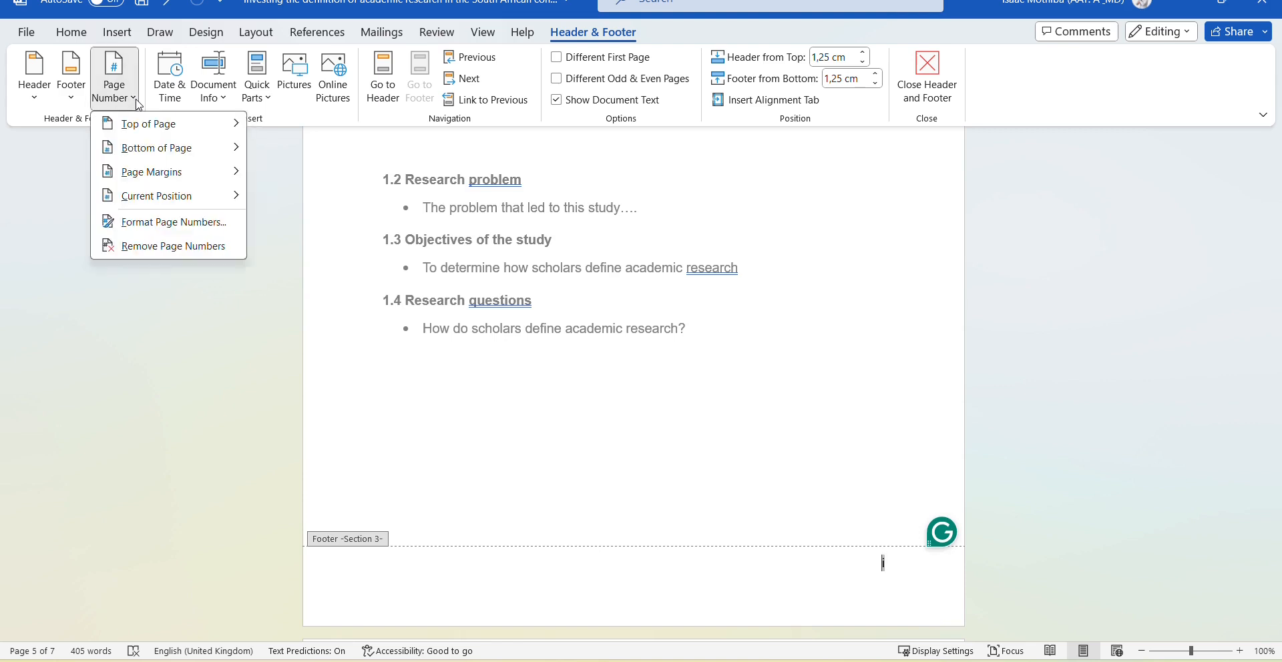
left_click(193, 227)
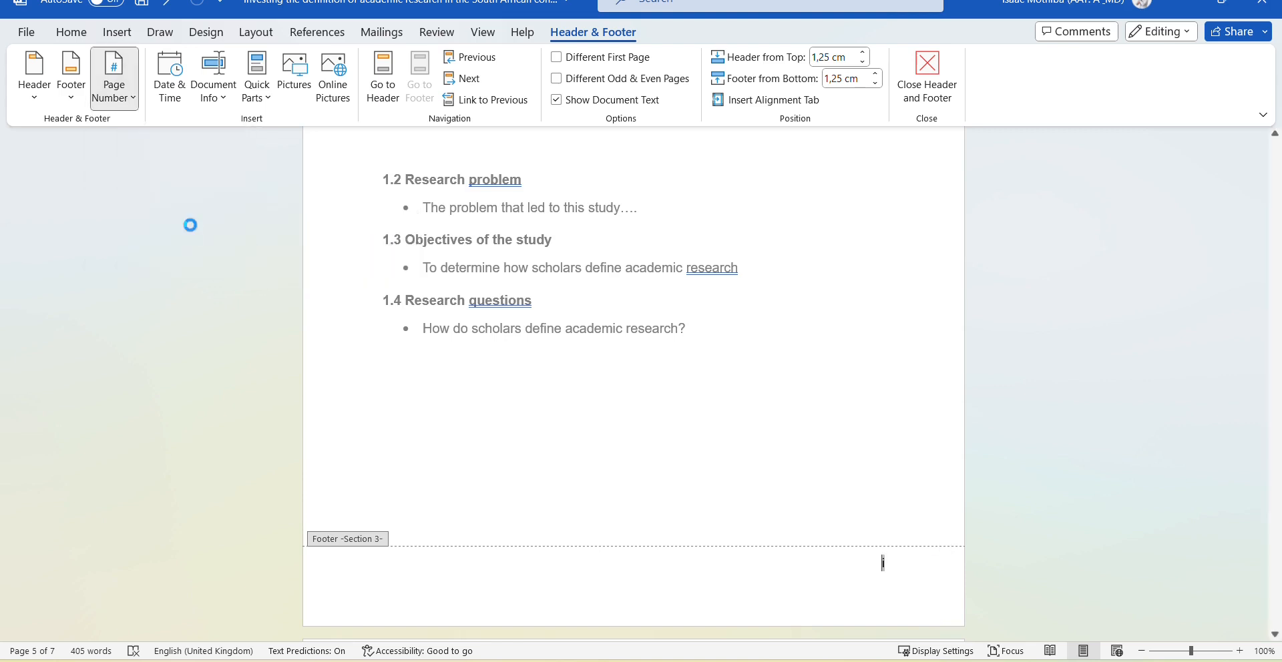
left_click(733, 225)
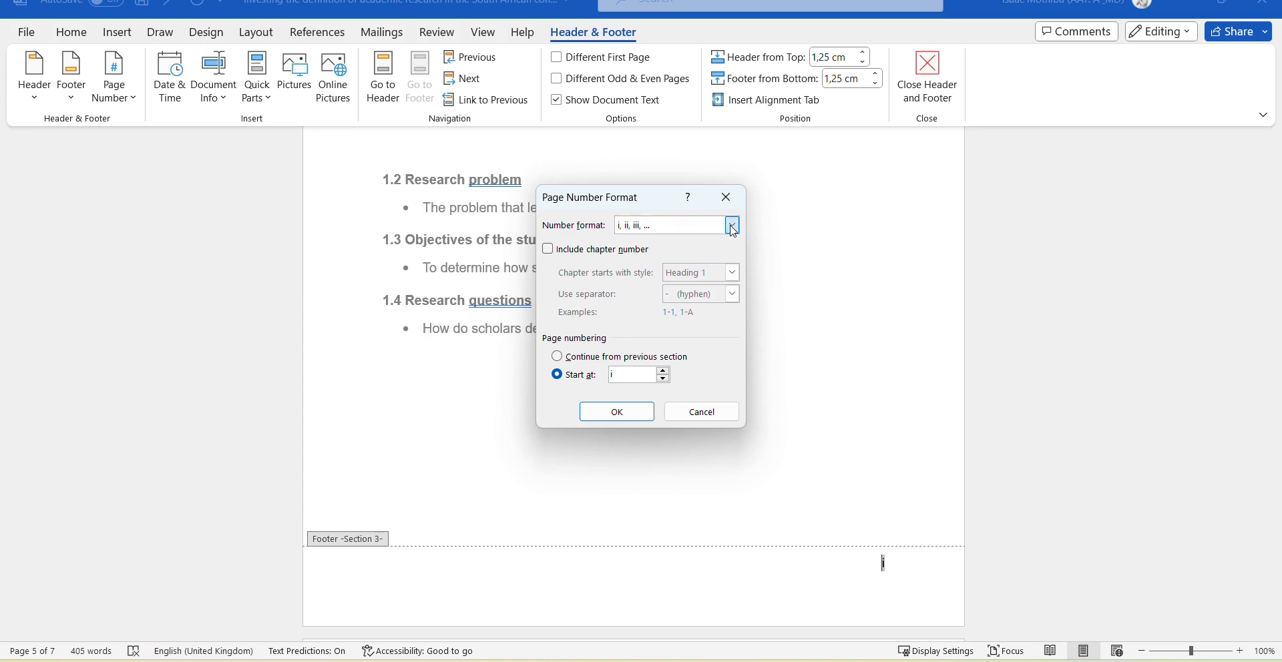
left_click(651, 241)
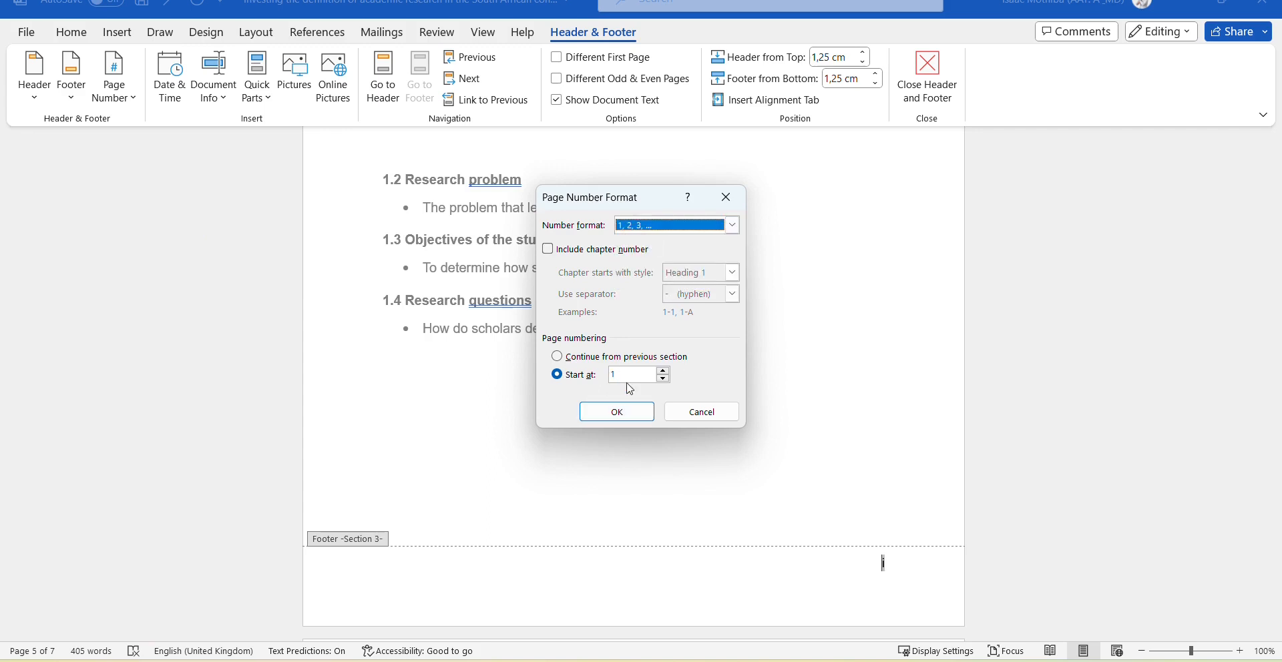
left_click(668, 383)
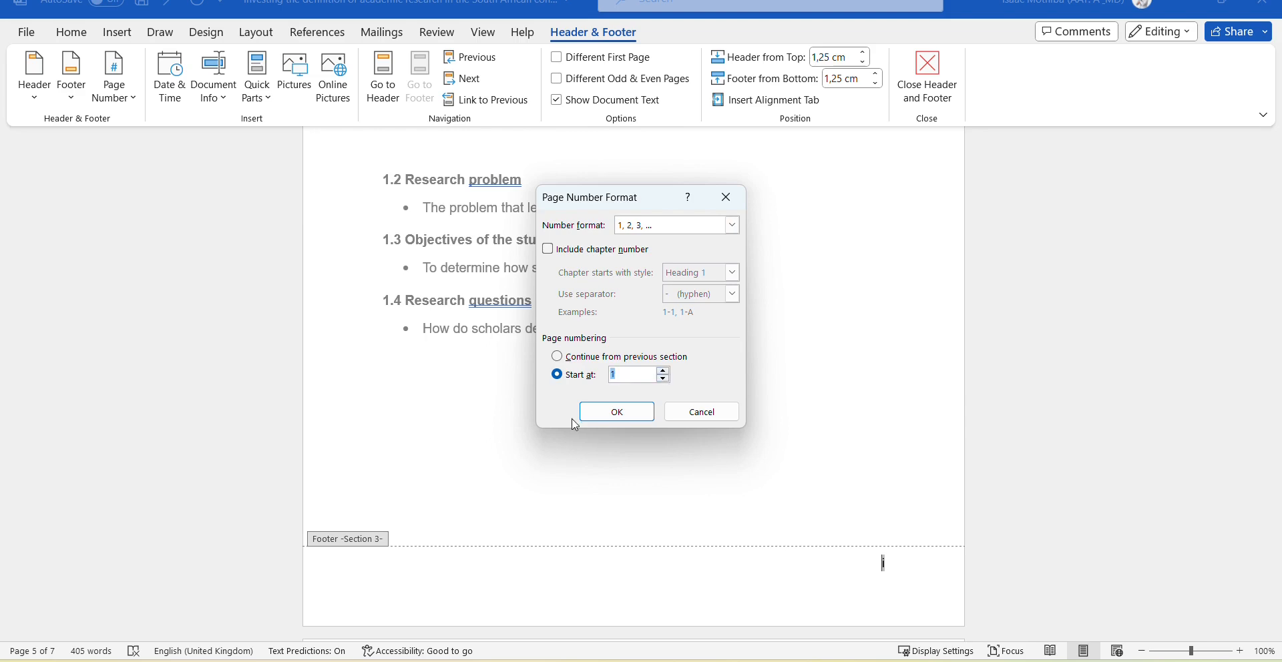
left_click(610, 412)
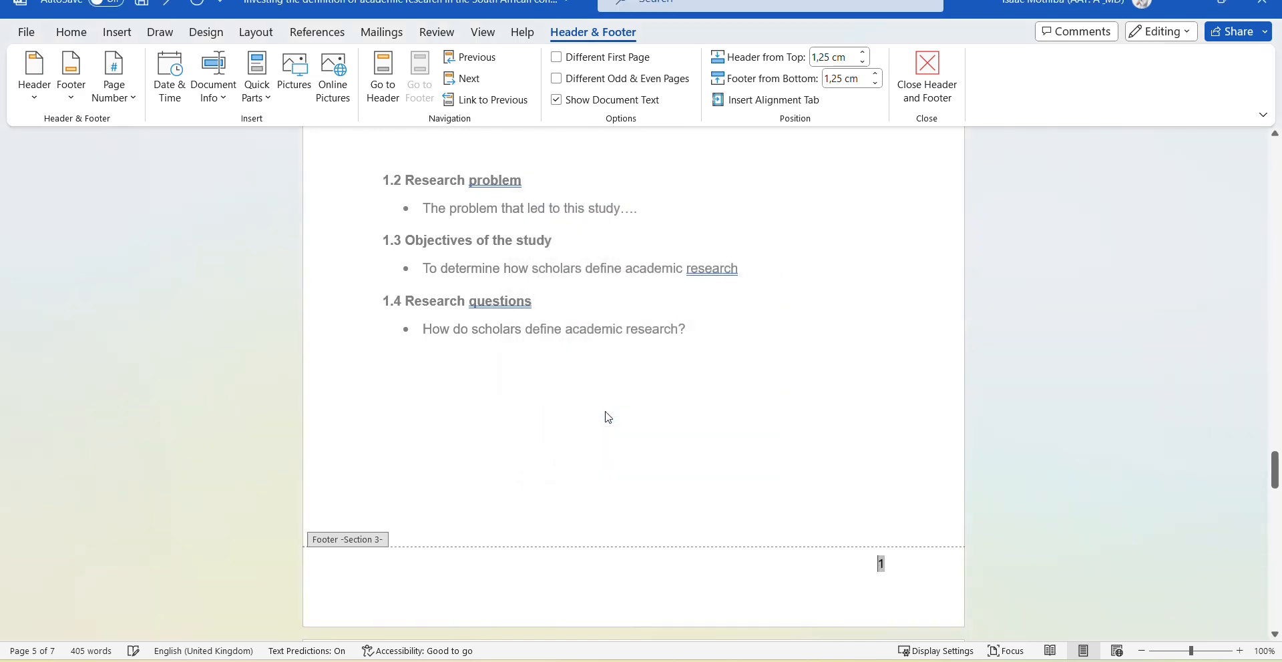
double_click(740, 413)
Scroll through Chapters 1–3 checking footers read 1 to 3, then back up to the table of contents.
scroll(861, 449, "down", 3)
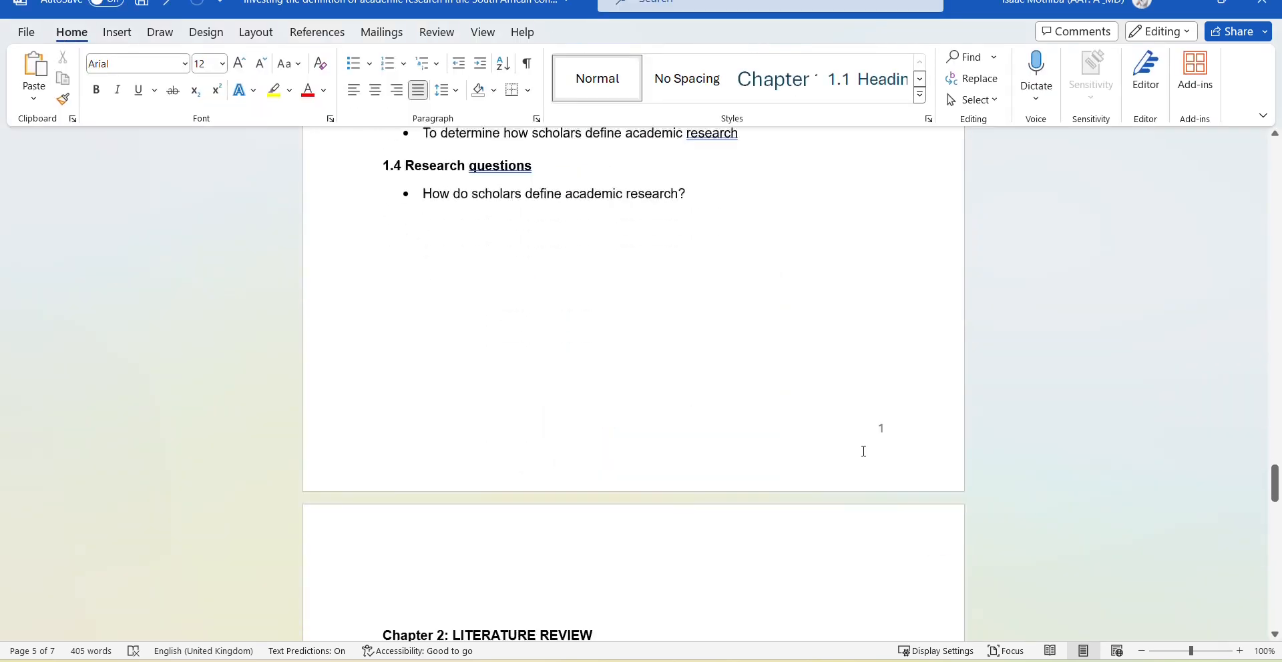
scroll(863, 451, "up", 2)
scroll(863, 452, "up", 10)
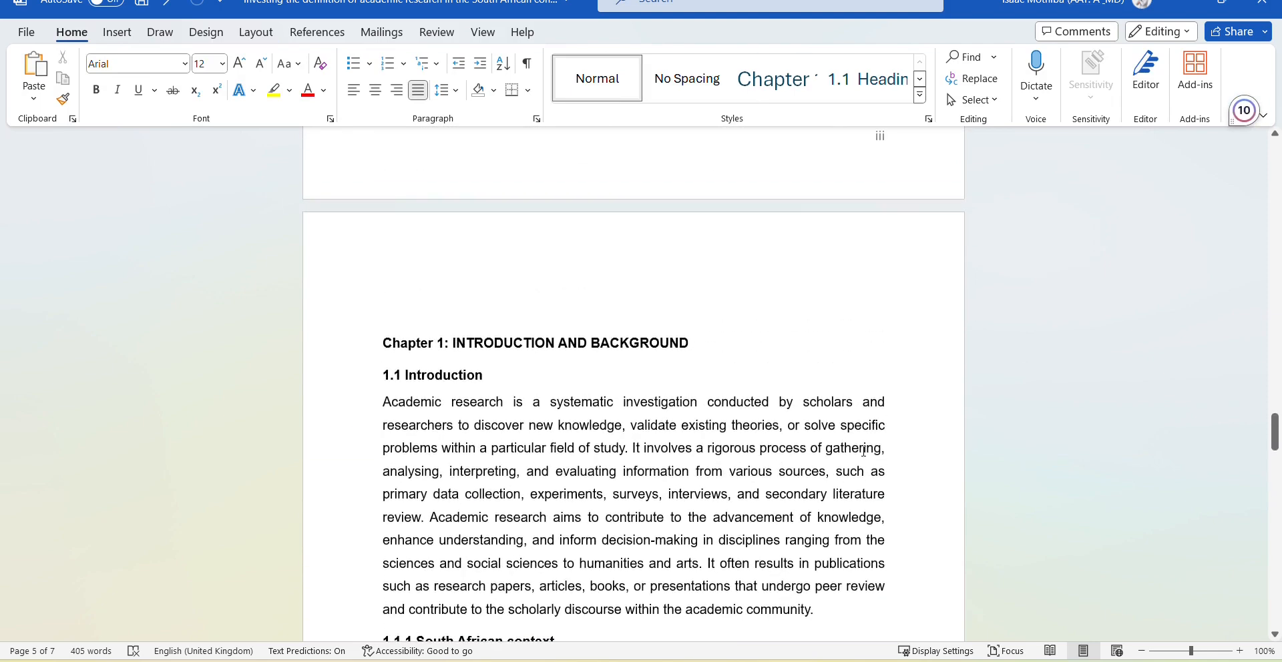
scroll(855, 435, "down", 10)
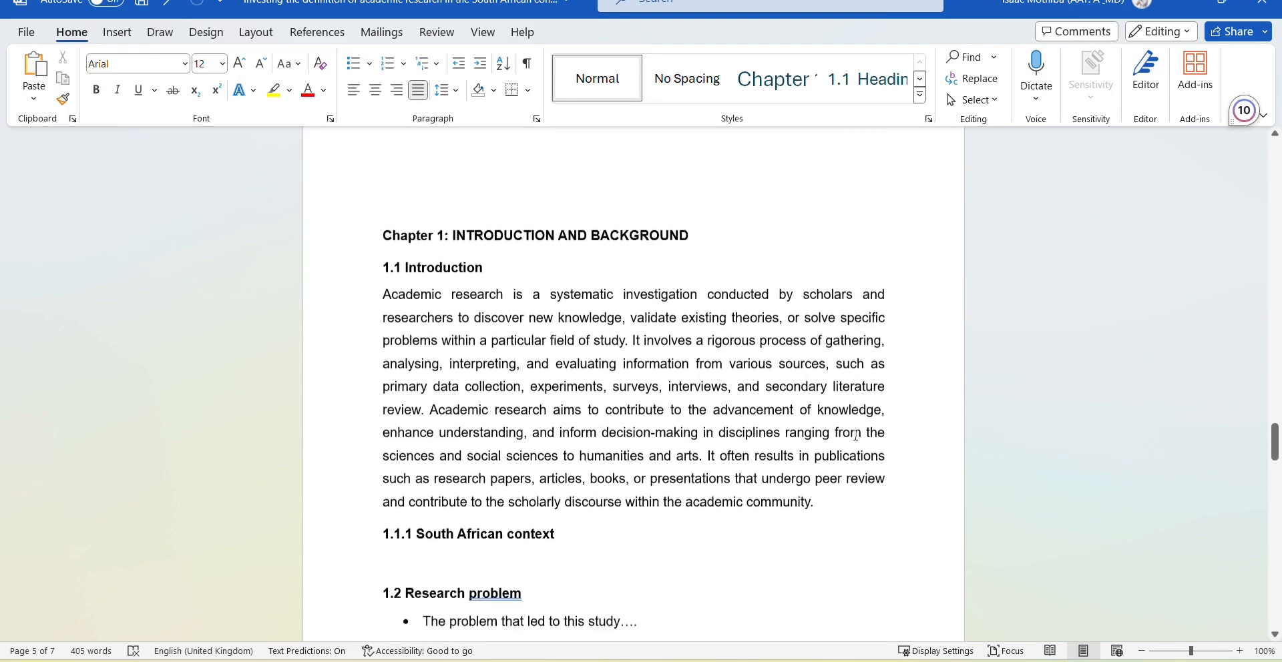
scroll(855, 436, "down", 3)
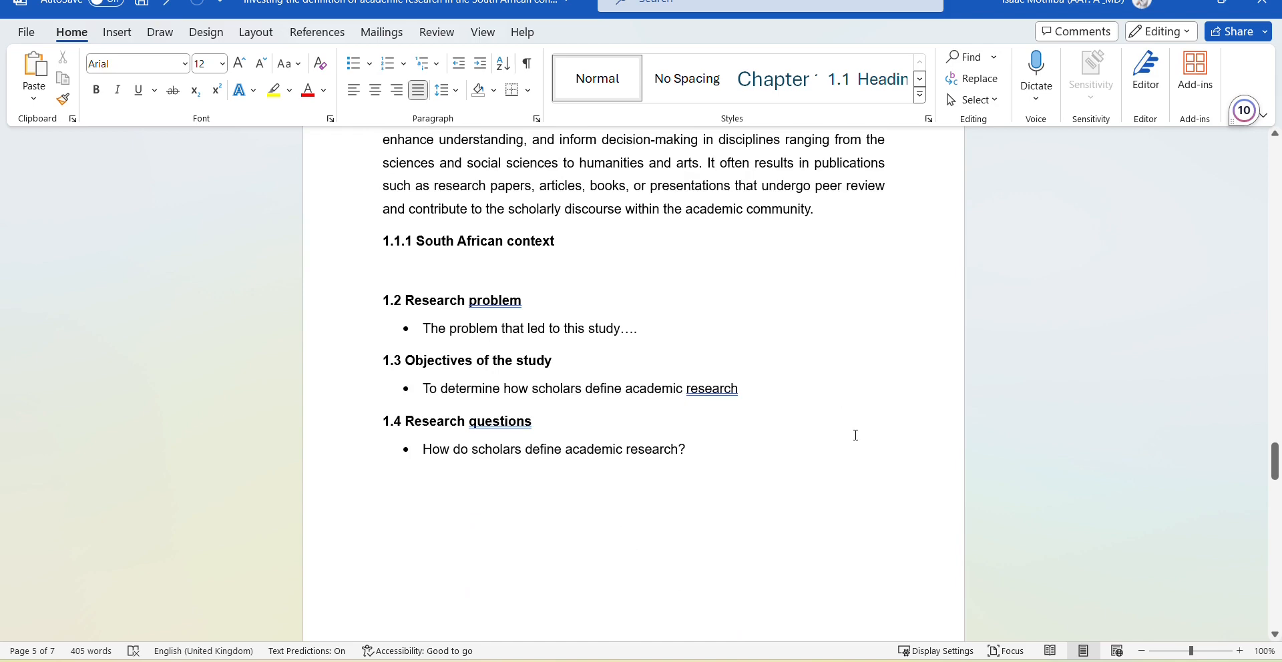
scroll(855, 435, "down", 15)
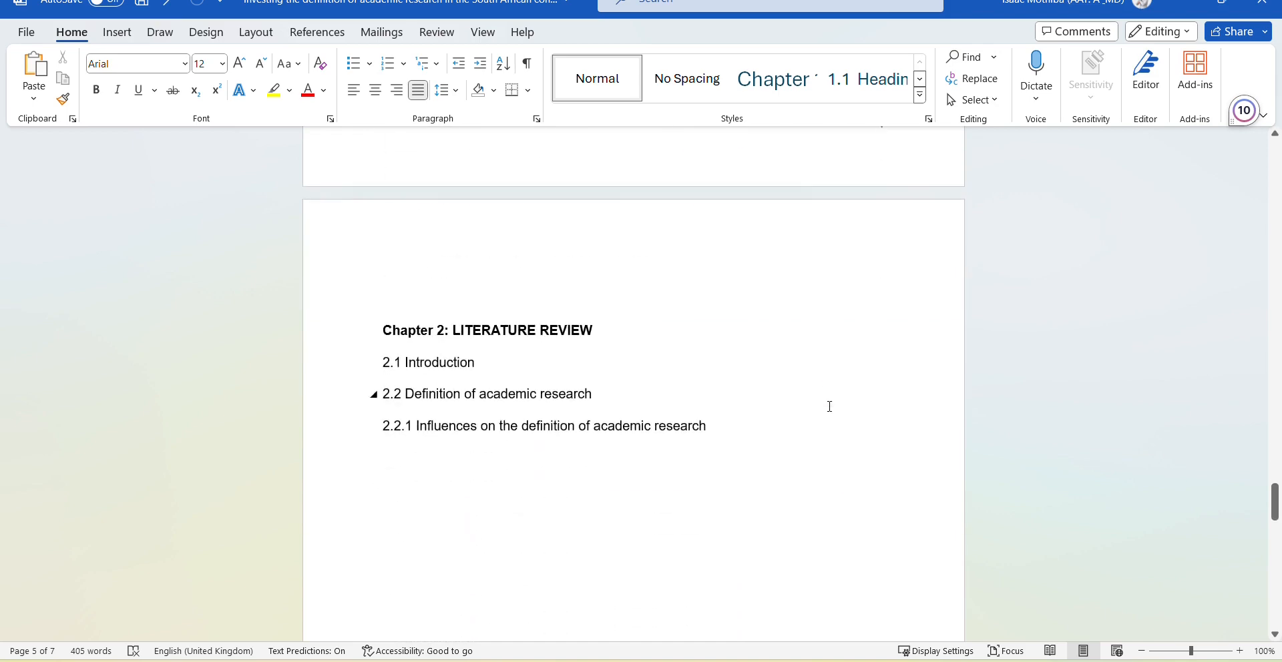
scroll(829, 406, "down", 15)
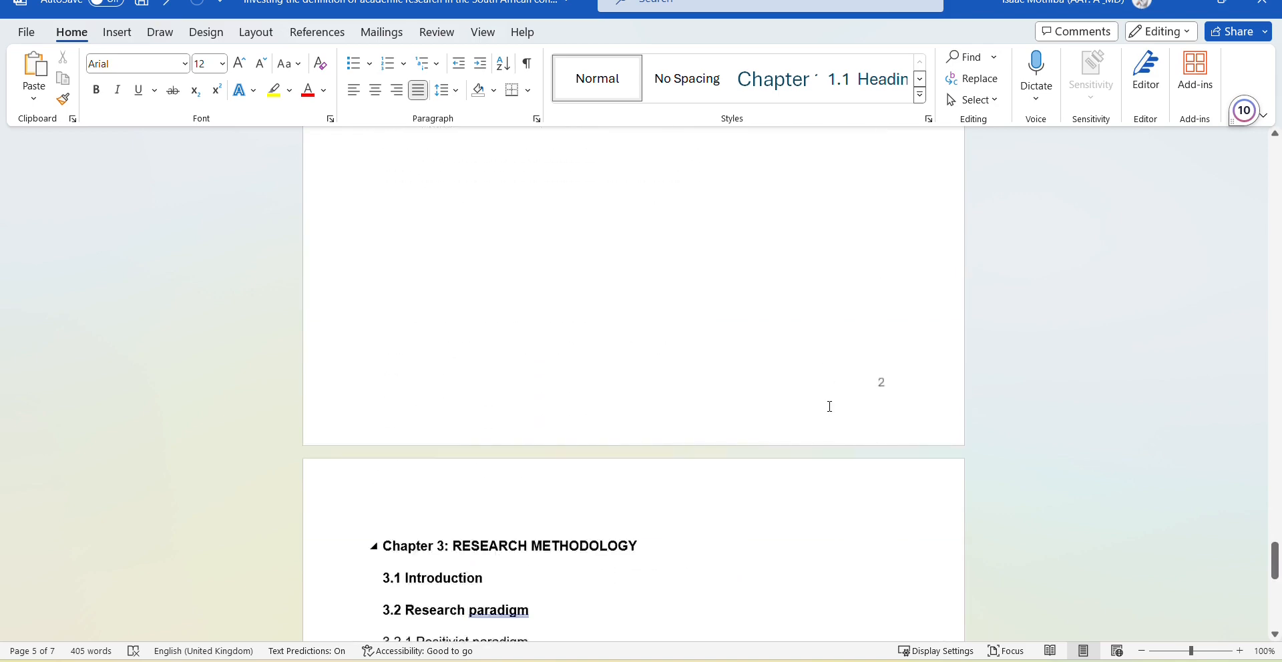
scroll(829, 406, "down", 10)
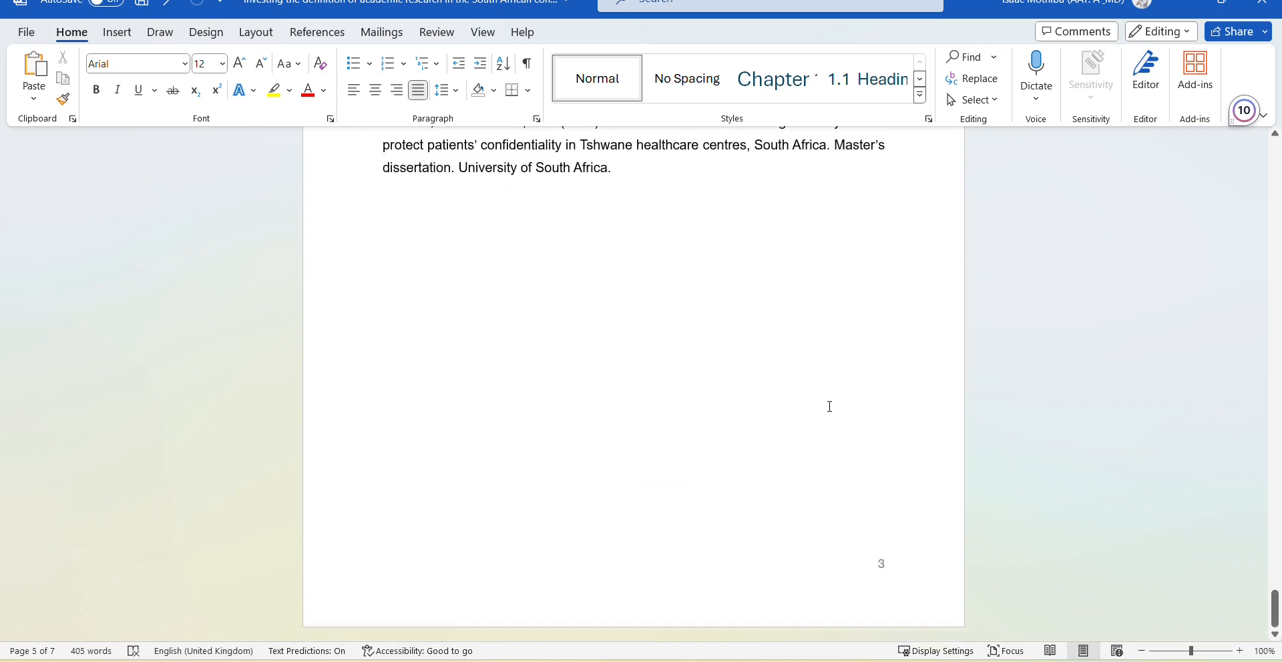
scroll(830, 406, "up", 4)
scroll(829, 406, "down", 3)
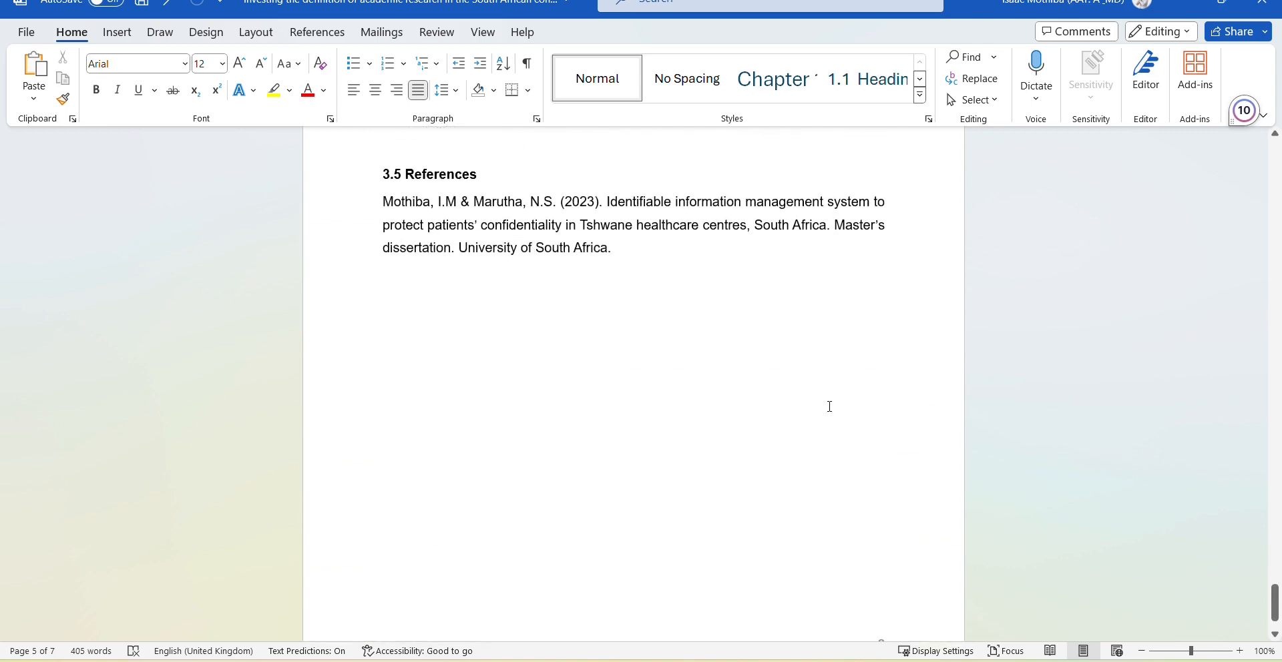
scroll(829, 405, "up", 3)
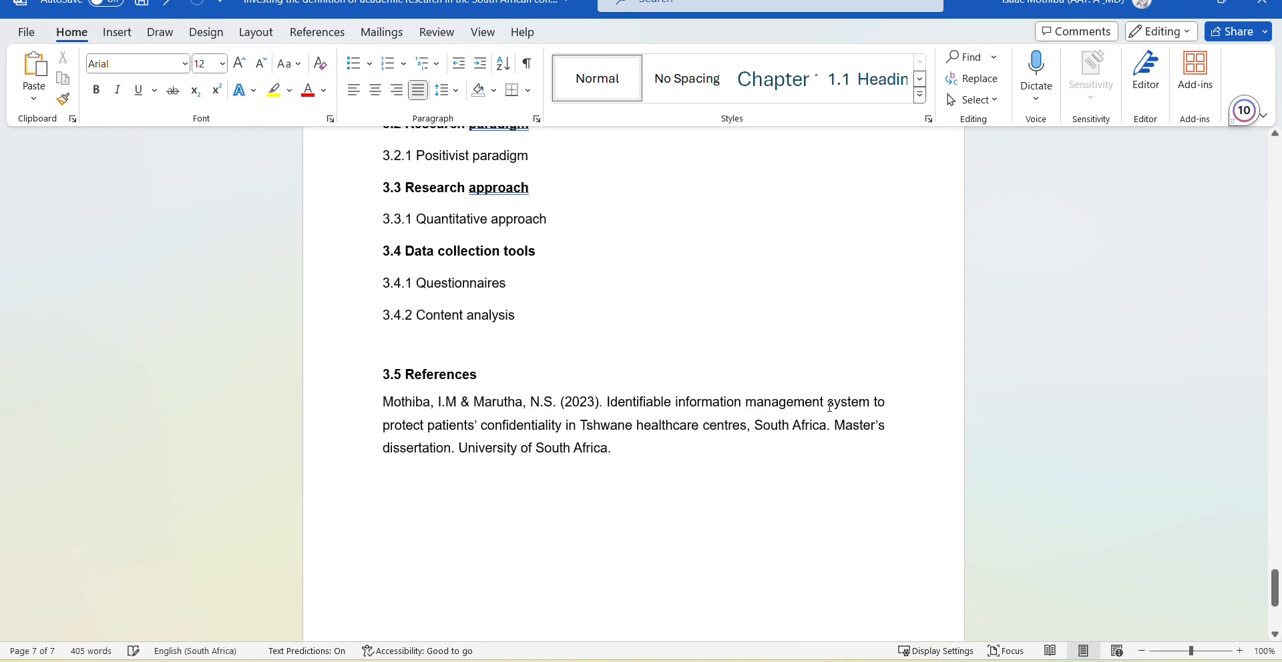
scroll(767, 361, "up", 18)
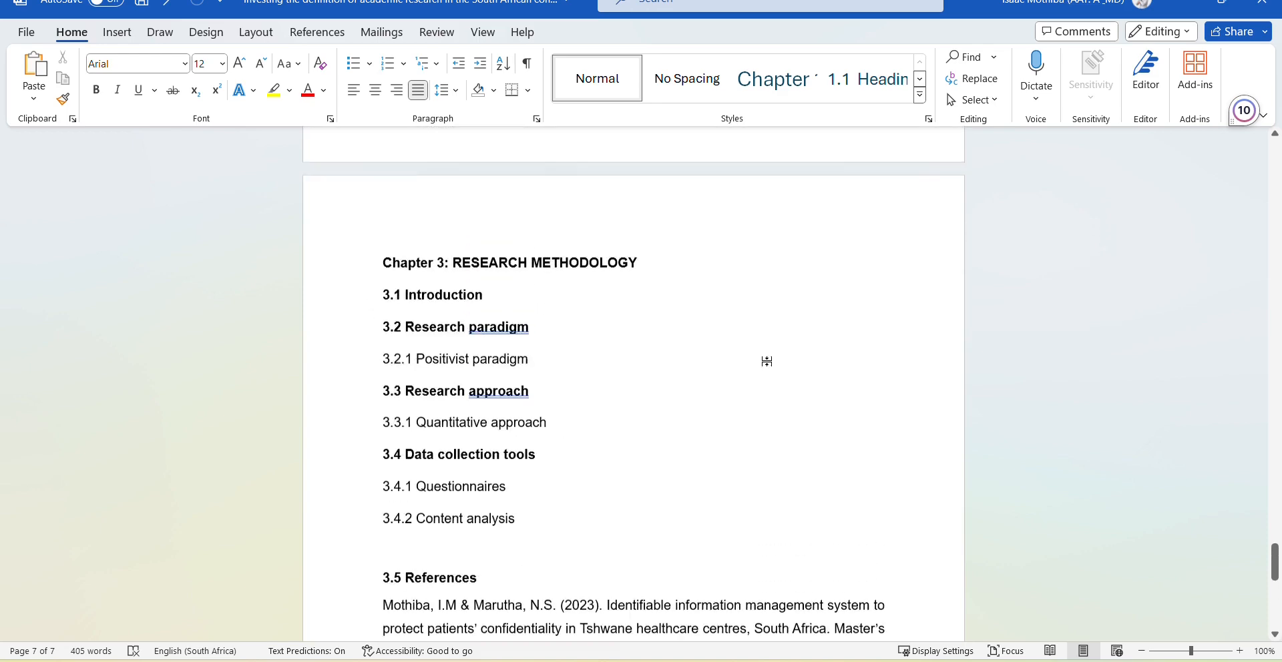
scroll(768, 362, "up", 20)
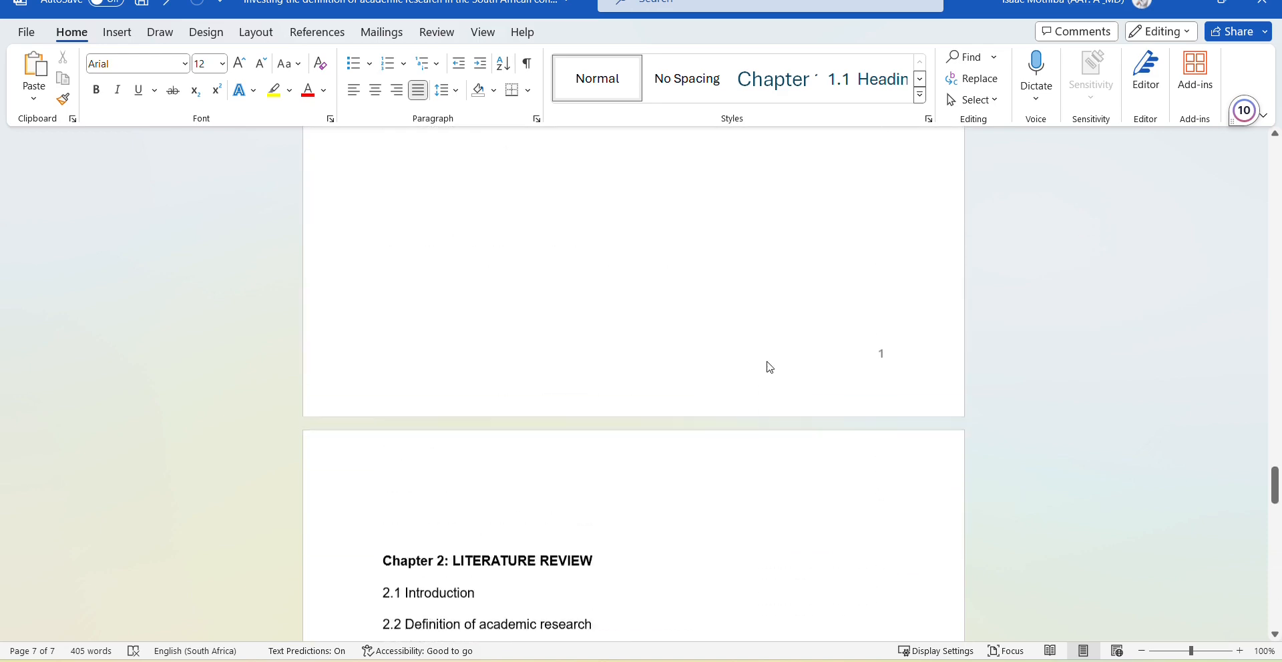
scroll(767, 362, "up", 20)
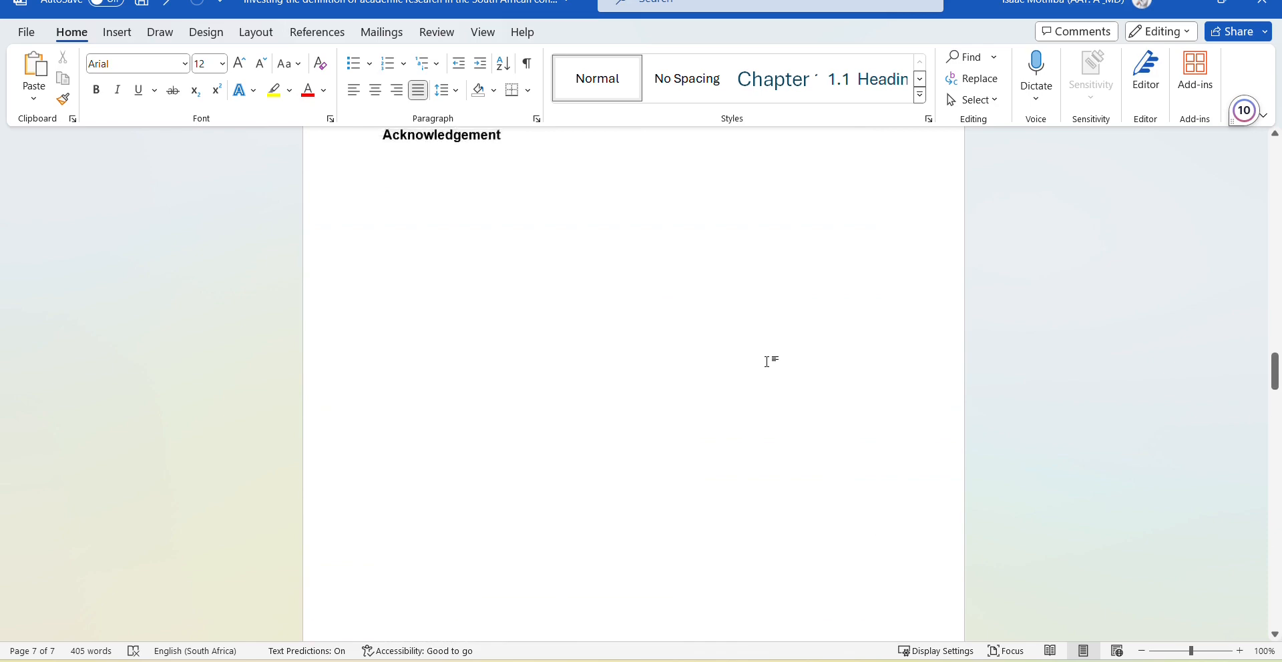
scroll(768, 362, "up", 15)
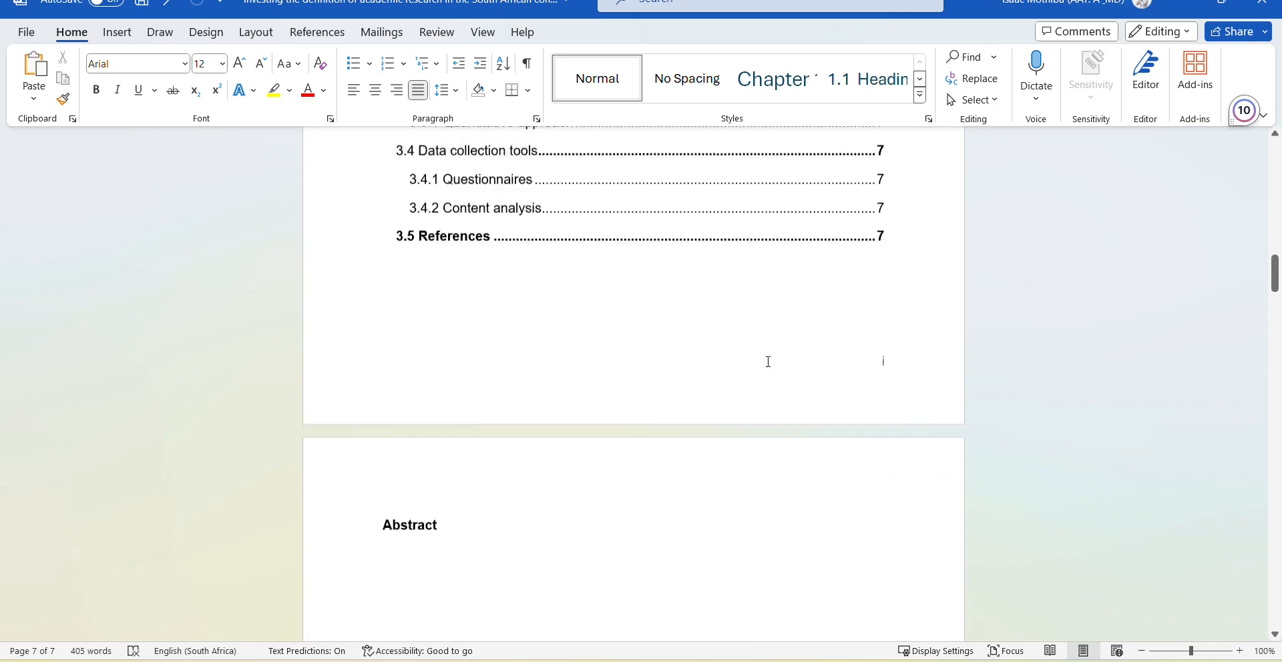
scroll(768, 362, "up", 10)
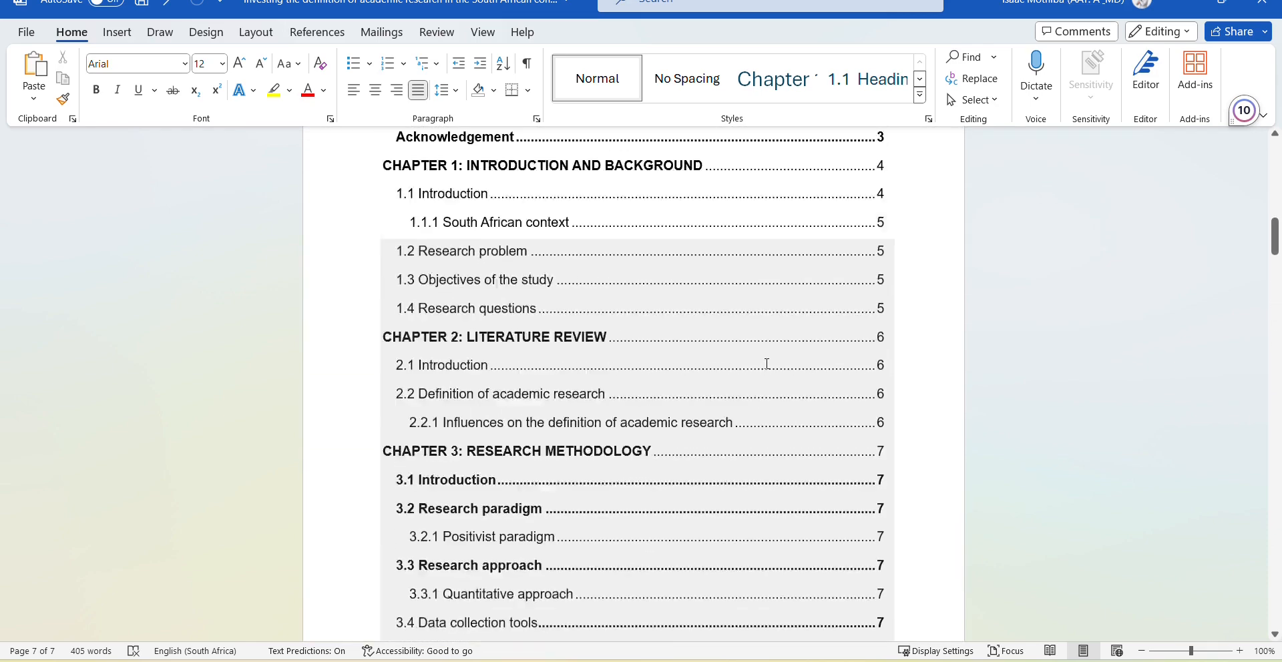
Update only the table of contents page numbers: Abstract ii, Acknowledgement iii, chapters 1–3.
left_click(692, 299)
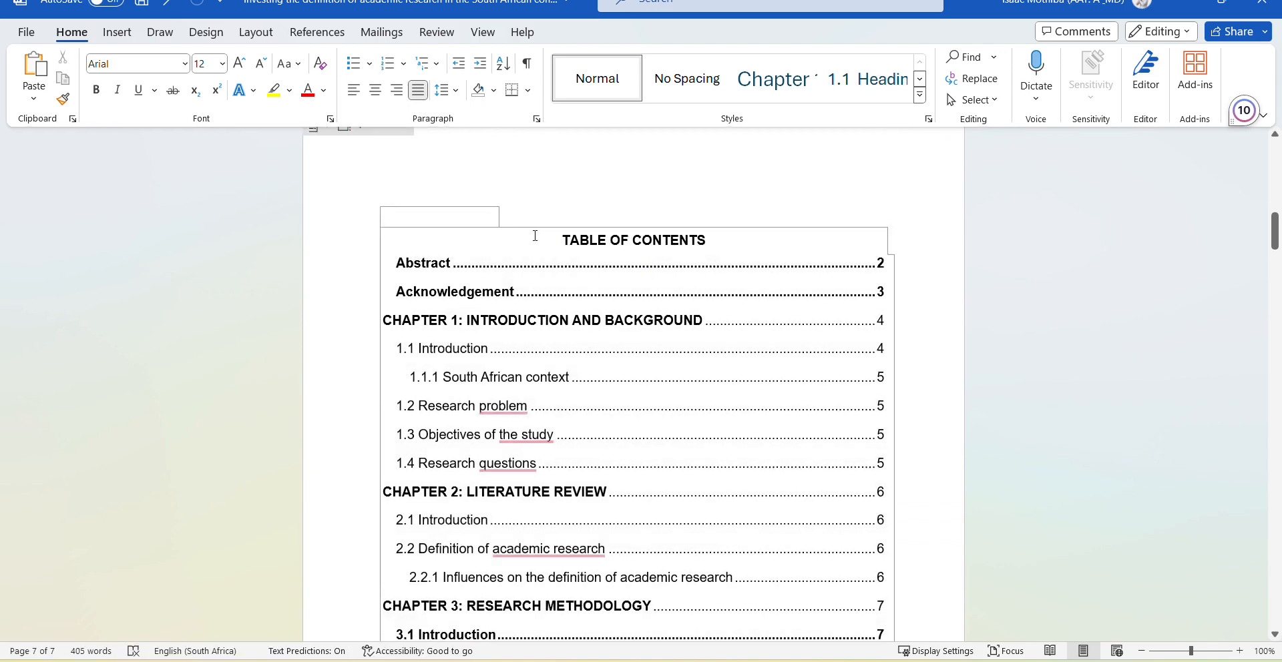
left_click(469, 217)
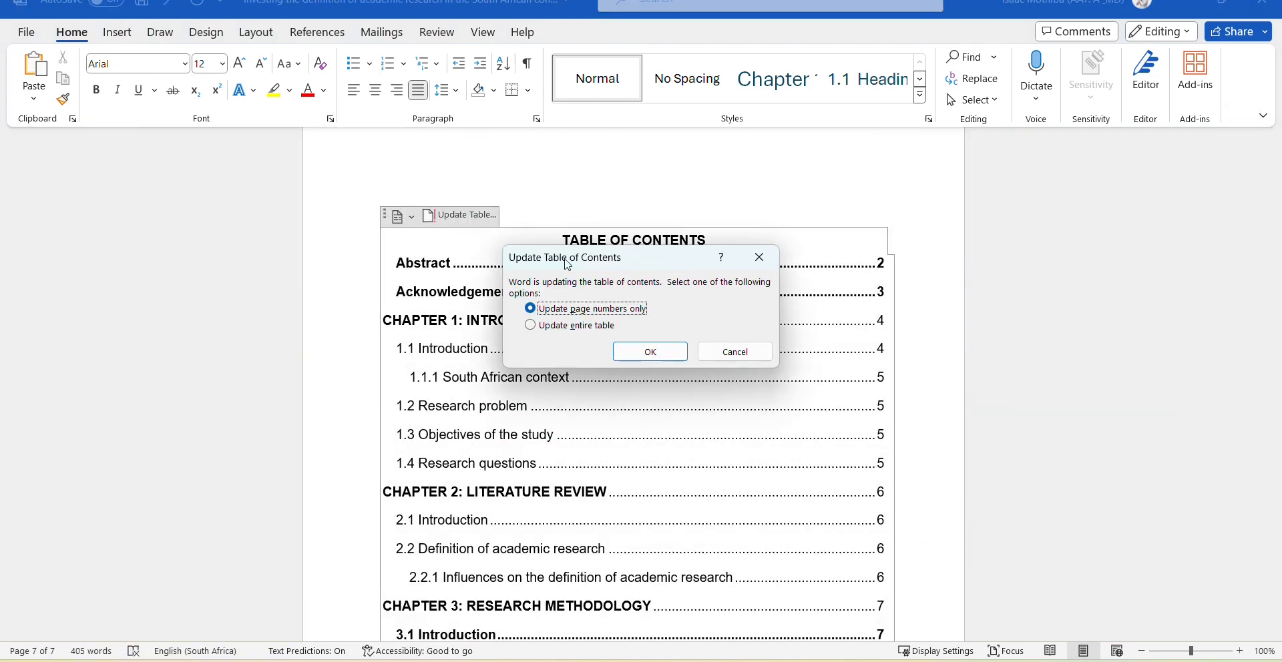
left_click(651, 352)
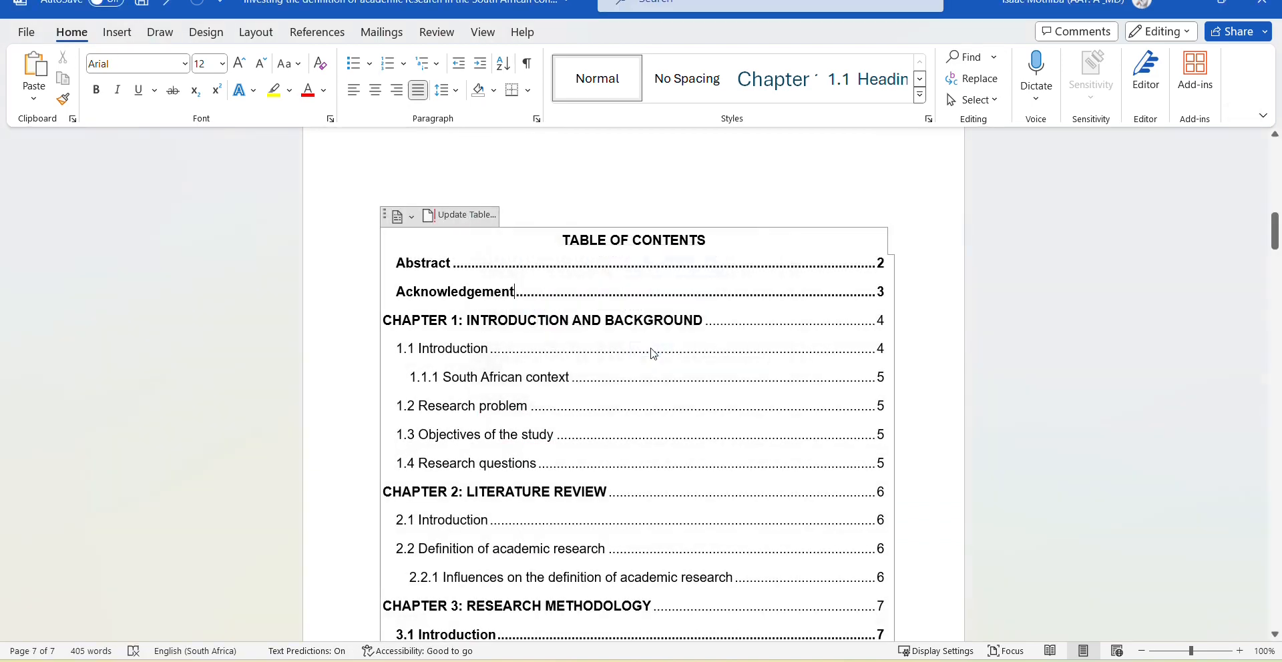
left_click(785, 191)
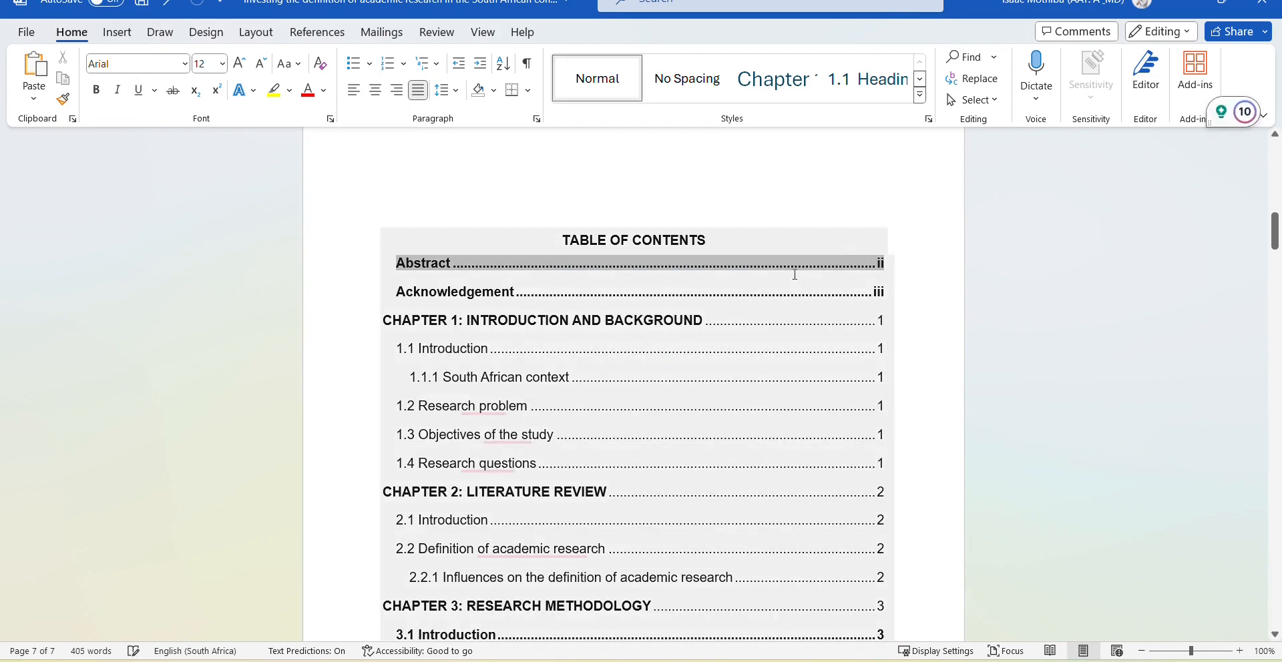
scroll(829, 287, "down", 1)
Scroll through the updated table of contents, then back up to the thesis title page.
scroll(831, 286, "down", 1)
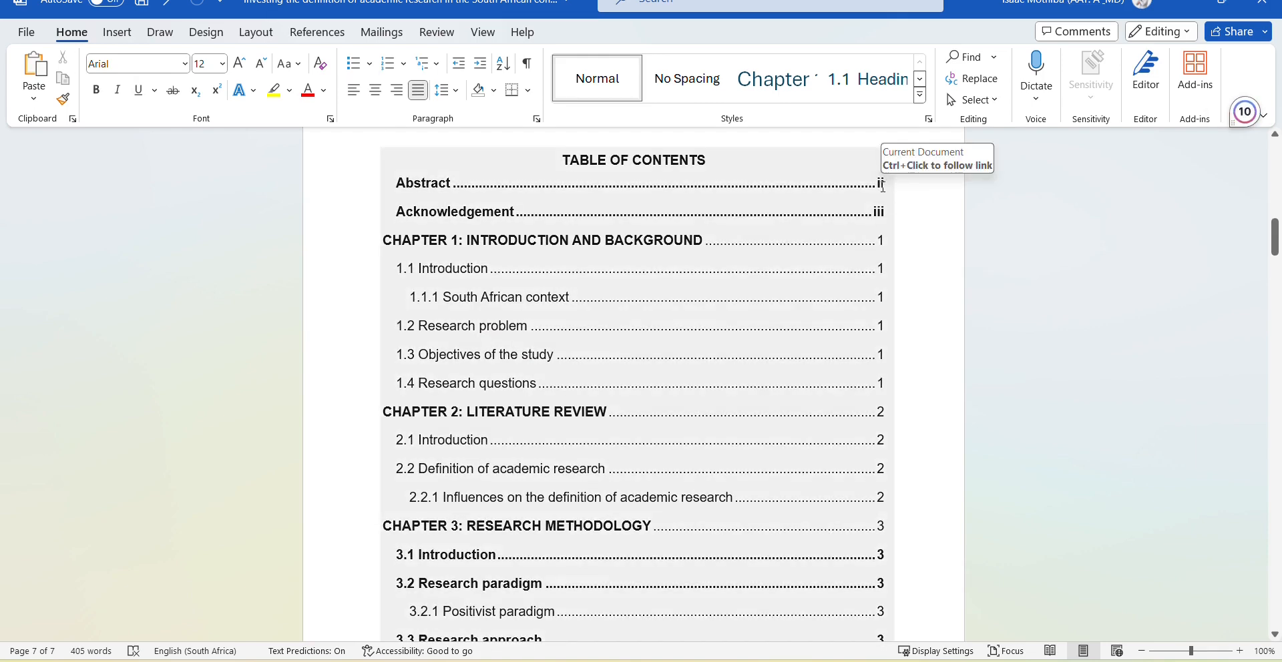
scroll(876, 280, "down", 10)
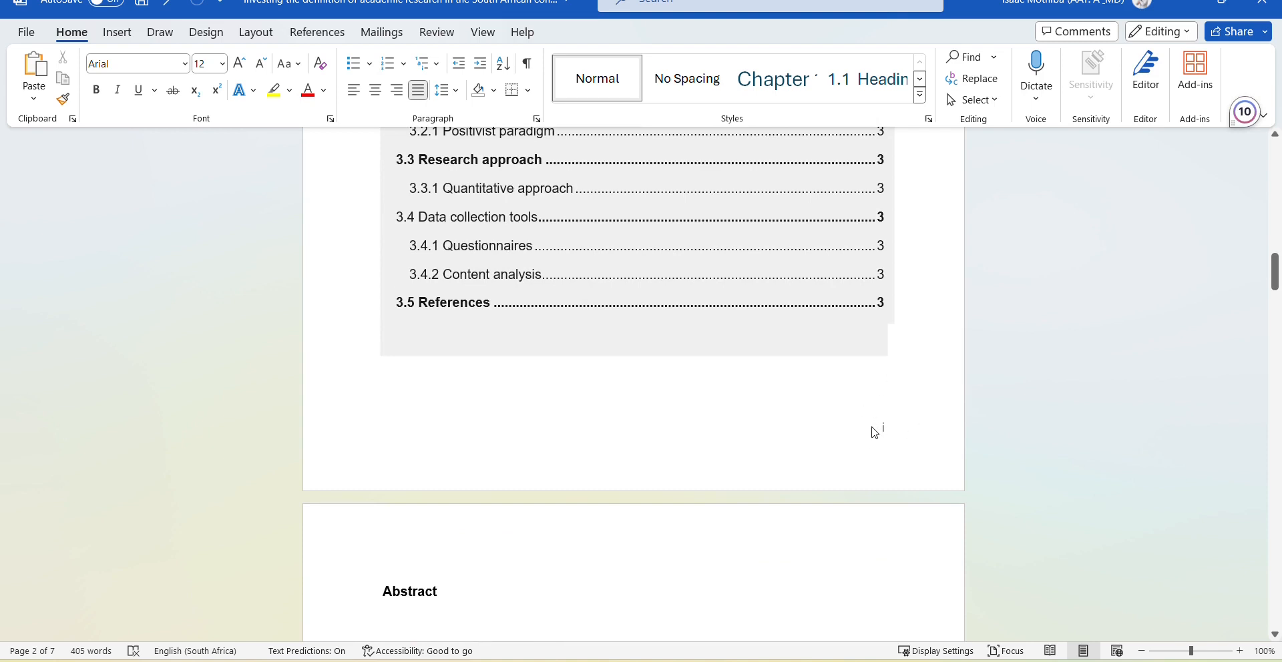
scroll(874, 432, "up", 15)
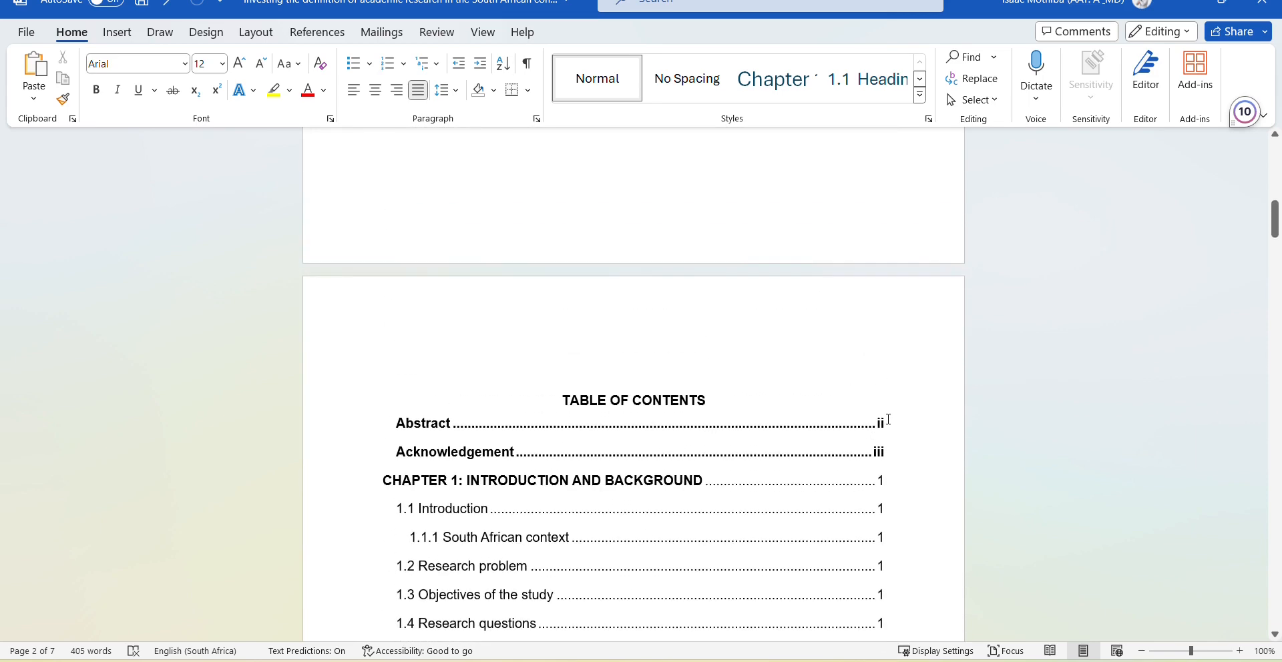
scroll(888, 419, "down", 10)
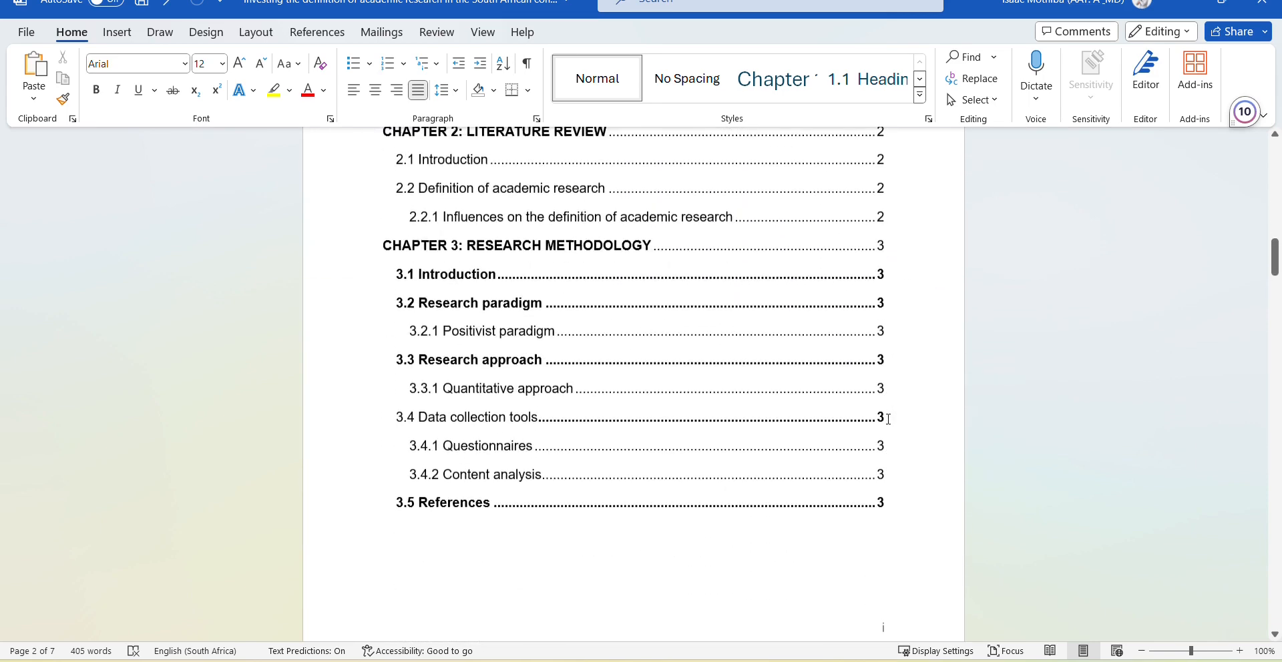
scroll(889, 419, "down", 2)
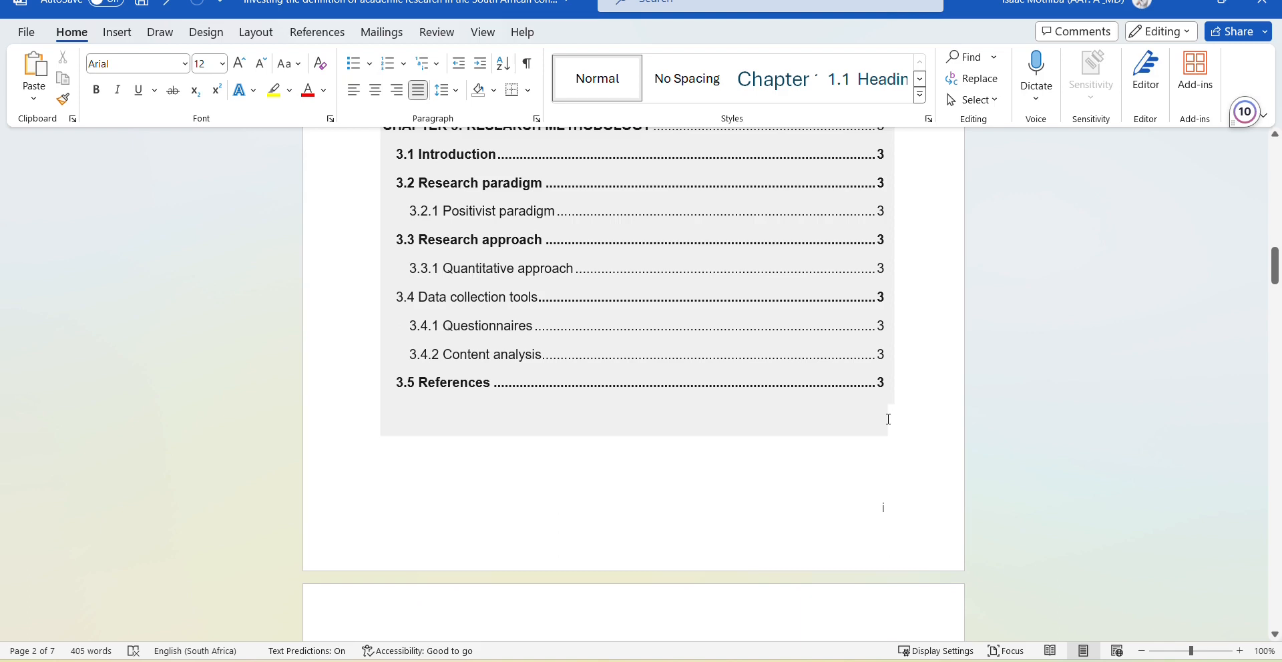
scroll(888, 419, "down", 4)
scroll(887, 419, "up", 1)
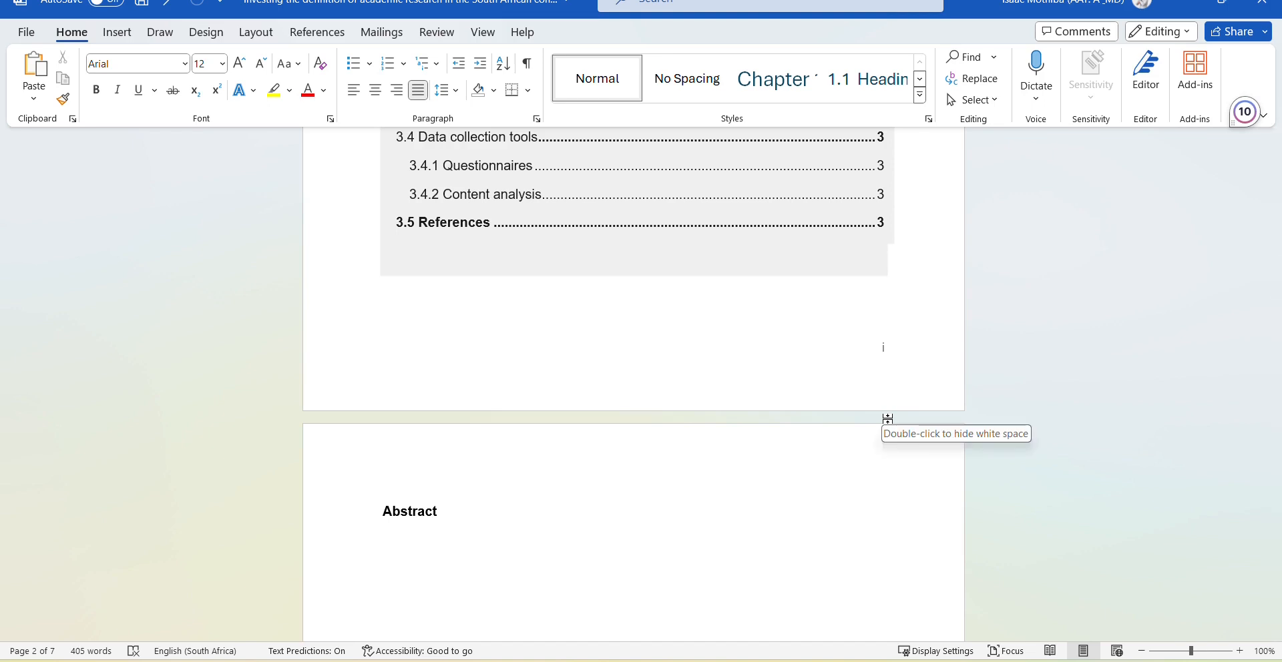
scroll(808, 386, "up", 9)
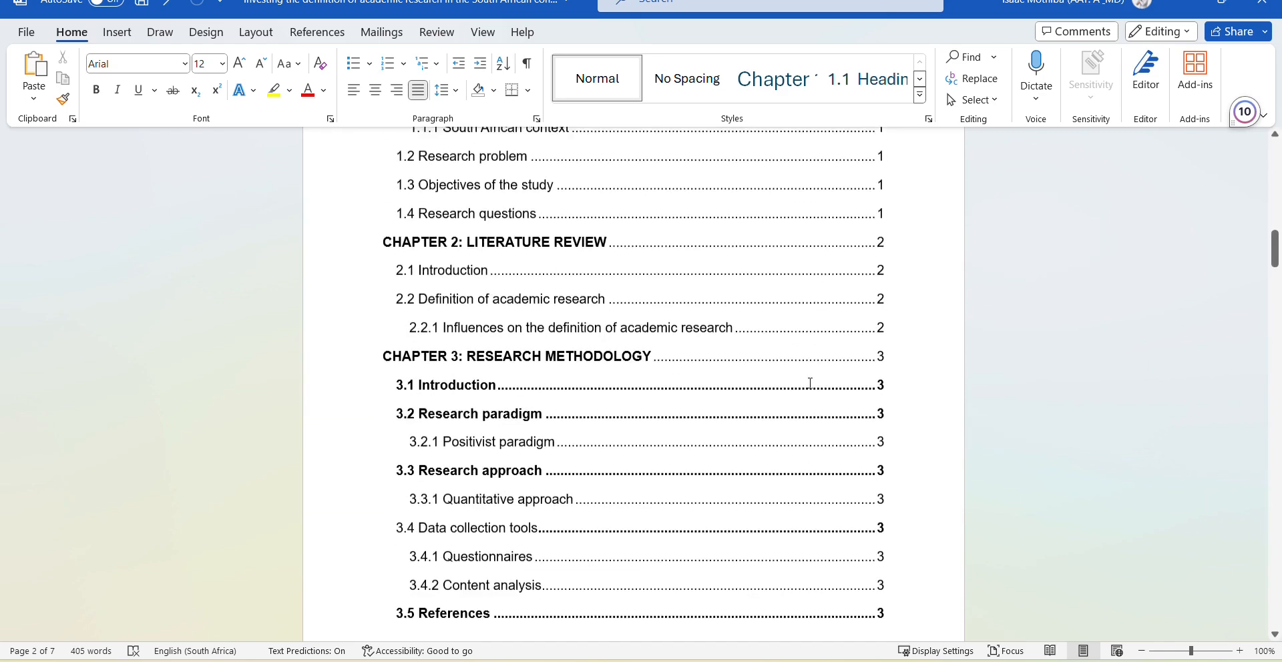
scroll(810, 383, "up", 7)
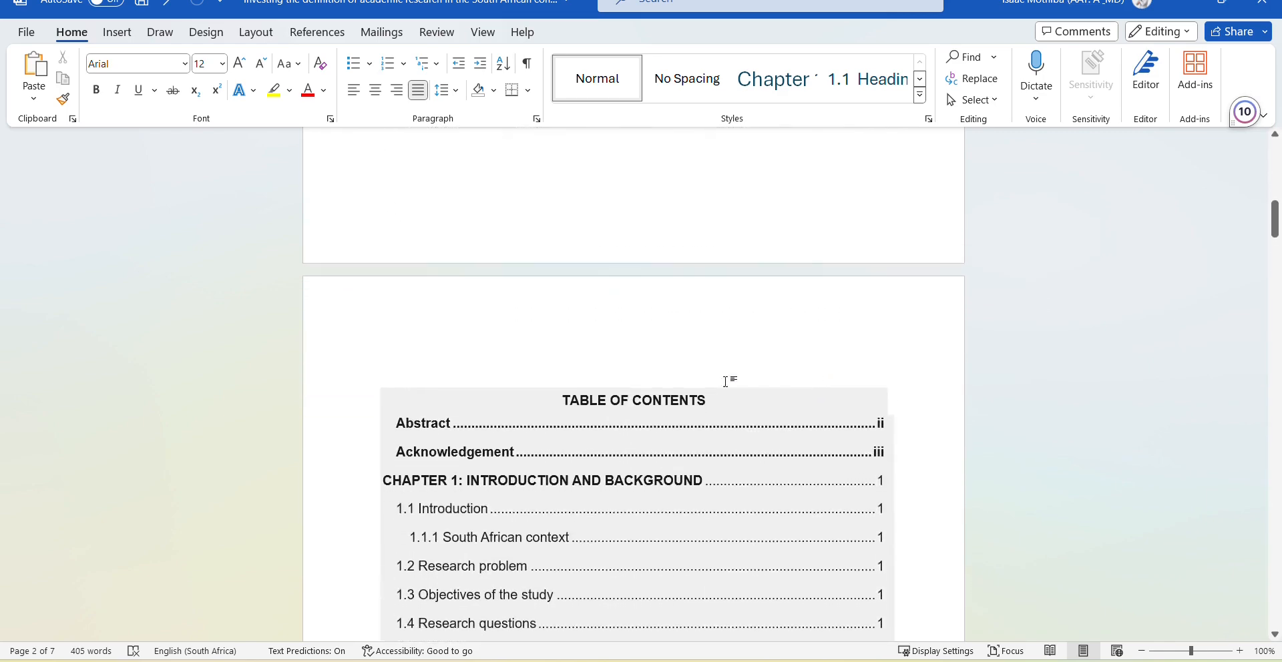
scroll(683, 346, "up", 16)
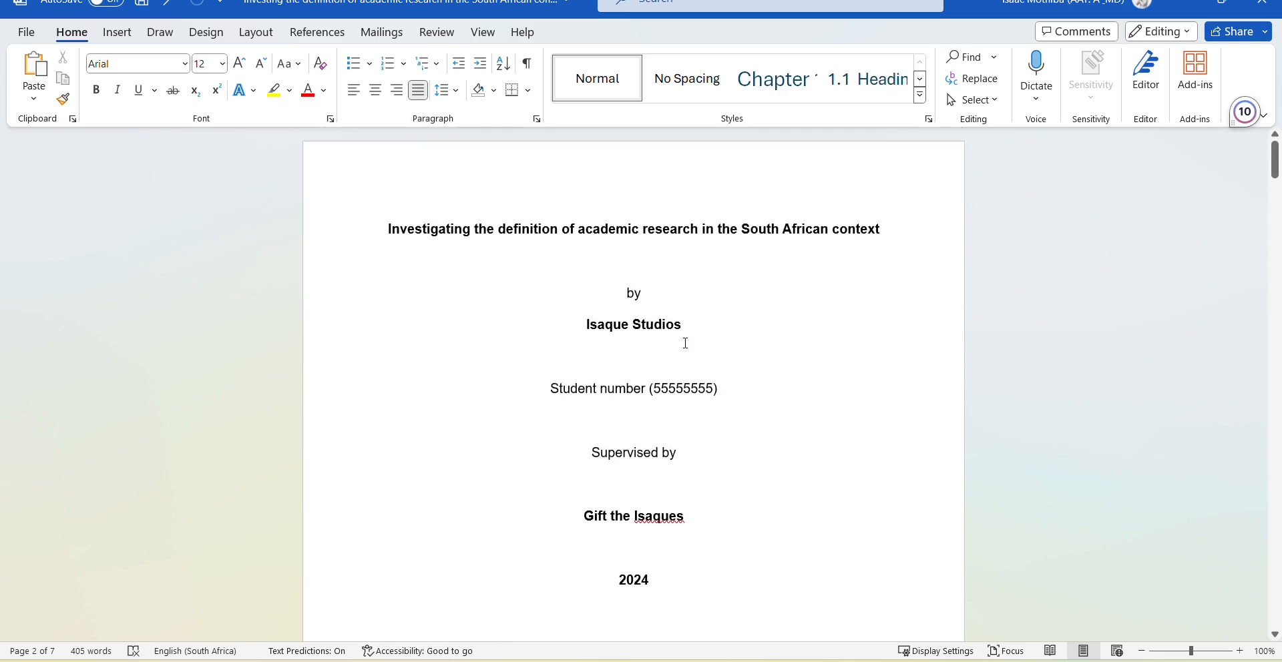
Select and delete the procedures heading and paragraph below the 2024 line on the title page.
scroll(685, 343, "down", 4)
scroll(685, 343, "down", 3)
left_click_drag(438, 482, 382, 378)
key("Delete")
scroll(586, 376, "down", 2)
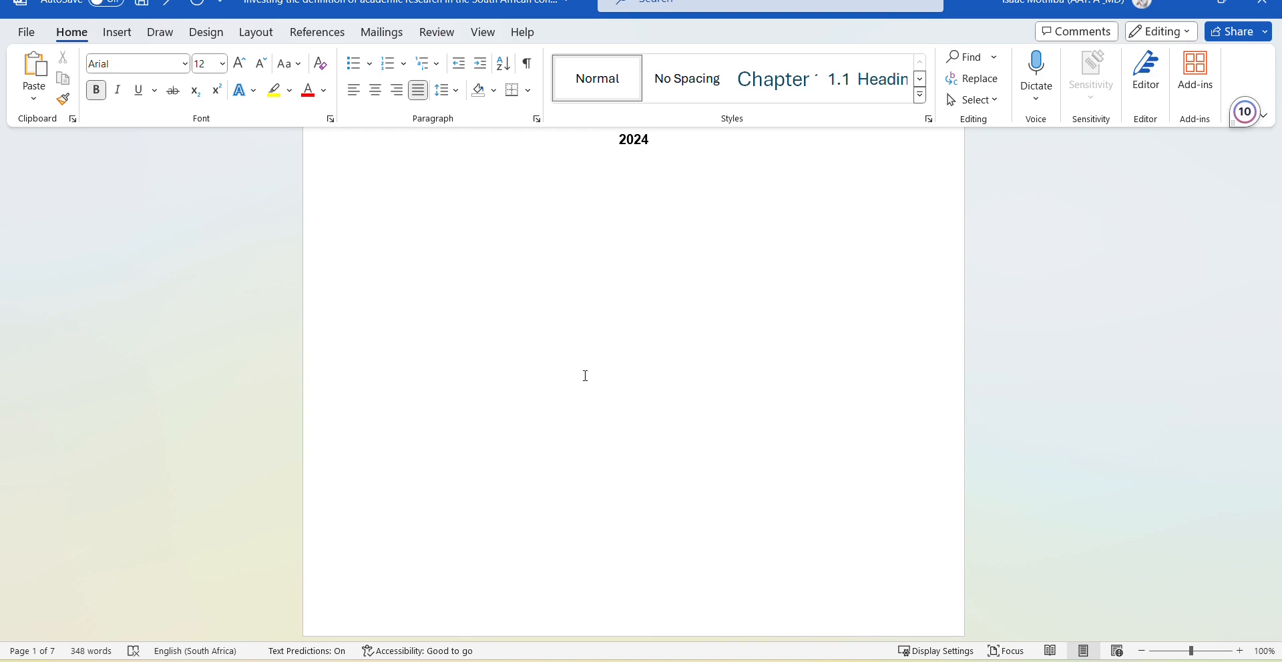
Review the table of contents page numbers: ii and iii for front matter, Chapter 3 sections on page 3.
scroll(594, 371, "down", 5)
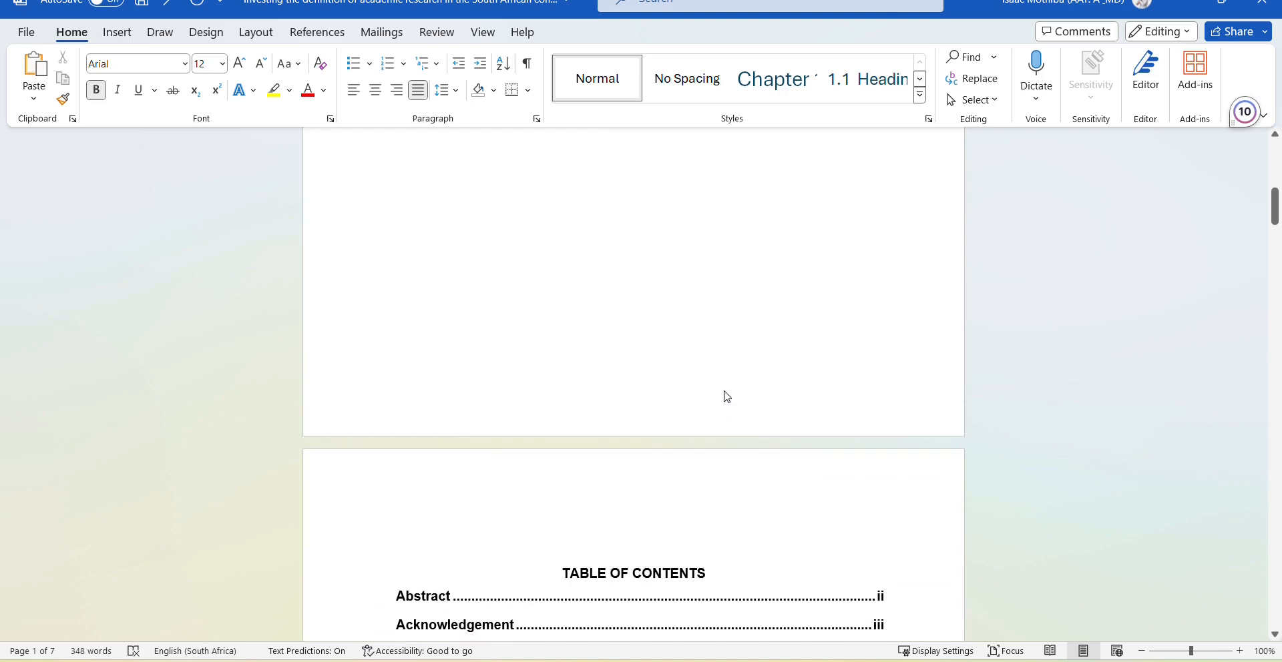
scroll(724, 390, "up", 1)
scroll(724, 382, "up", 1)
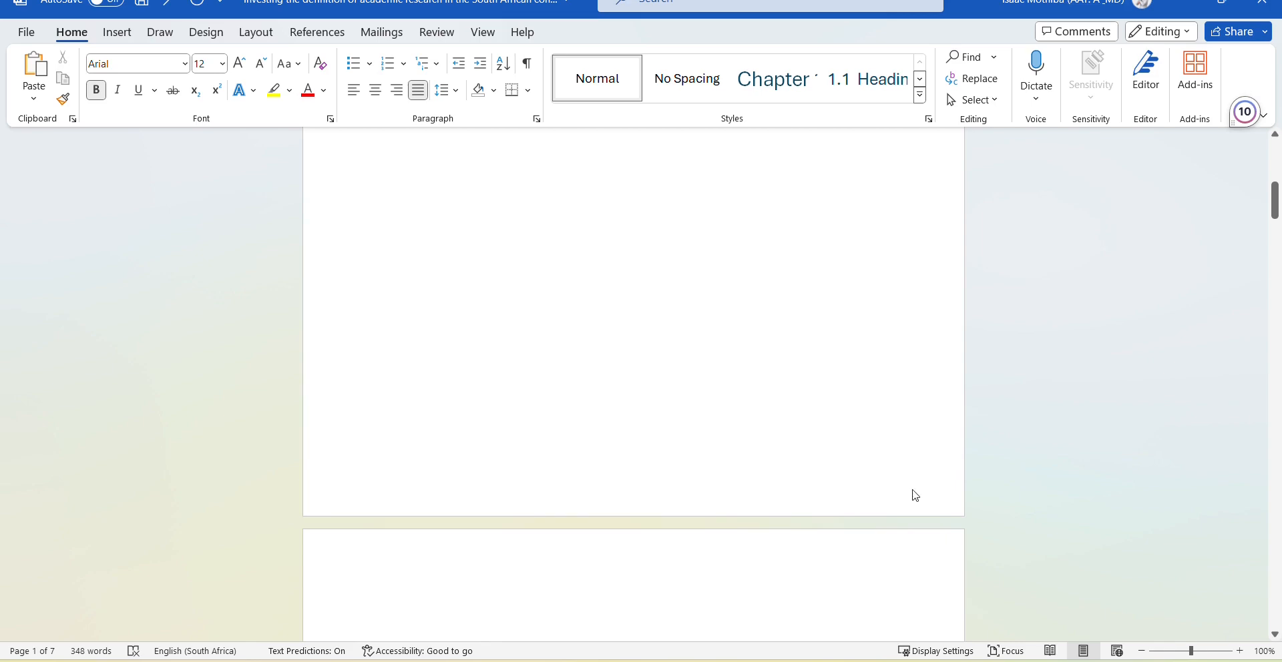
scroll(915, 490, "down", 10)
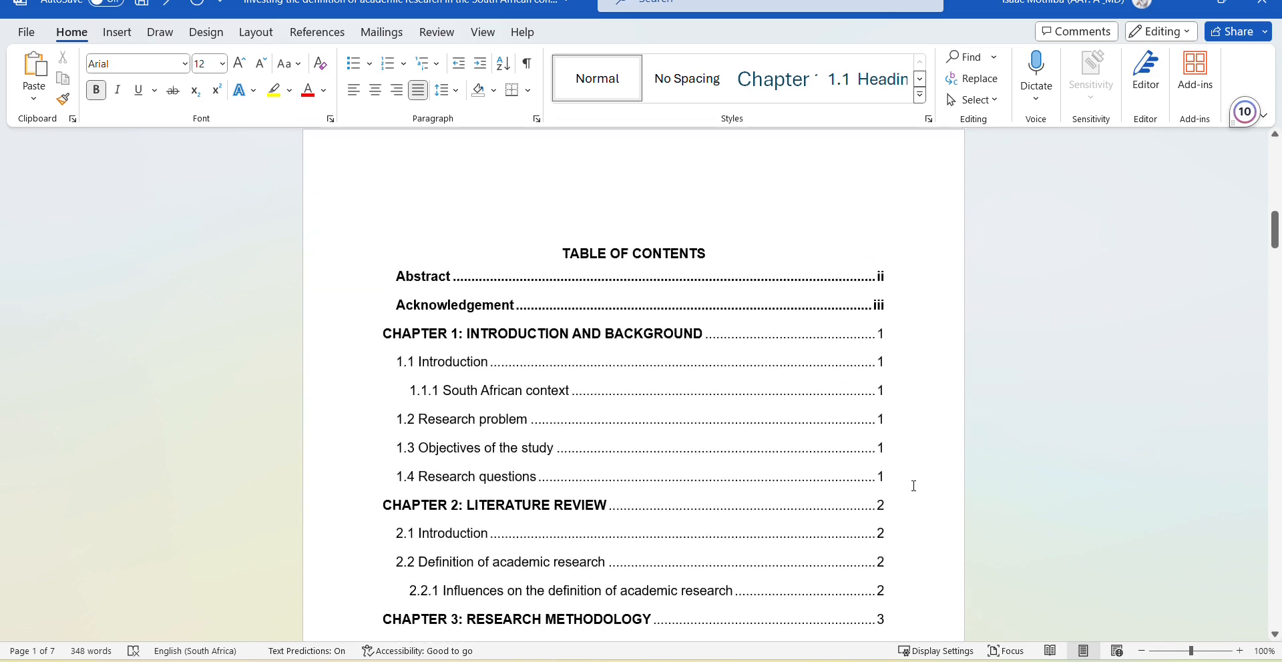
scroll(914, 486, "down", 8)
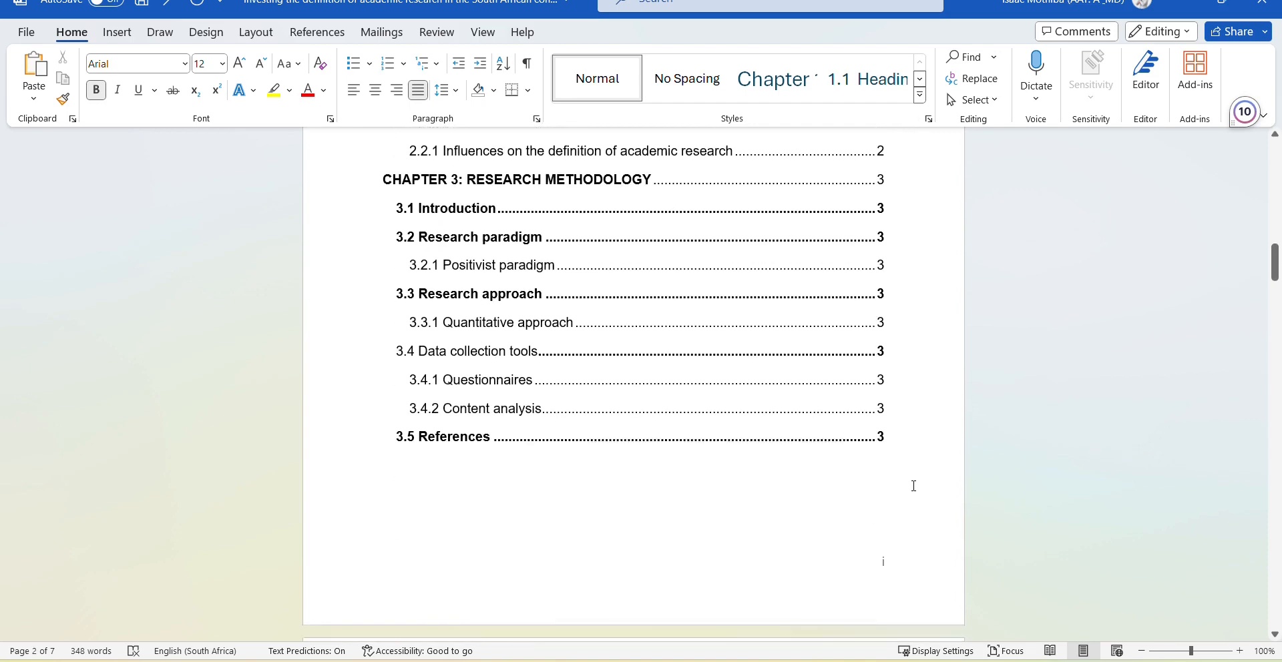
scroll(913, 483, "up", 8)
scroll(854, 305, "up", 2)
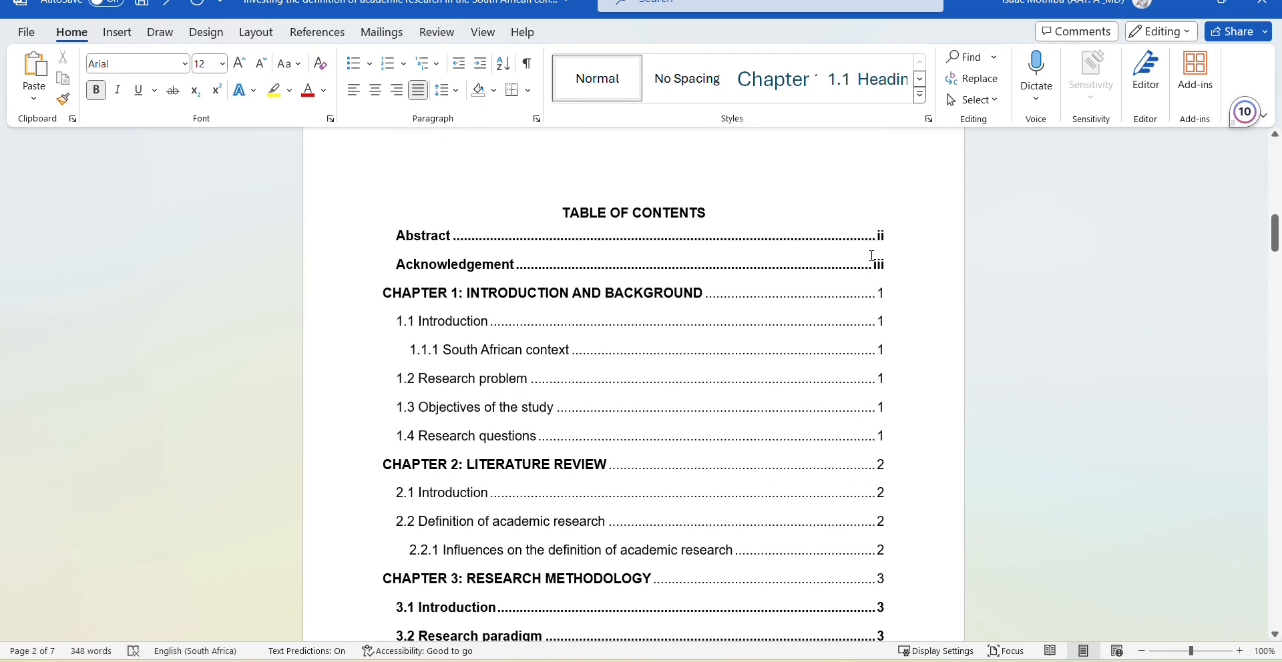
left_click(876, 239)
scroll(860, 295, "down", 7)
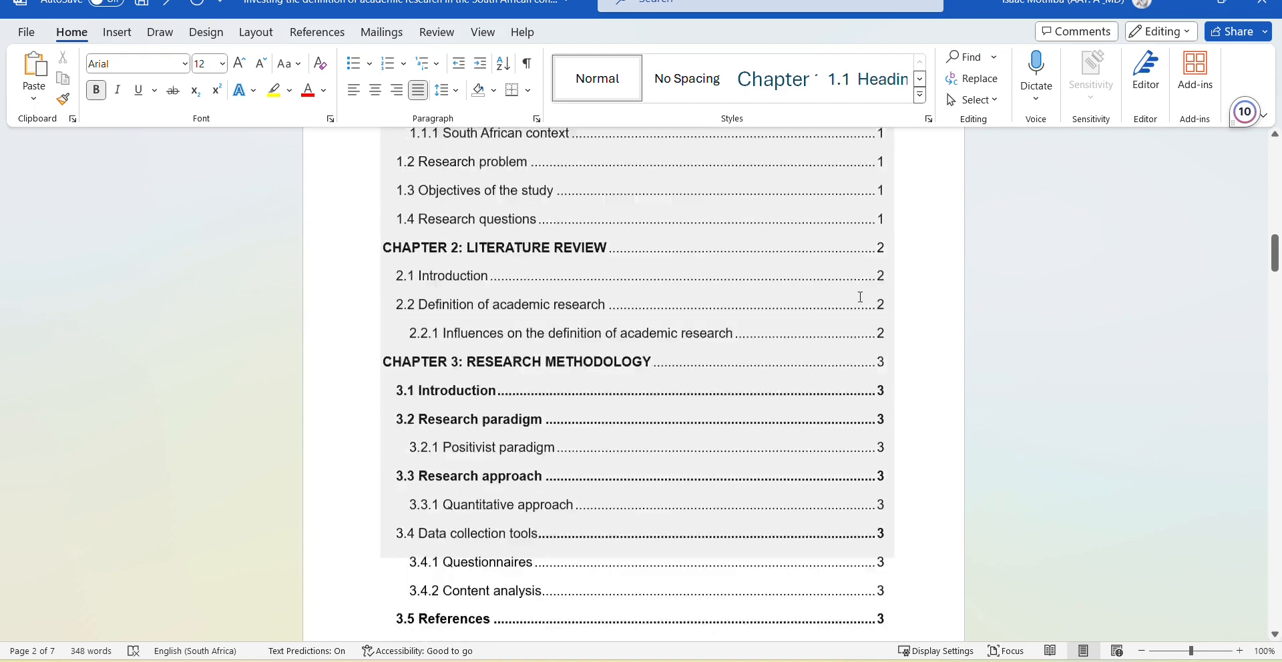
scroll(860, 296, "up", 4)
scroll(837, 235, "up", 1)
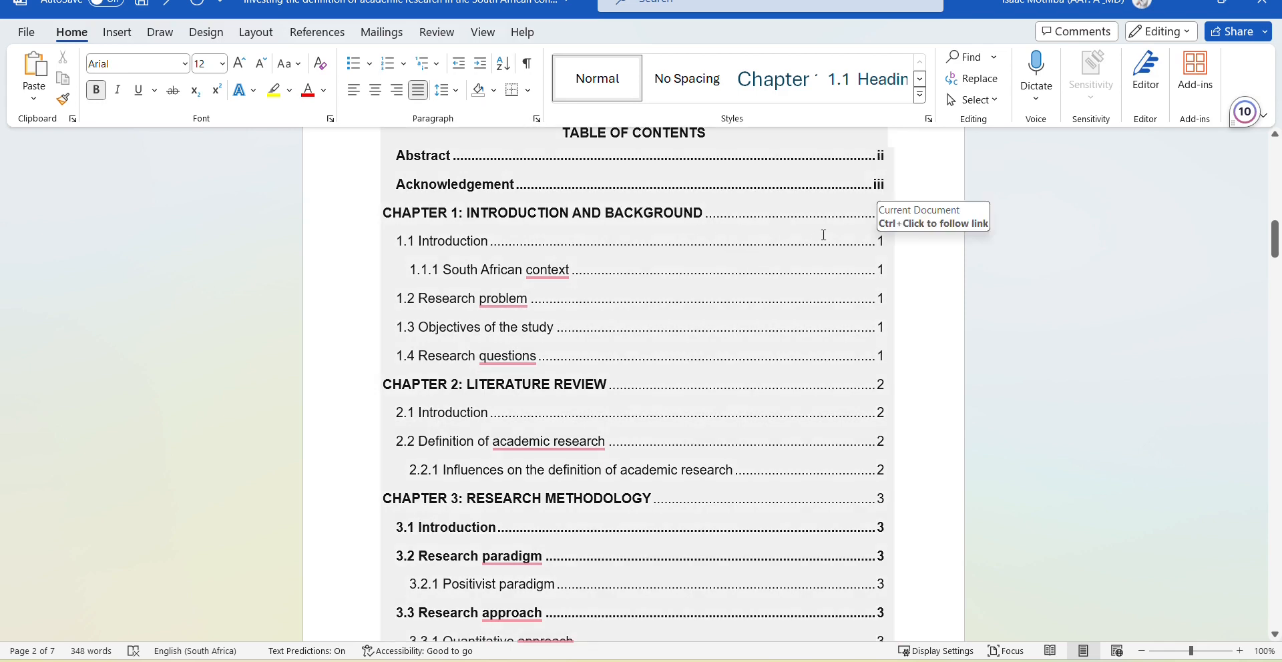
scroll(857, 217, "down", 3)
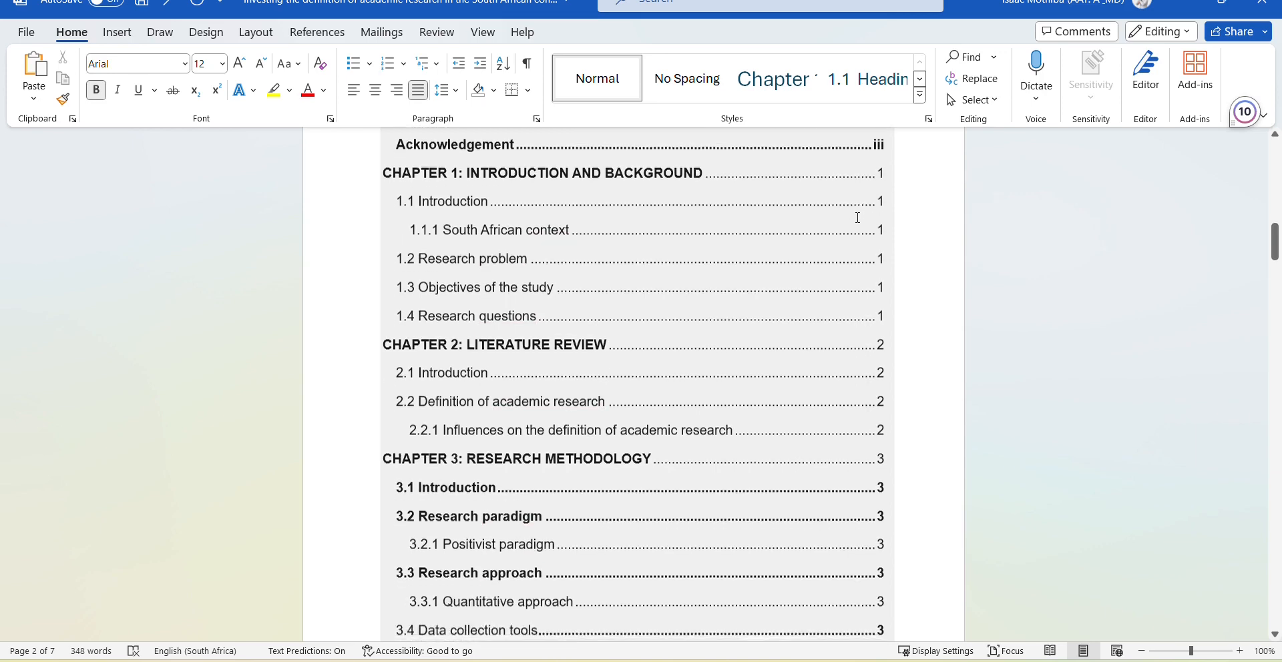
scroll(854, 492, "down", 3)
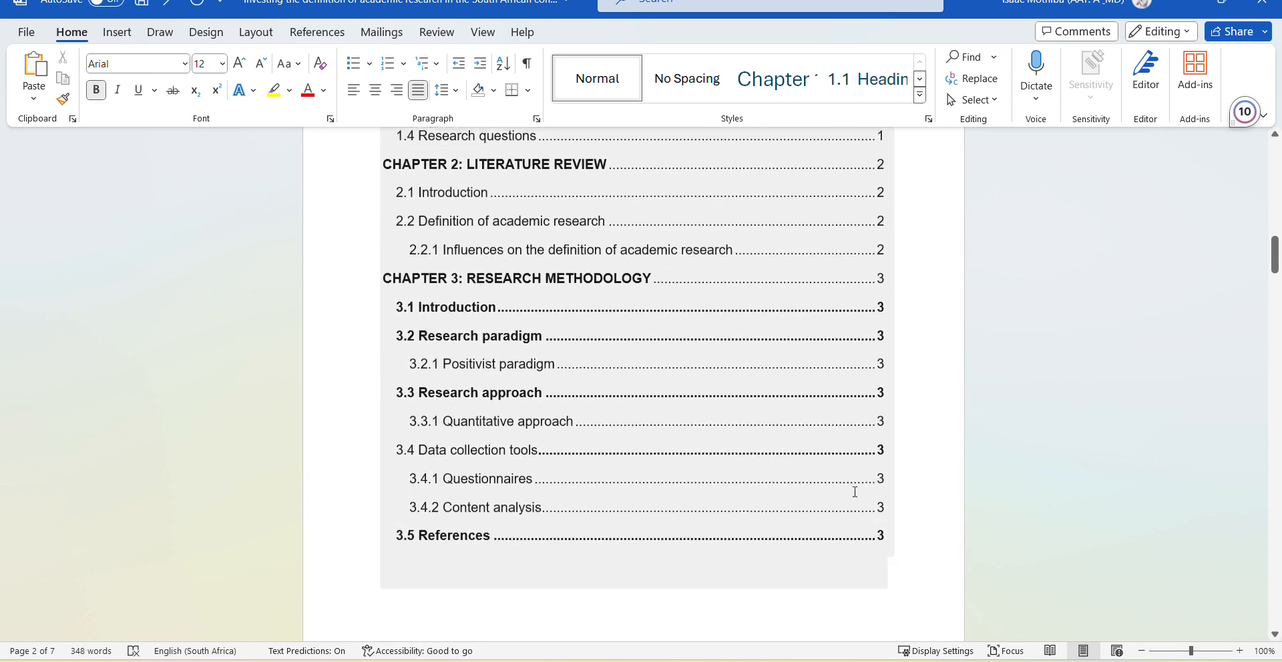
Scroll through the thesis footers: Abstract shows ii, the next page iii, then Chapter 1 starts Arabic numbering.
scroll(855, 492, "down", 1)
scroll(855, 492, "down", 15)
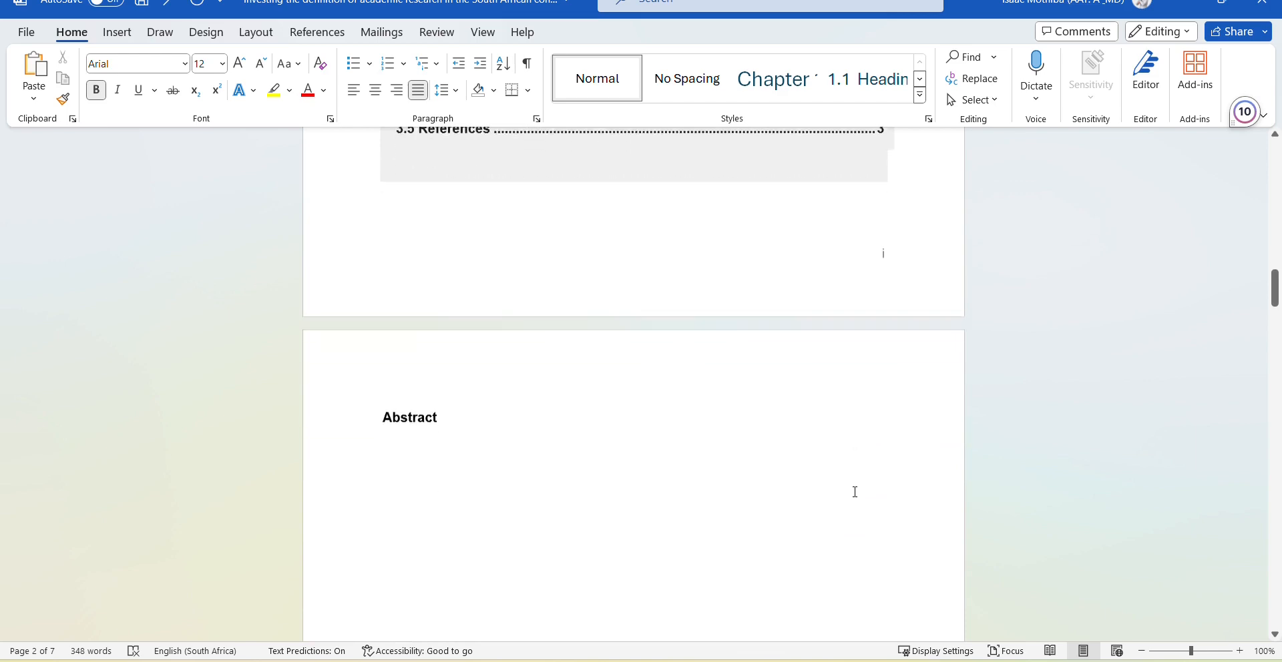
scroll(854, 492, "down", 10)
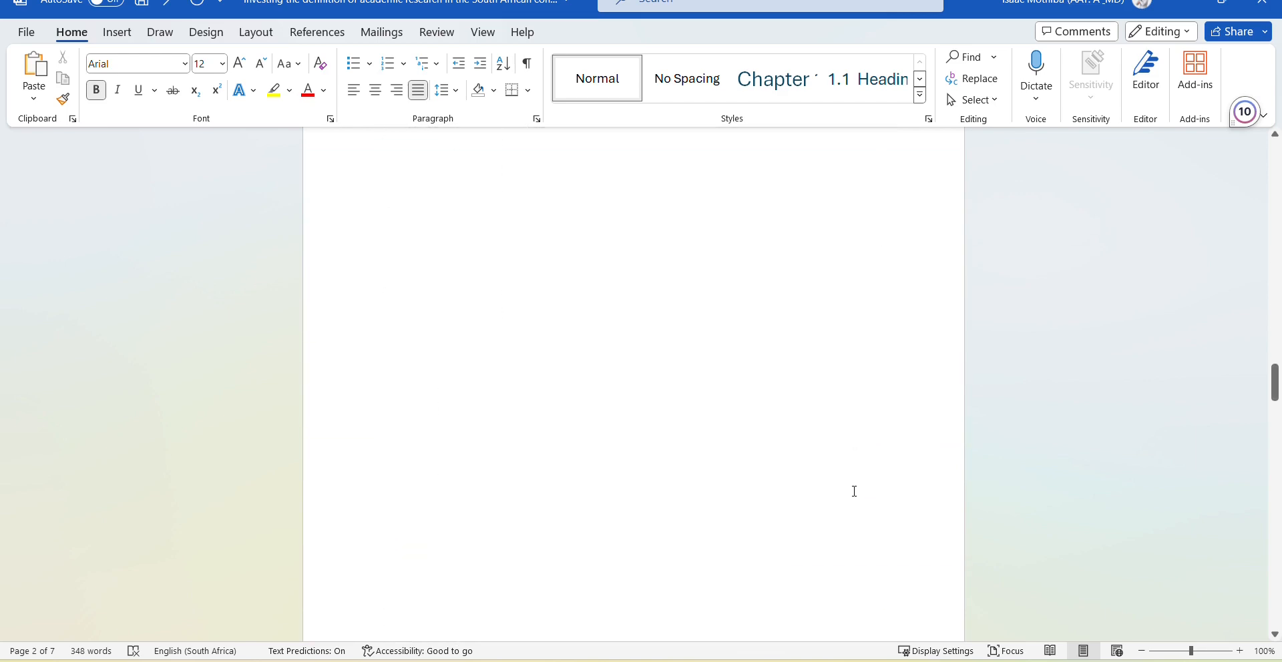
scroll(854, 492, "down", 10)
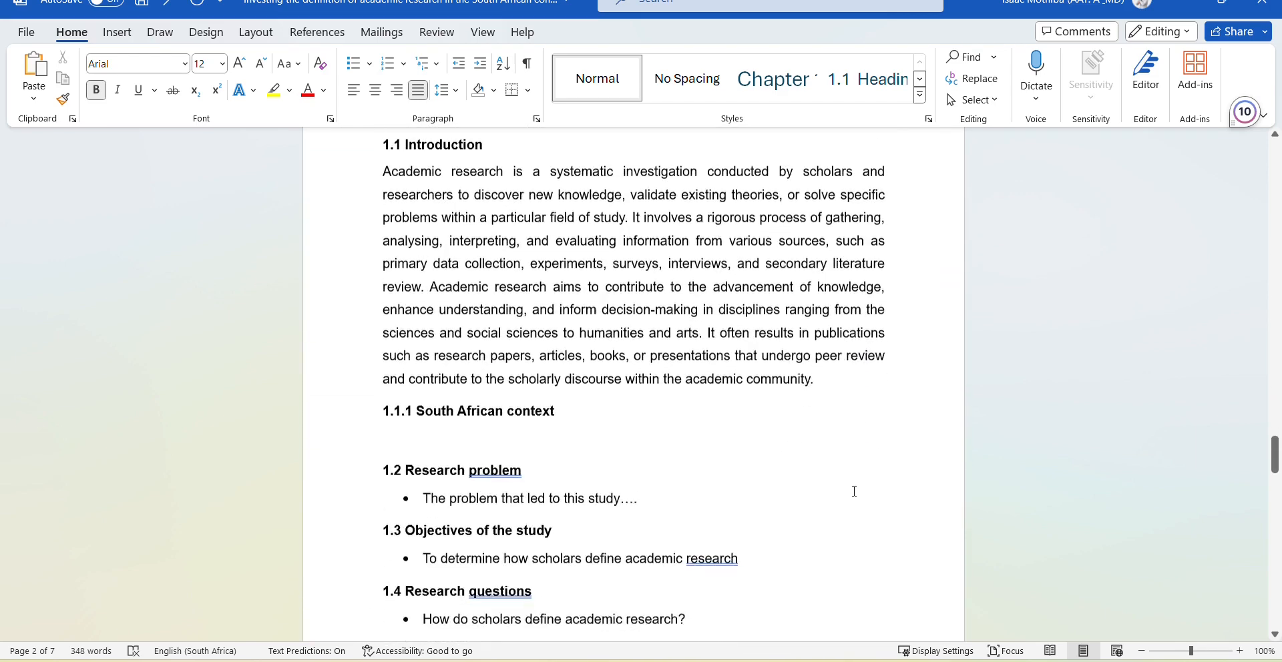
scroll(855, 491, "down", 10)
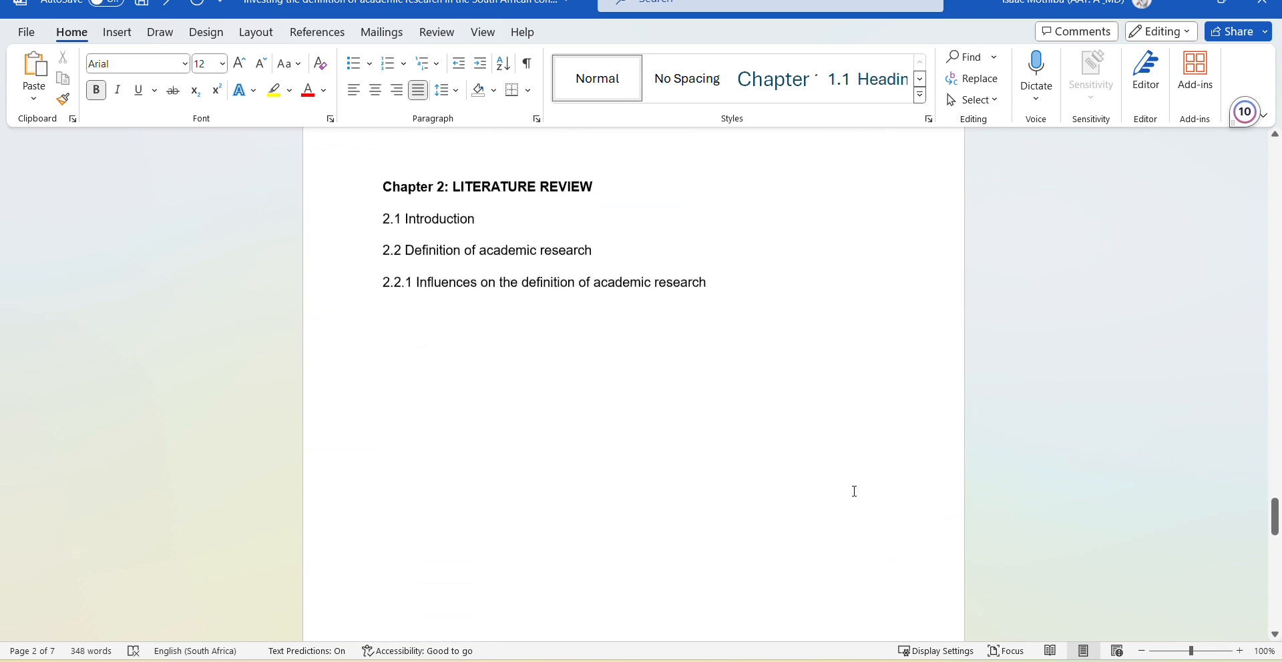
scroll(854, 491, "down", 8)
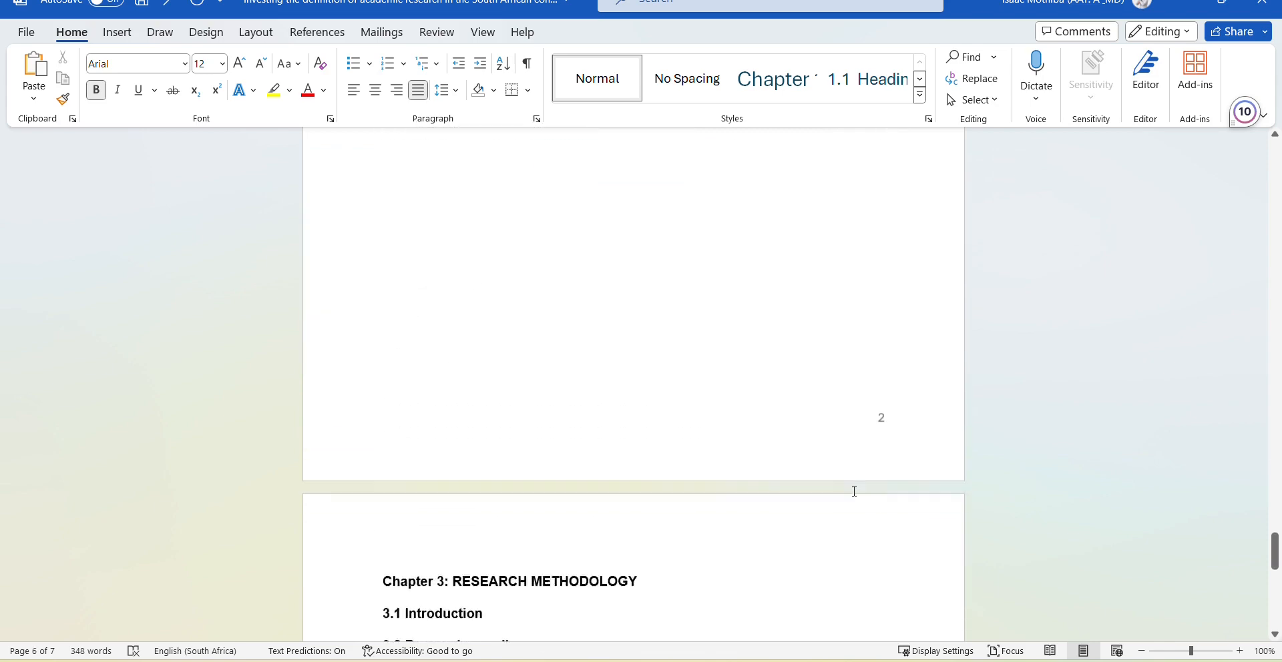
scroll(854, 491, "down", 6)
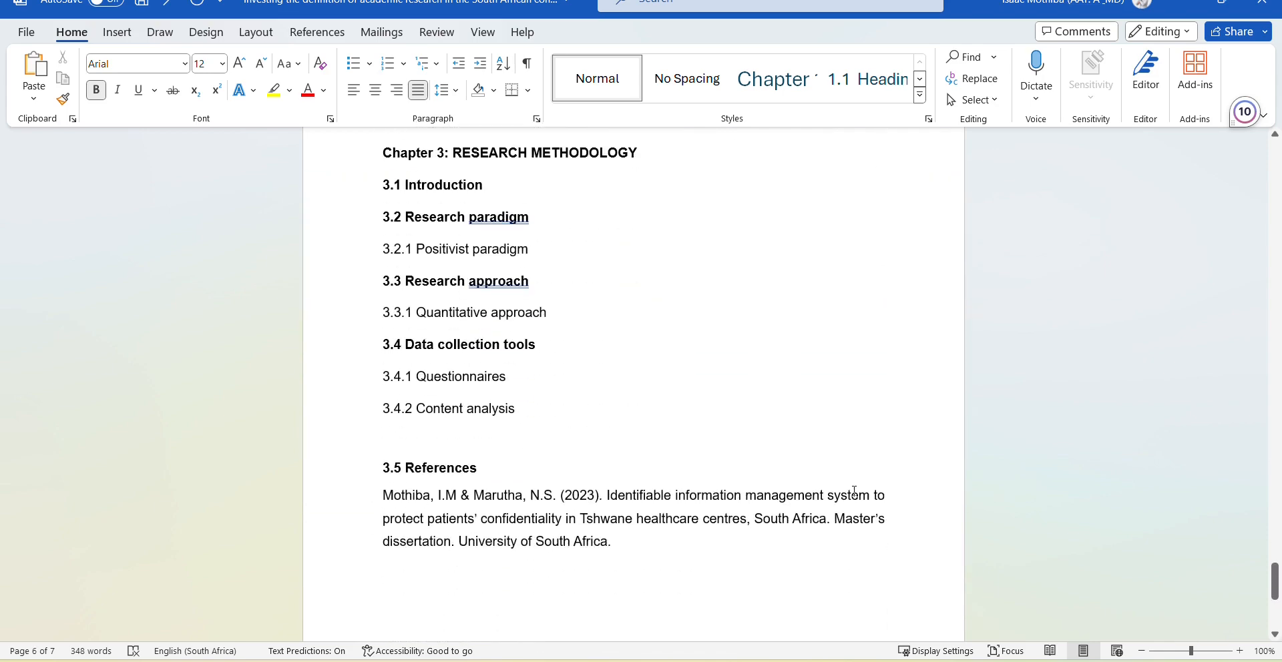
scroll(854, 491, "up", 20)
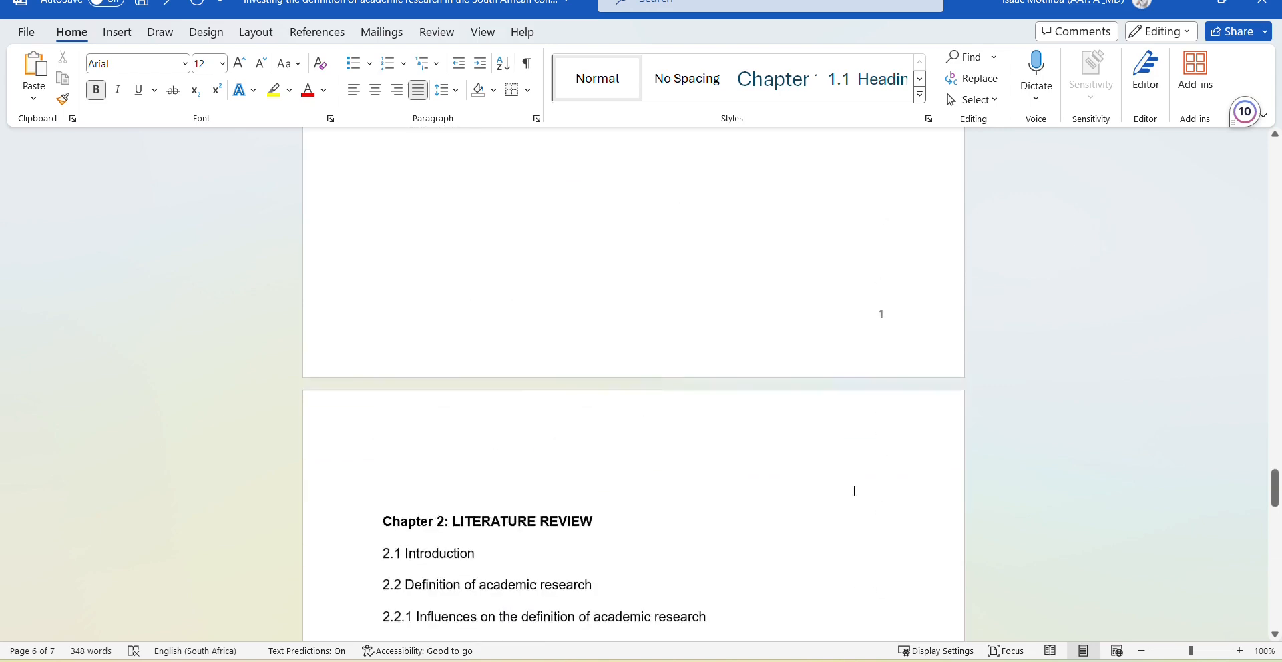
scroll(855, 491, "up", 2)
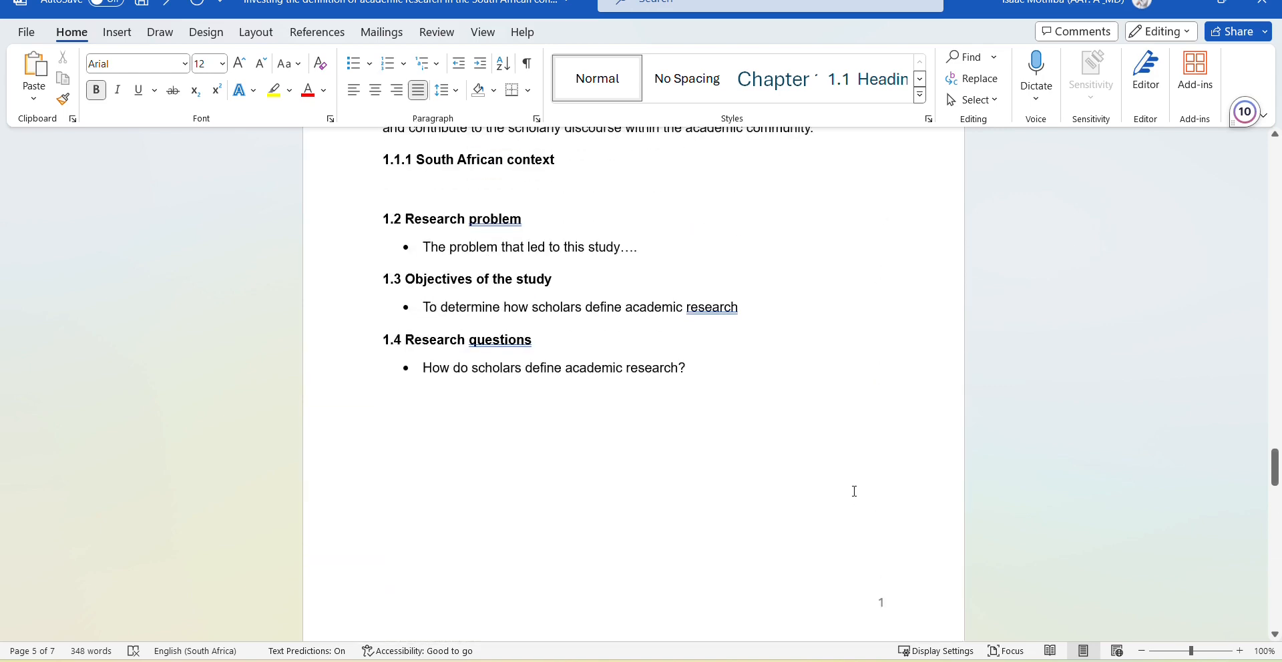
scroll(698, 462, "up", 9)
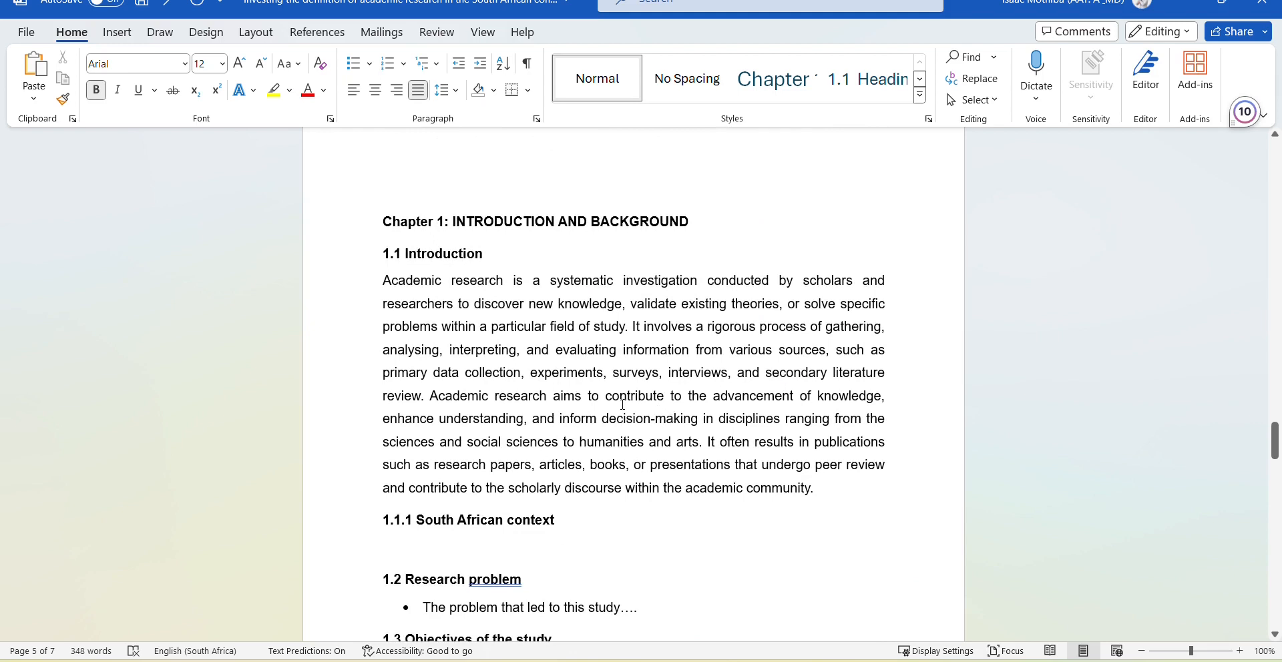
scroll(690, 386, "up", 12)
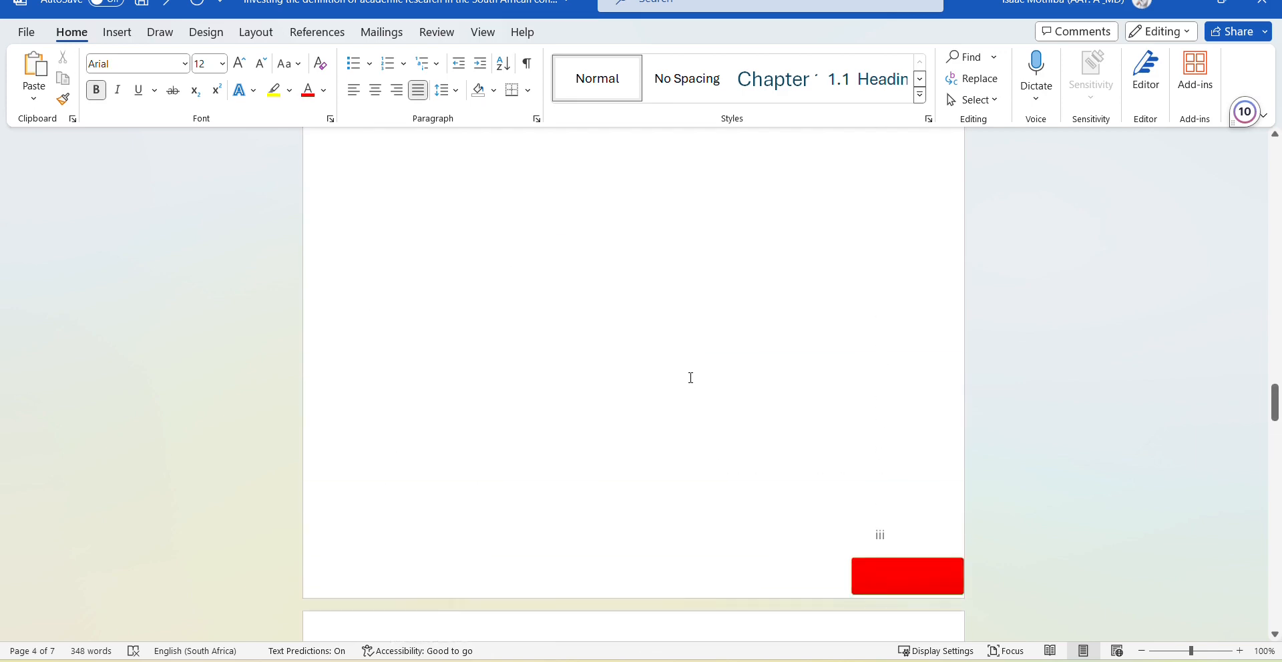
scroll(692, 384, "down", 10)
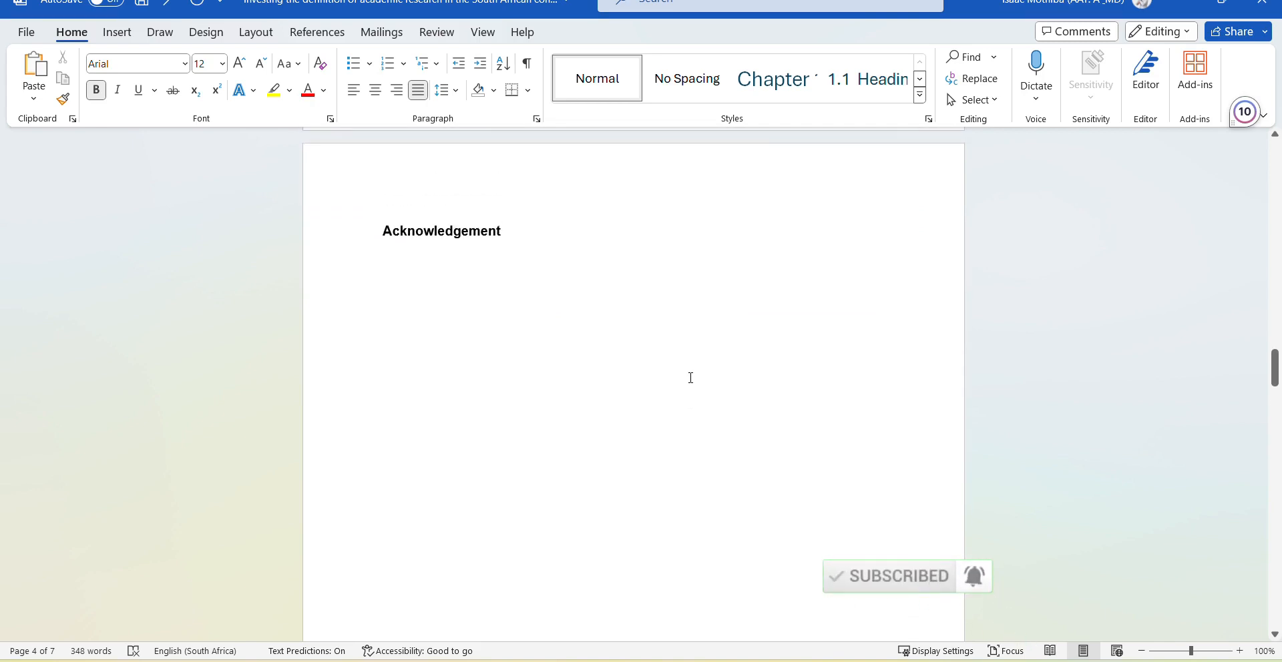
scroll(690, 378, "up", 5)
scroll(691, 378, "up", 4)
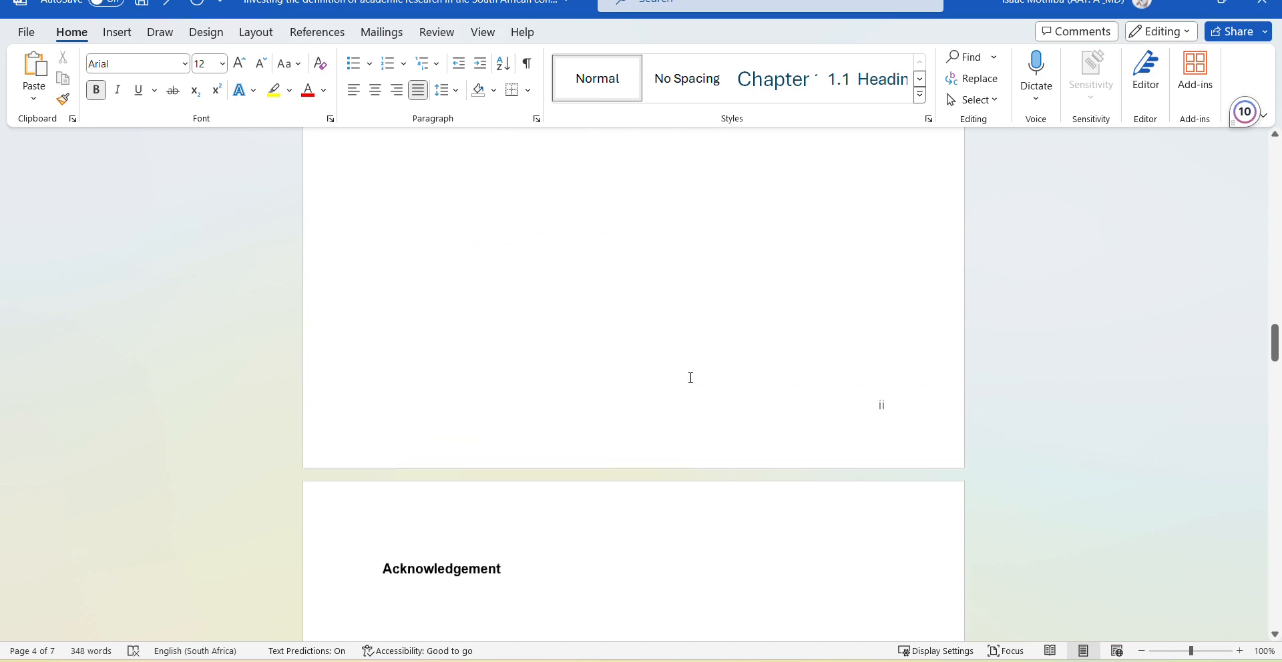